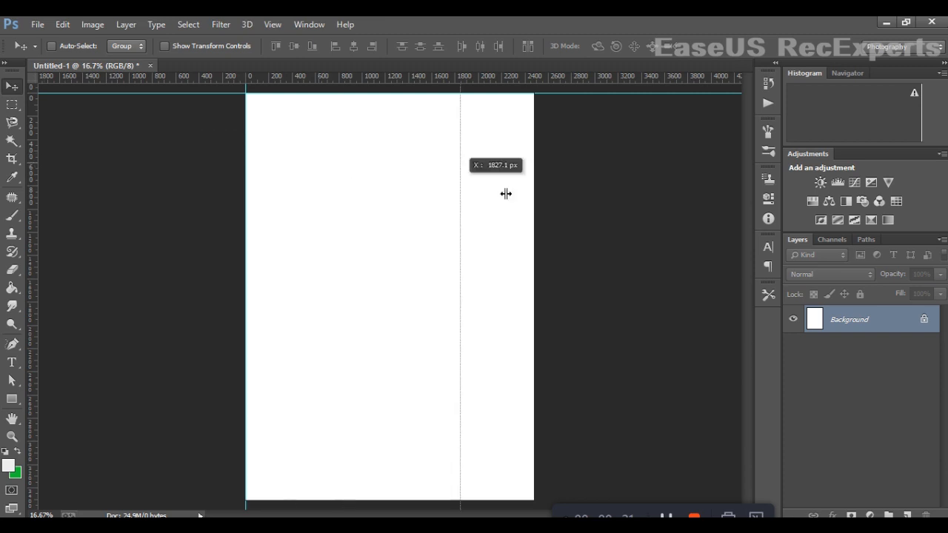
# Place guides along the page's right and bottom edges and a horizontal guide about a quarter of the way down the page.
pyautogui.moveTo(416, 77); pyautogui.dragTo(524, 509)
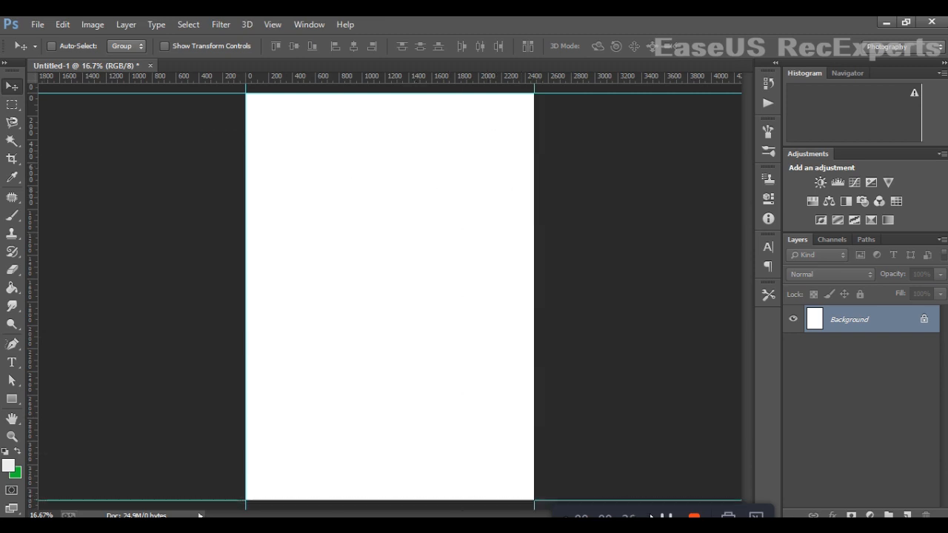
pyautogui.click(12, 344)
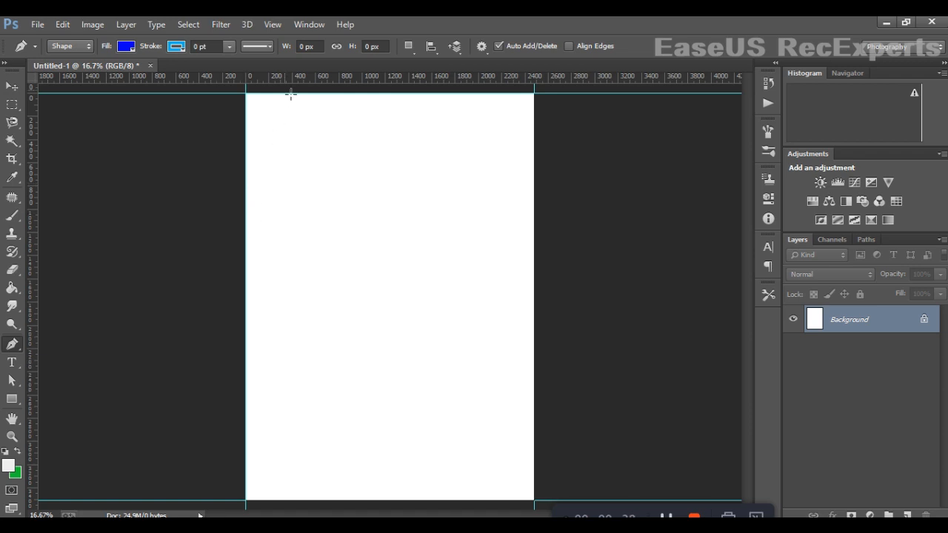
pyautogui.moveTo(291, 79); pyautogui.dragTo(251, 194)
# Draw a filled Pen shape covering the page's top with a downward-bulging lower edge between the side guides, and shift it slightly up.
pyautogui.click(245, 193)
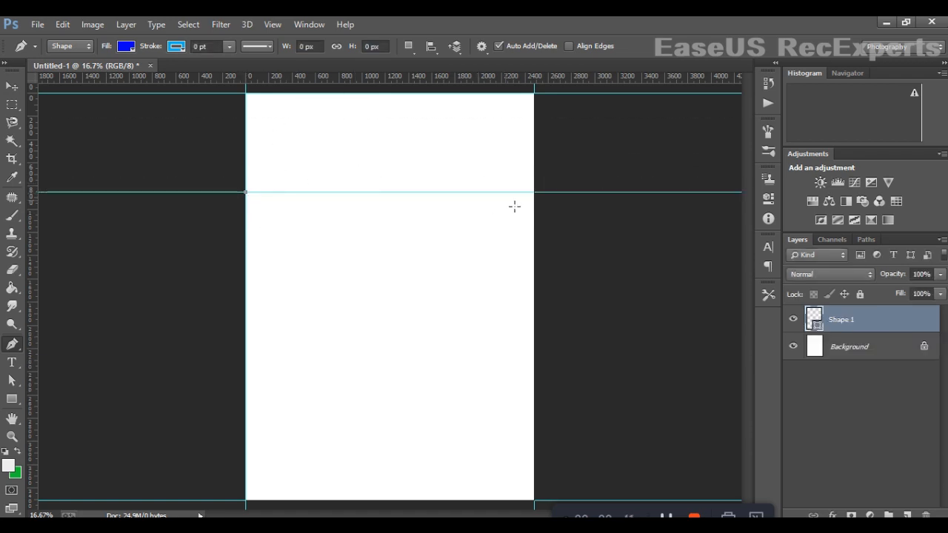
pyautogui.moveTo(534, 193); pyautogui.dragTo(690, 95)
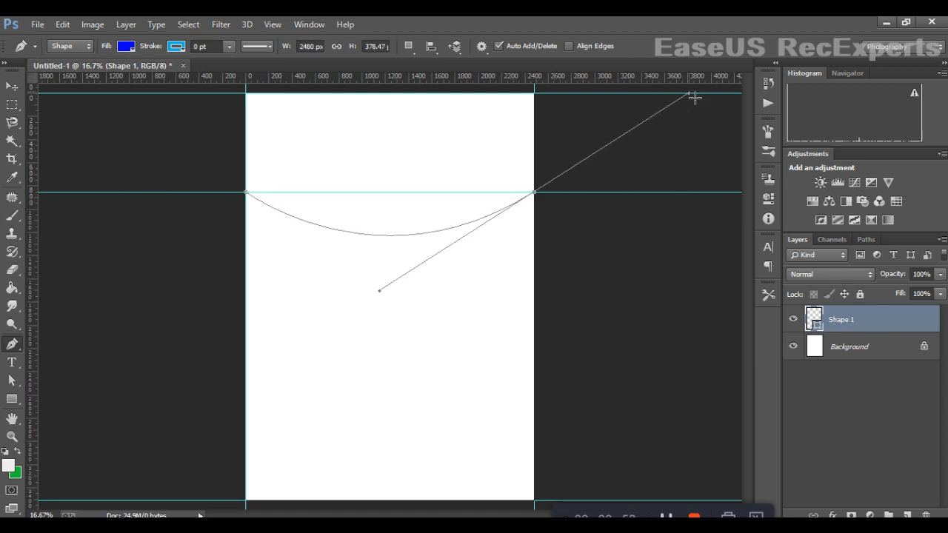
pyautogui.click(549, 102)
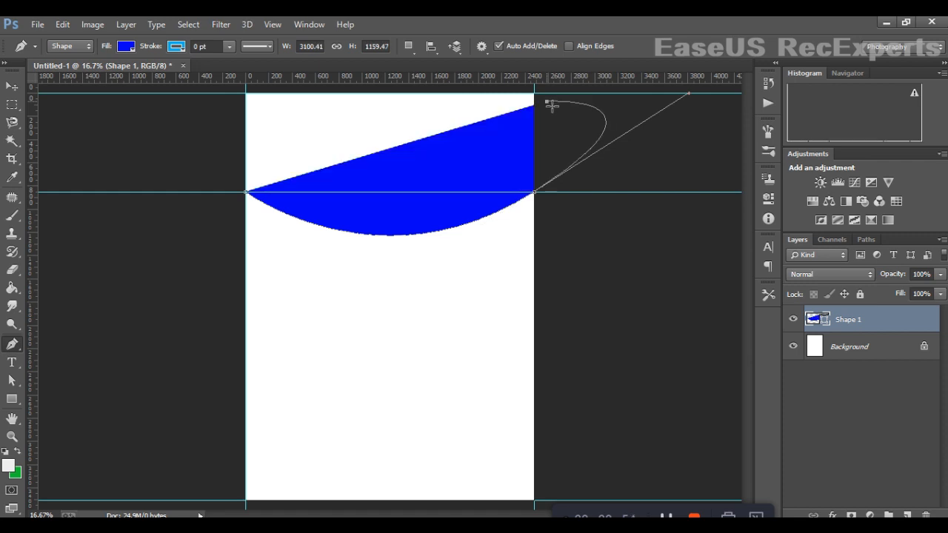
pyautogui.click(534, 89)
pyautogui.click(232, 91)
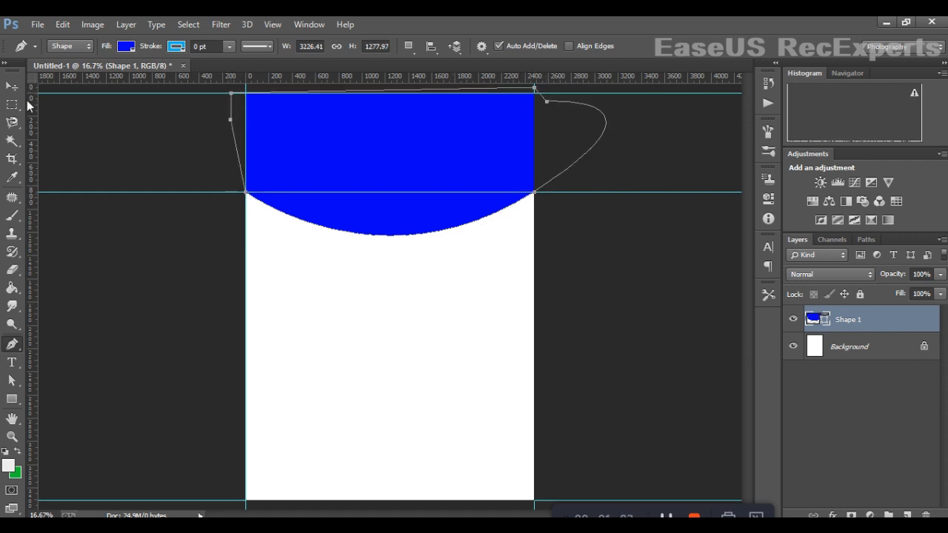
pyautogui.click(12, 86)
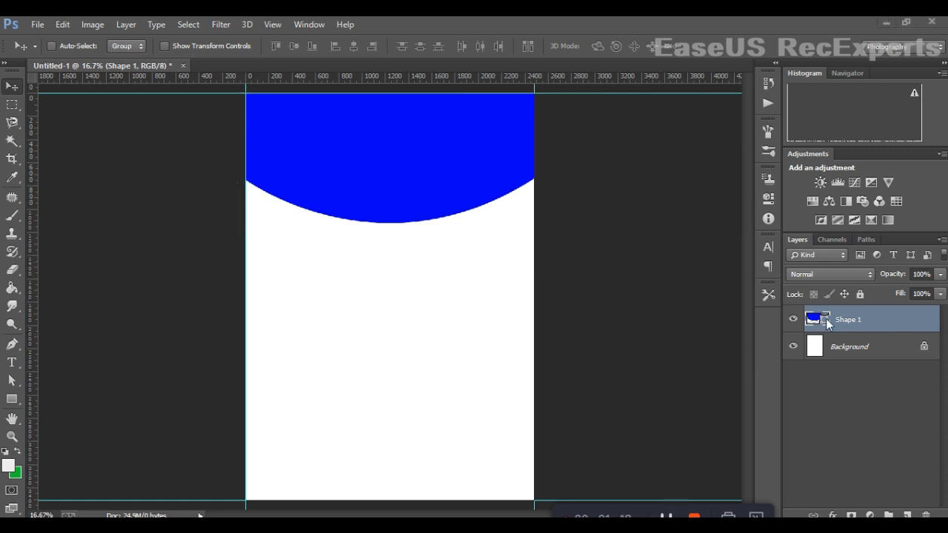
# Change the fill colour of the curved top shape to dark grey #484852.
pyautogui.doubleClick(830, 326)
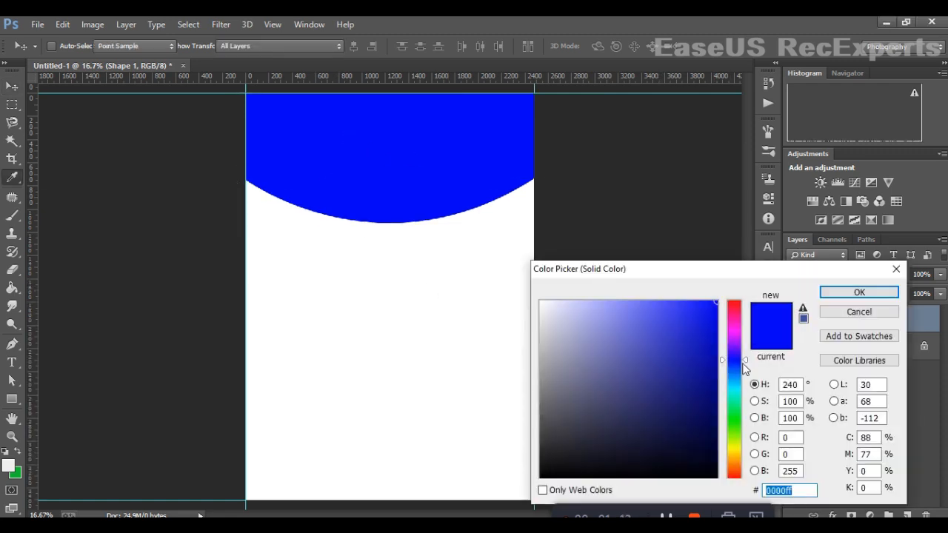
pyautogui.click(571, 419)
pyautogui.click(564, 423)
pyautogui.click(574, 419)
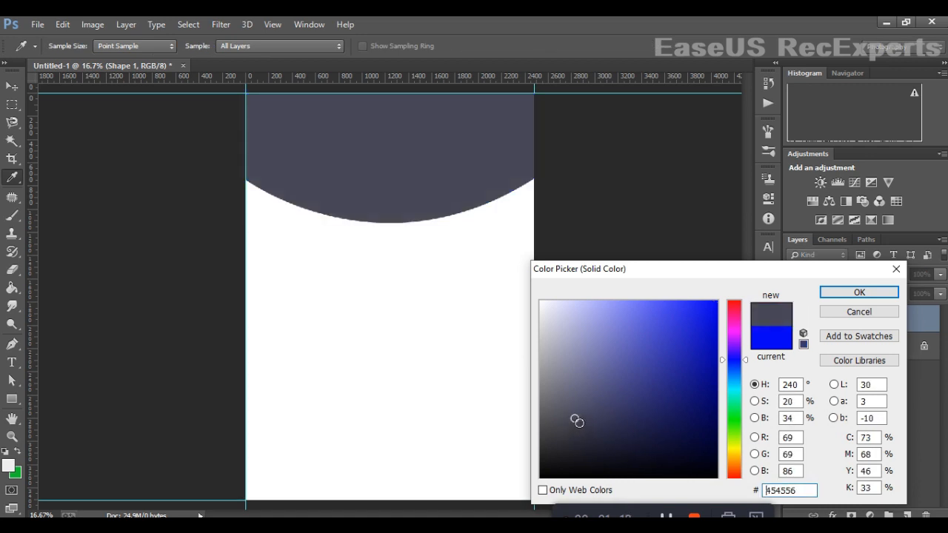
pyautogui.click(574, 404)
pyautogui.click(574, 413)
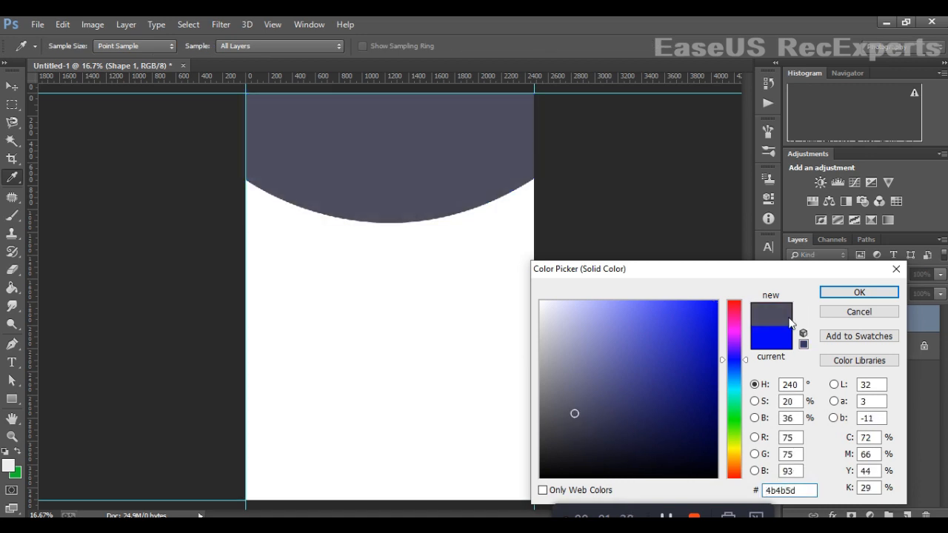
pyautogui.click(565, 398)
pyautogui.click(561, 420)
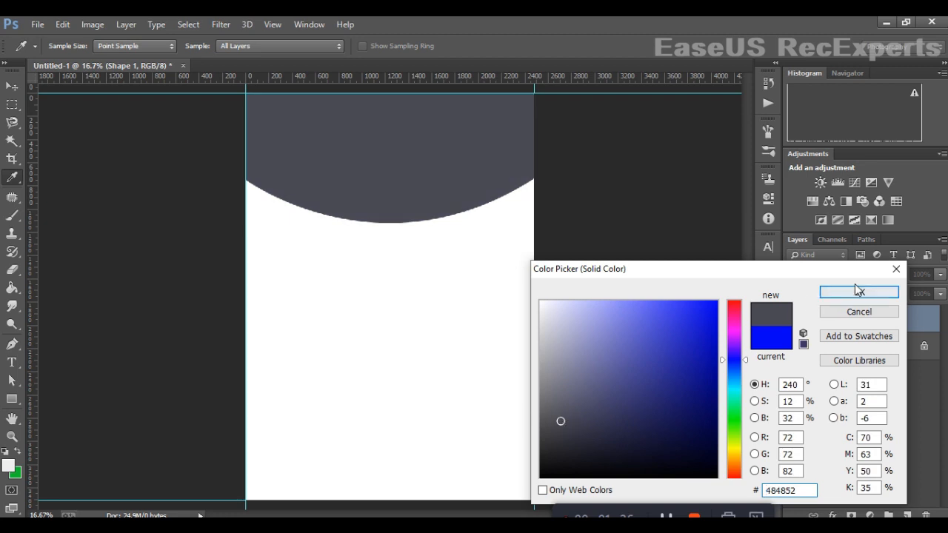
pyautogui.click(858, 293)
# Duplicate the curved shape, rotate the copy 180°, and position it along the bottom edge of the page.
pyautogui.keyDown('alt'); pyautogui.moveTo(389, 194); pyautogui.dragTo(388, 398); pyautogui.keyUp('alt')
pyautogui.hotkey('ctrl', 't')
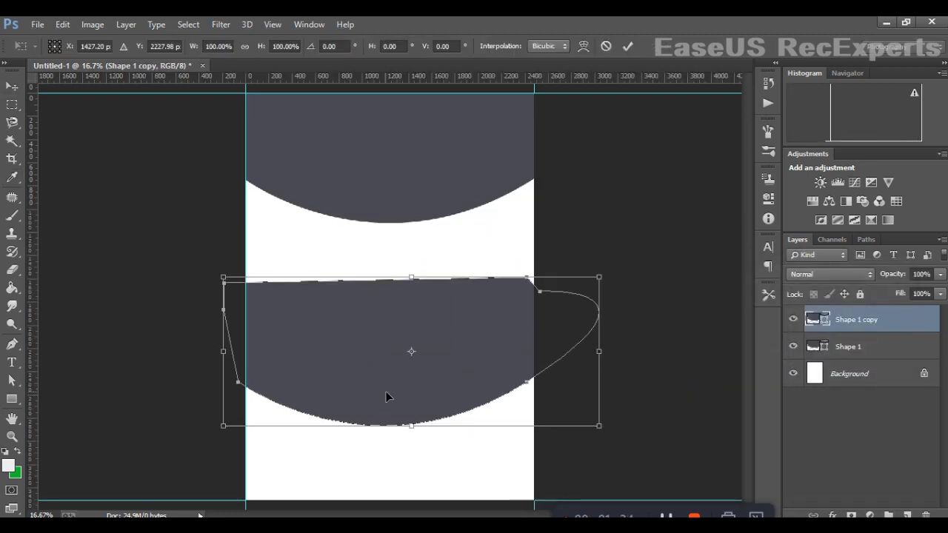
pyautogui.rightClick(498, 339)
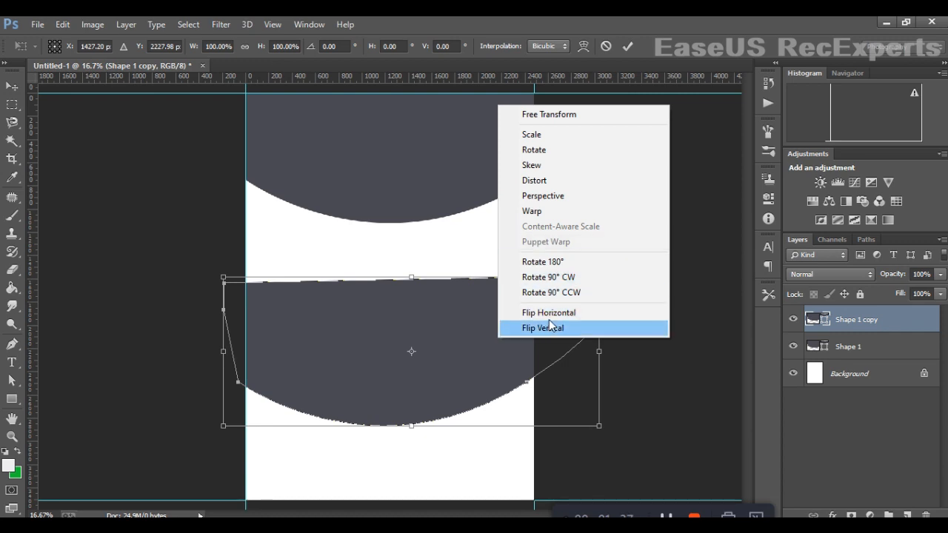
pyautogui.click(548, 263)
pyautogui.moveTo(512, 344); pyautogui.dragTo(468, 463)
pyautogui.press('Return')
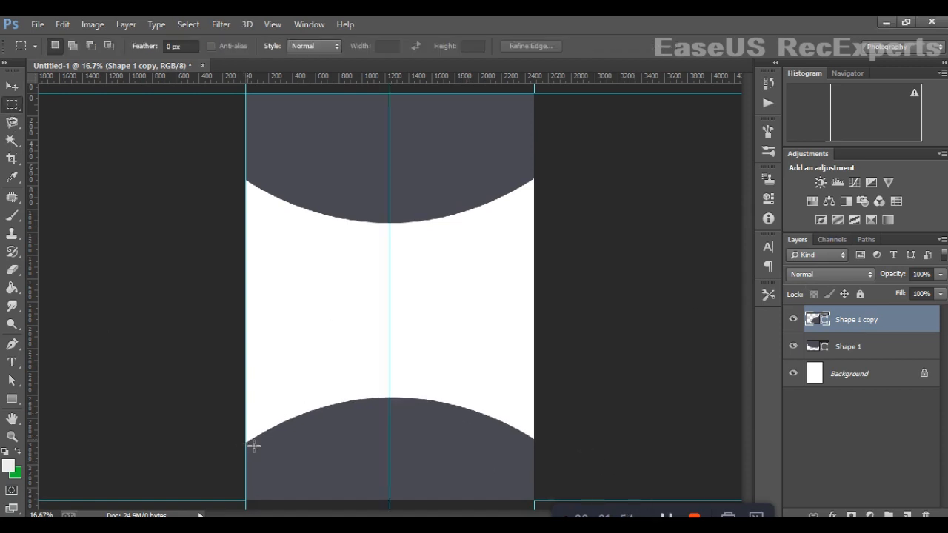
# Check the curved shapes' symmetry on both sides of the vertical centre guide using rectangular marquee selections.
pyautogui.moveTo(253, 446); pyautogui.dragTo(468, 468)
pyautogui.click(469, 468)
pyautogui.moveTo(244, 98); pyautogui.dragTo(393, 173)
pyautogui.moveTo(344, 144); pyautogui.dragTo(497, 156)
pyautogui.click(489, 162)
pyautogui.hotkey('ctrl', 'z')
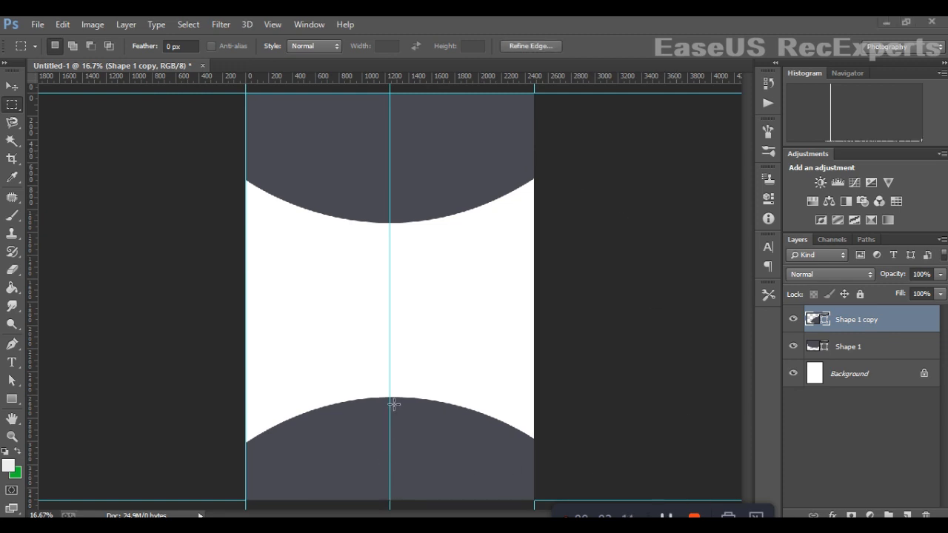
# Measure the bottom shape's height with a marquee and mark the same height at the top shape with a horizontal guide.
pyautogui.moveTo(402, 449); pyautogui.dragTo(409, 137)
pyautogui.moveTo(420, 80); pyautogui.dragTo(443, 209)
pyautogui.click(413, 160)
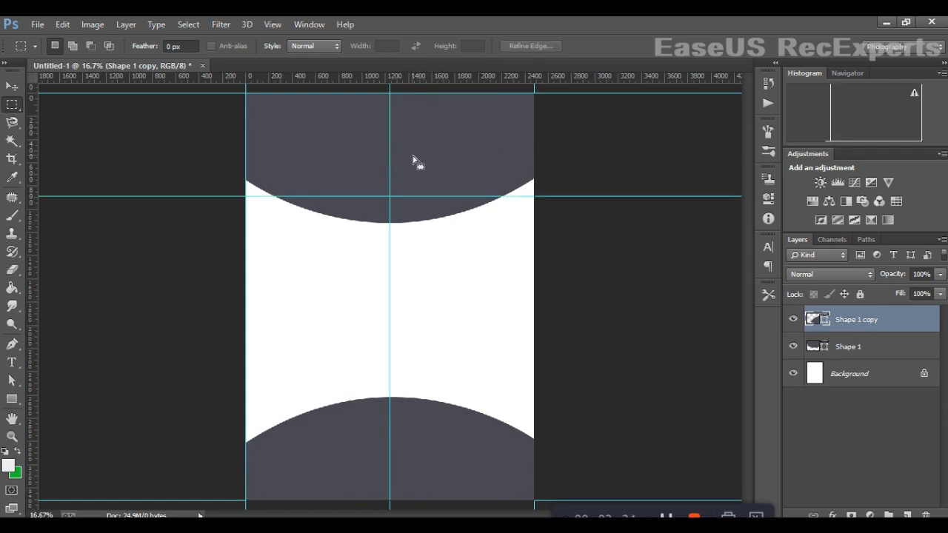
# Nudge the Shape 1 layer up until the lowest point of its curve meets the horizontal guide.
pyautogui.click(848, 348)
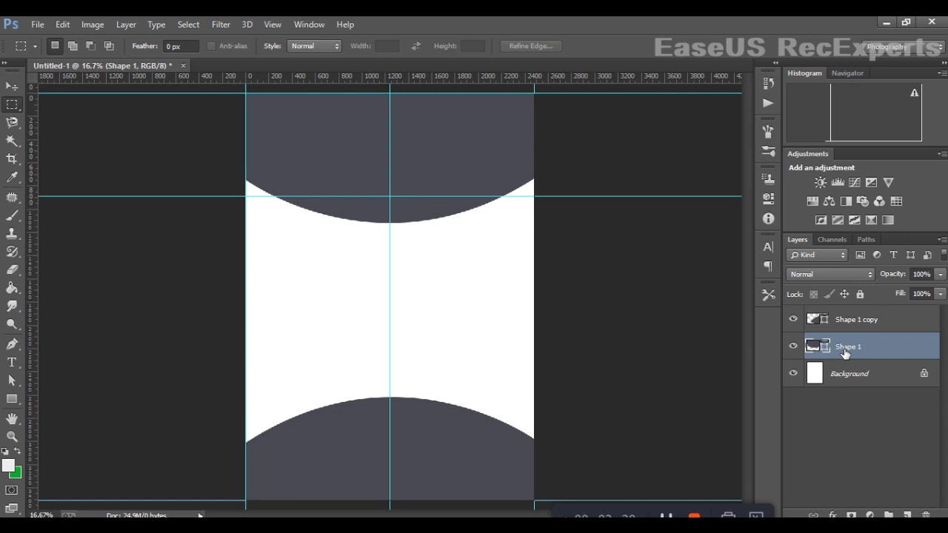
pyautogui.press('v')
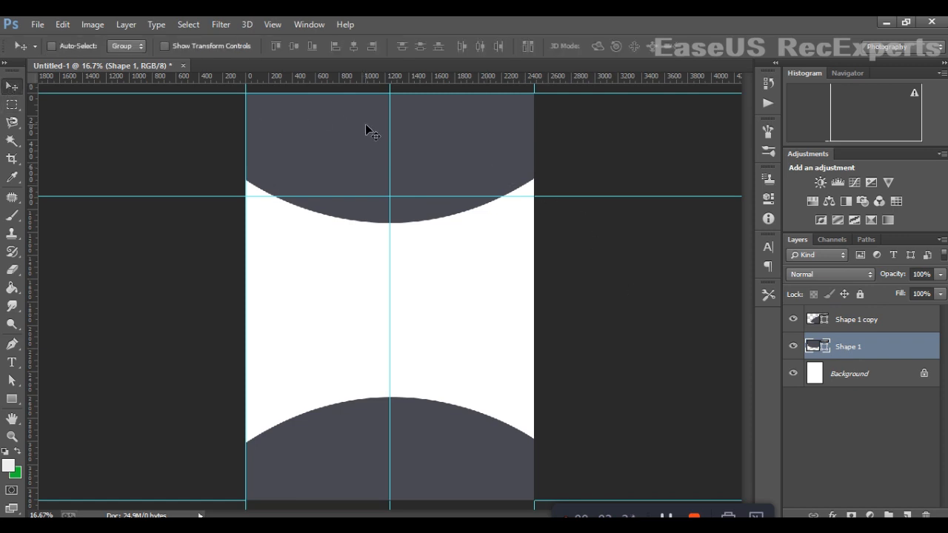
pyautogui.hotkey('shift', 'Up')
pyautogui.hotkey('shift', 'Up')
pyautogui.hotkey('shift', 'Up')
pyautogui.hotkey('shift', 'Up')
pyautogui.hotkey('shift', 'Up')
pyautogui.hotkey('shift', 'Up')
pyautogui.hotkey('shift', 'Up')
pyautogui.hotkey('shift', 'Up')
pyautogui.hotkey('shift', 'Up')
pyautogui.hotkey('shift', 'Up')
pyautogui.hotkey('shift', 'Up')
pyautogui.hotkey('shift', 'Up')
pyautogui.hotkey('shift', 'Up')
pyautogui.hotkey('shift', 'Up')
pyautogui.hotkey('shift', 'Up')
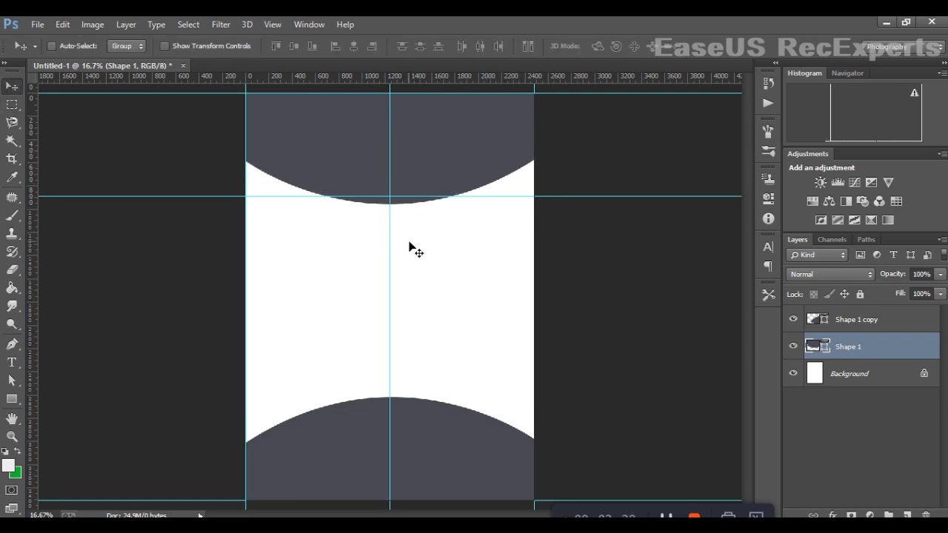
pyautogui.hotkey('shift', 'Up')
pyautogui.hotkey('shift', 'Up')
pyautogui.hotkey('shift', 'Up')
pyautogui.hotkey('shift', 'Up')
pyautogui.hotkey('shift', 'Up')
pyautogui.hotkey('shift', 'Up')
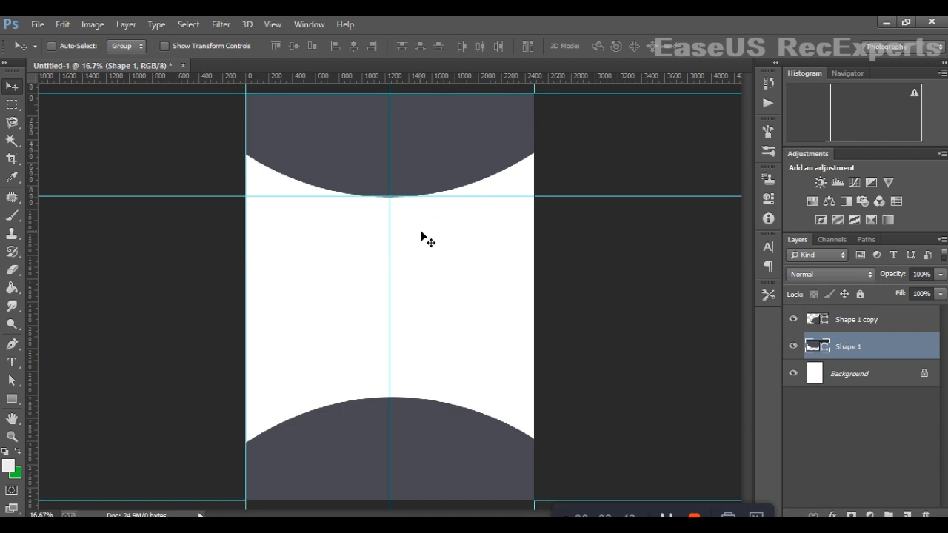
pyautogui.hotkey('shift', 'Up')
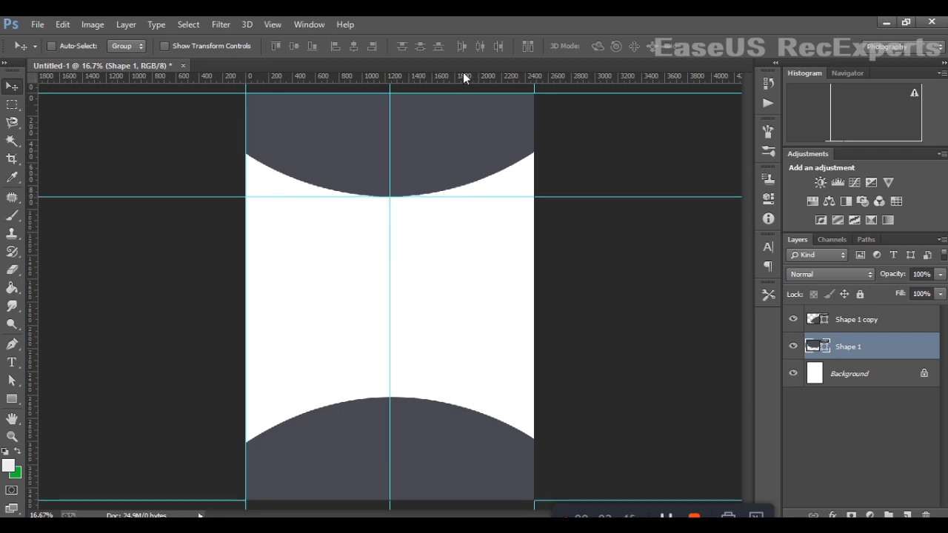
# Place a horizontal guide at the peak of the bottom shape's curve and move the top shape further down the page.
pyautogui.moveTo(463, 70); pyautogui.dragTo(536, 398)
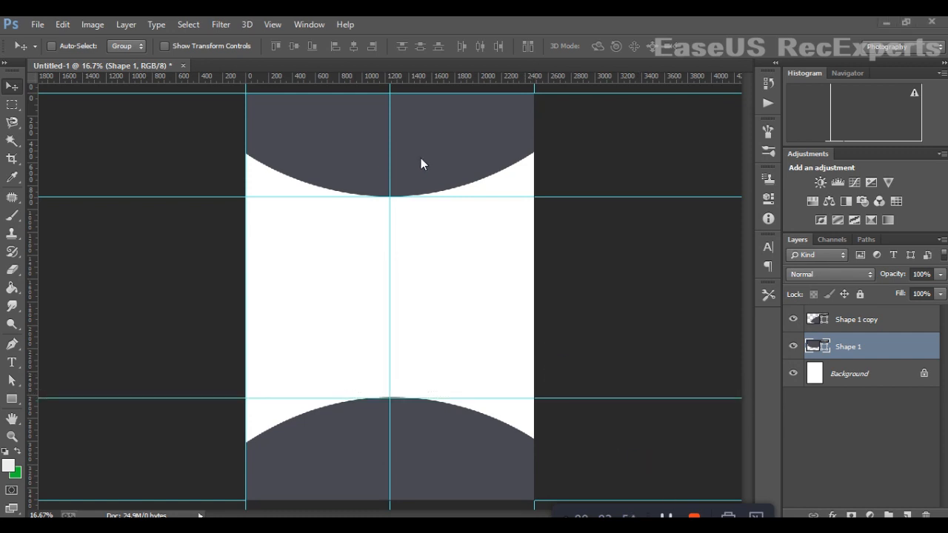
pyautogui.moveTo(419, 151); pyautogui.dragTo(419, 187)
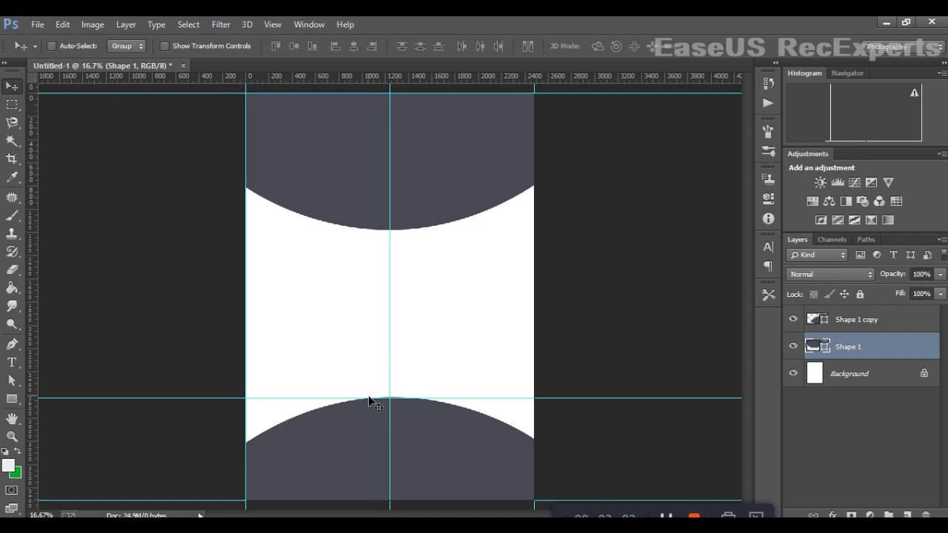
pyautogui.moveTo(376, 402); pyautogui.dragTo(375, 400)
# Try to draw a four-point Pen shape about 2480 px wide and 600 px tall below the lower horizontal guide and reshape it.
pyautogui.click(846, 328)
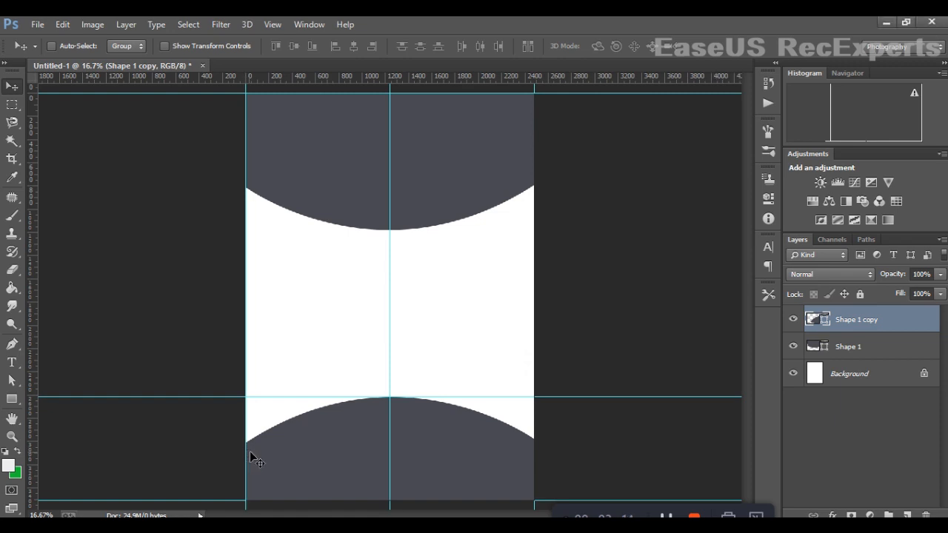
pyautogui.click(12, 344)
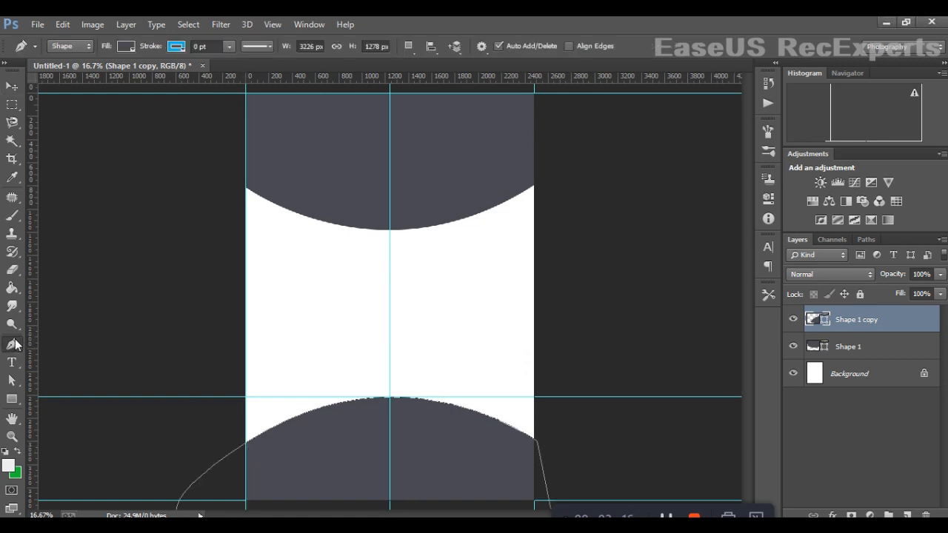
pyautogui.click(252, 404)
pyautogui.click(246, 462)
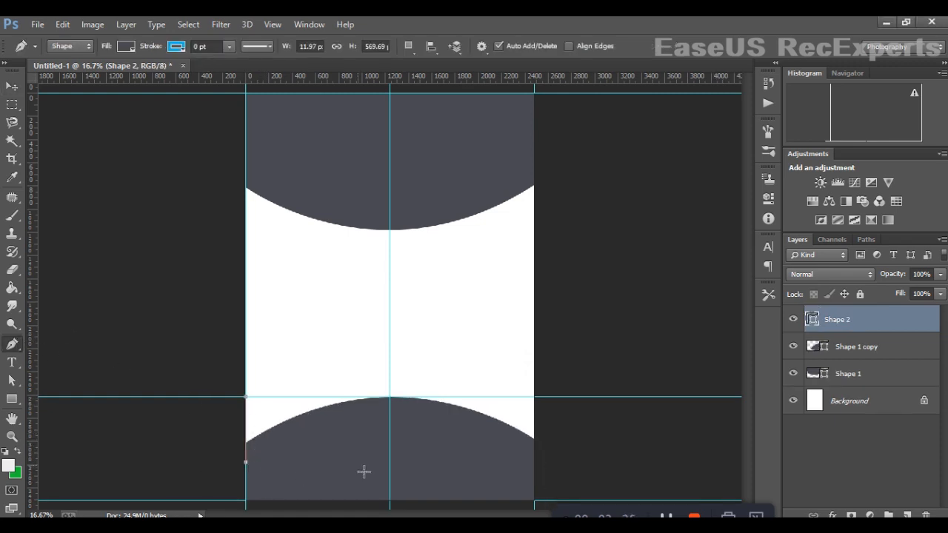
pyautogui.click(534, 465)
pyautogui.click(534, 397)
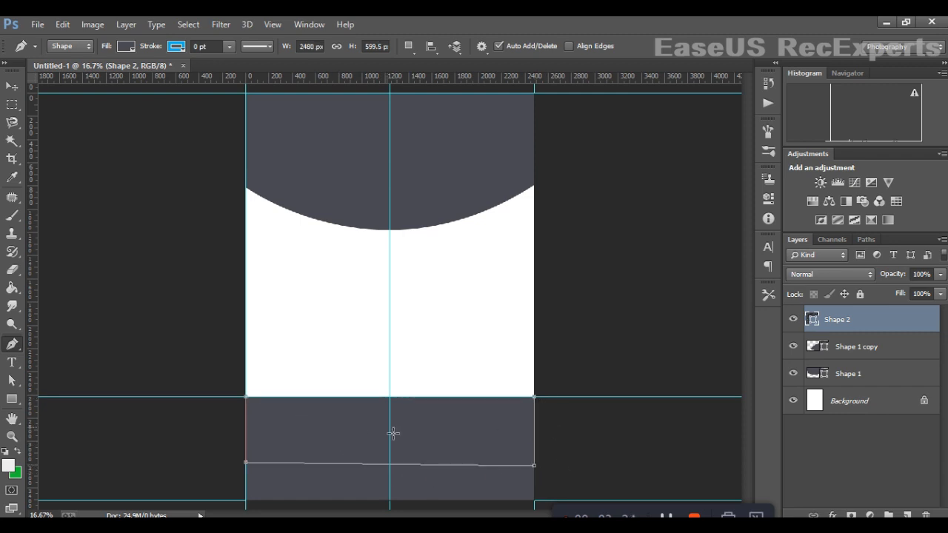
pyautogui.moveTo(390, 427)
pyautogui.mouseDown()
pyautogui.moveTo(264, 413)
pyautogui.moveTo(222, 438)
pyautogui.moveTo(235, 438)
pyautogui.moveTo(218, 457)
pyautogui.moveTo(127, 489)
pyautogui.mouseUp()
# Undo the four-point Pen shape and a second Pen start on the lower guide at the page's left edge.
pyautogui.hotkey('ctrl', 'alt', 'z')
pyautogui.hotkey('ctrl', 'alt', 'z')
pyautogui.hotkey('ctrl', 'alt', 'z')
pyautogui.hotkey('ctrl', 'alt', 'z')
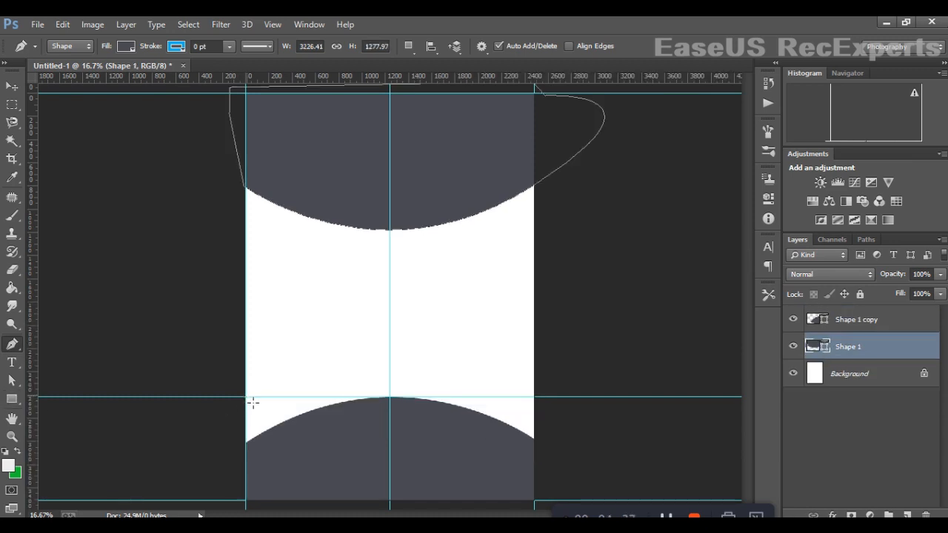
pyautogui.moveTo(246, 398); pyautogui.dragTo(368, 468)
pyautogui.hotkey('ctrl', 'alt', 'z')
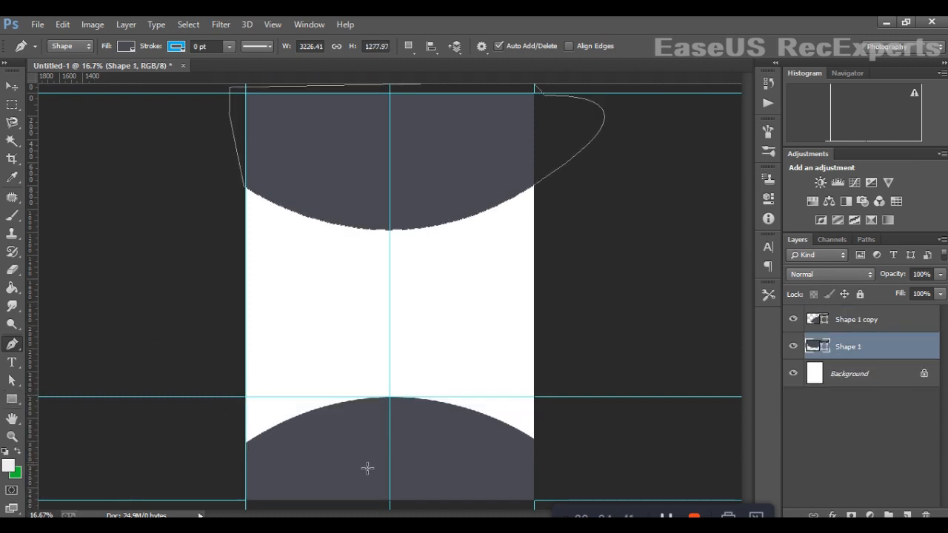
# Draw a 2480 × 894 px rectangle from the lower horizontal guide to the bottom edge of the page.
pyautogui.click(12, 400)
pyautogui.moveTo(252, 403); pyautogui.dragTo(539, 508)
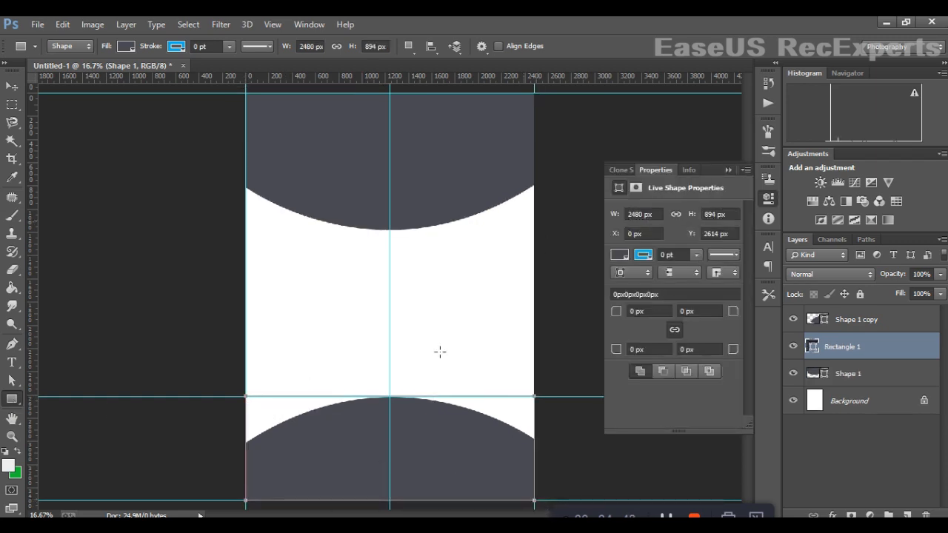
# Warp the rectangle's upper edge into a wave that rises near the page's left edge and dips towards the right, and apply the transformation.
pyautogui.hotkey('ctrl', 't')
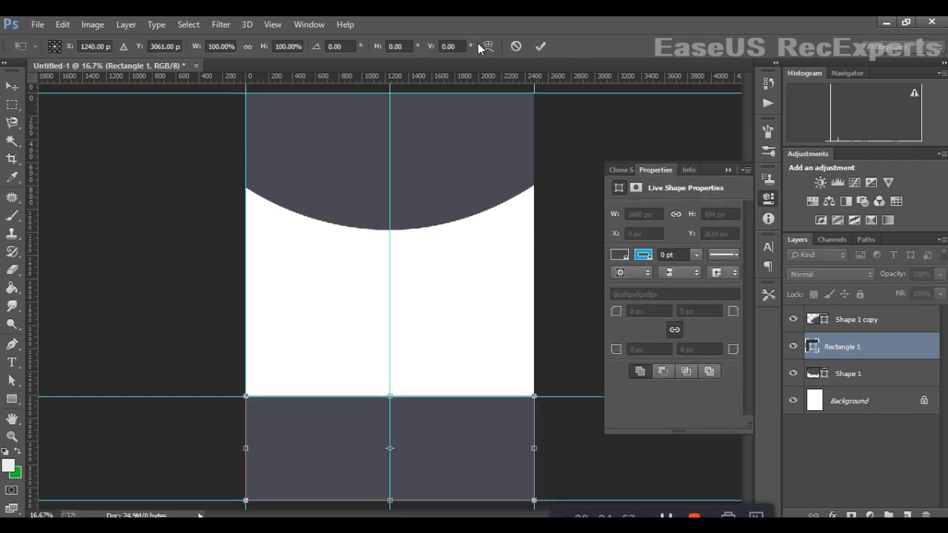
pyautogui.click(486, 46)
pyautogui.moveTo(438, 404); pyautogui.dragTo(462, 442)
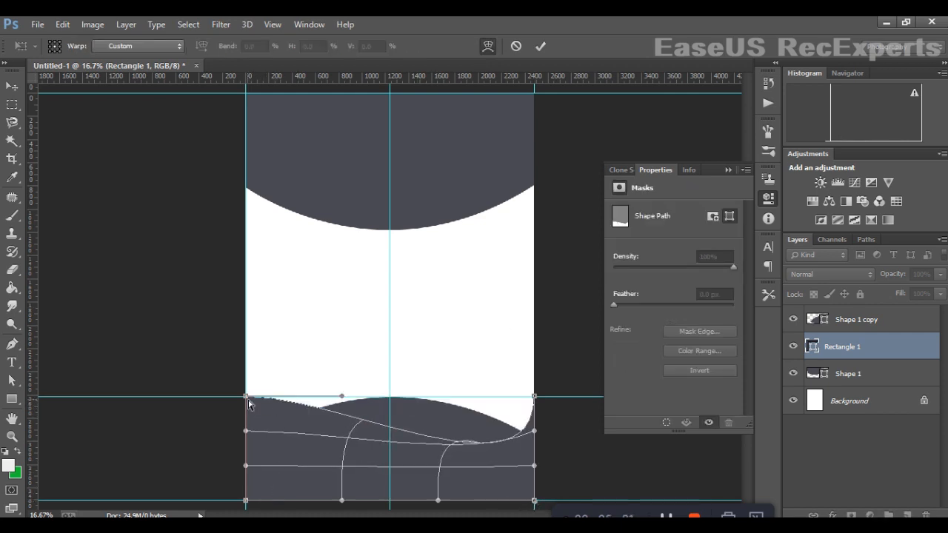
pyautogui.moveTo(247, 427)
pyautogui.mouseDown()
pyautogui.moveTo(247, 455)
pyautogui.moveTo(247, 442)
pyautogui.mouseUp()
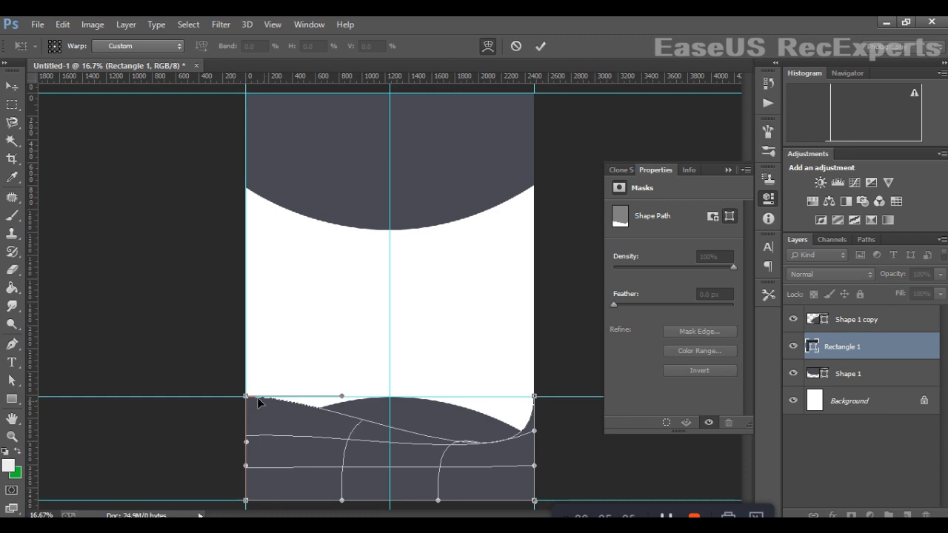
pyautogui.moveTo(247, 400)
pyautogui.mouseDown()
pyautogui.moveTo(190, 419)
pyautogui.moveTo(259, 416)
pyautogui.moveTo(245, 400)
pyautogui.mouseUp()
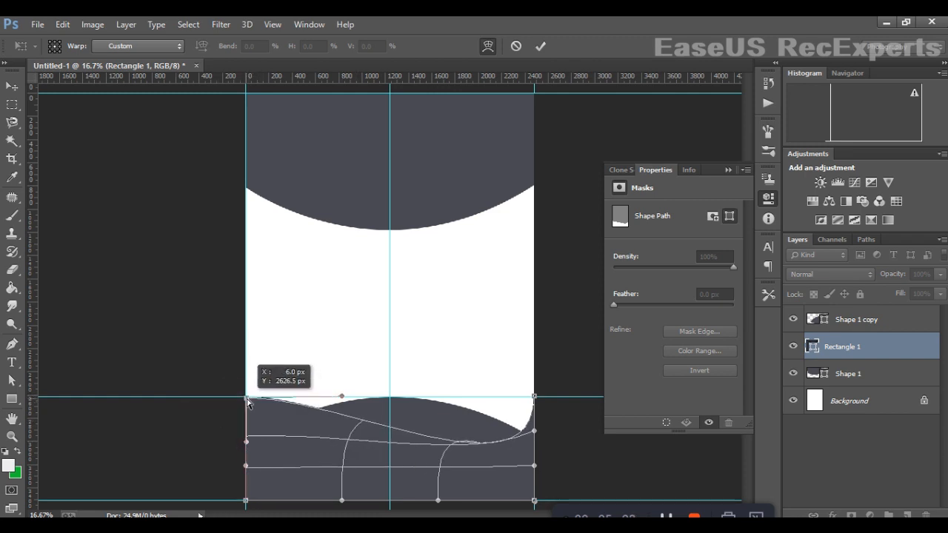
pyautogui.moveTo(341, 402); pyautogui.dragTo(246, 341)
pyautogui.press('v')
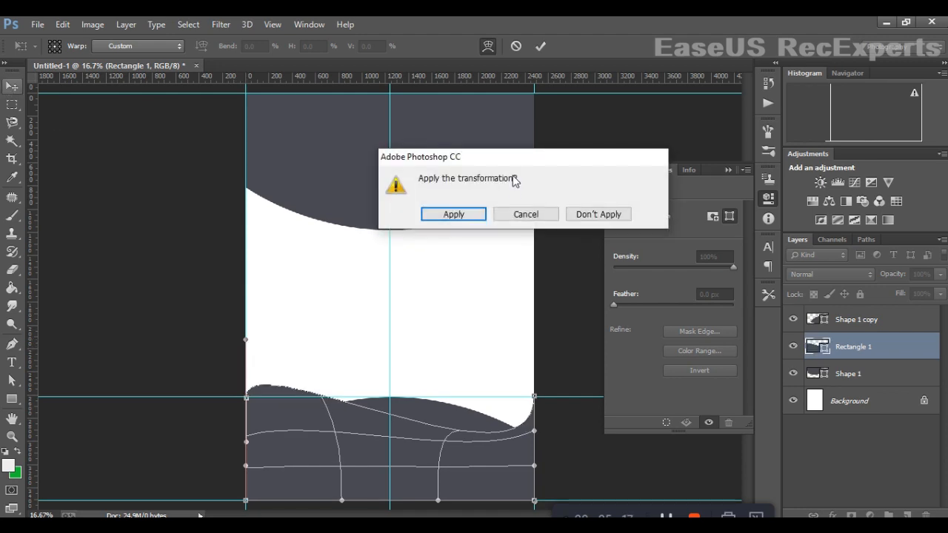
pyautogui.press('Escape')
pyautogui.press('Return')
pyautogui.click(474, 212)
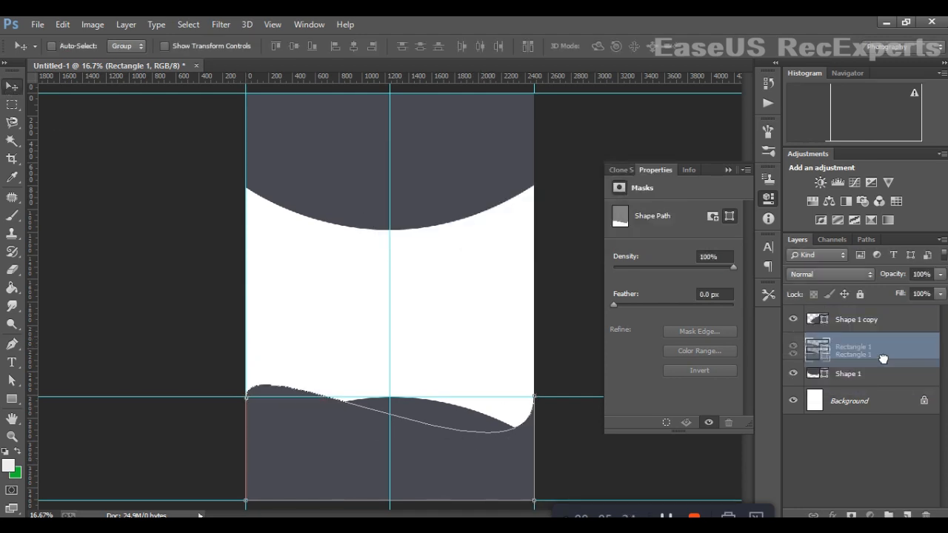
# Recolour the warped rectangle blue and stack its layer directly below Shape 1 copy, behind the bottom curved shape.
pyautogui.moveTo(881, 316); pyautogui.dragTo(881, 314)
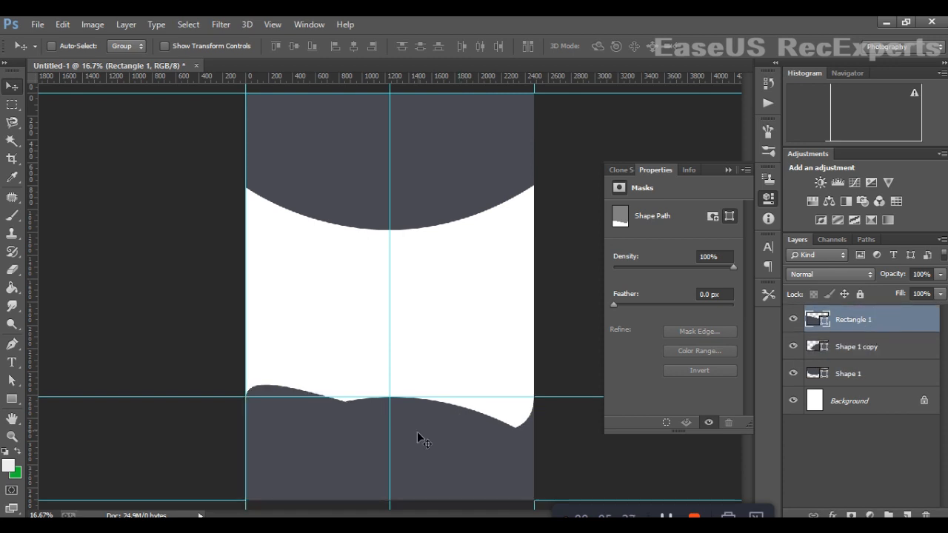
pyautogui.doubleClick(821, 329)
pyautogui.click(666, 329)
pyautogui.click(846, 291)
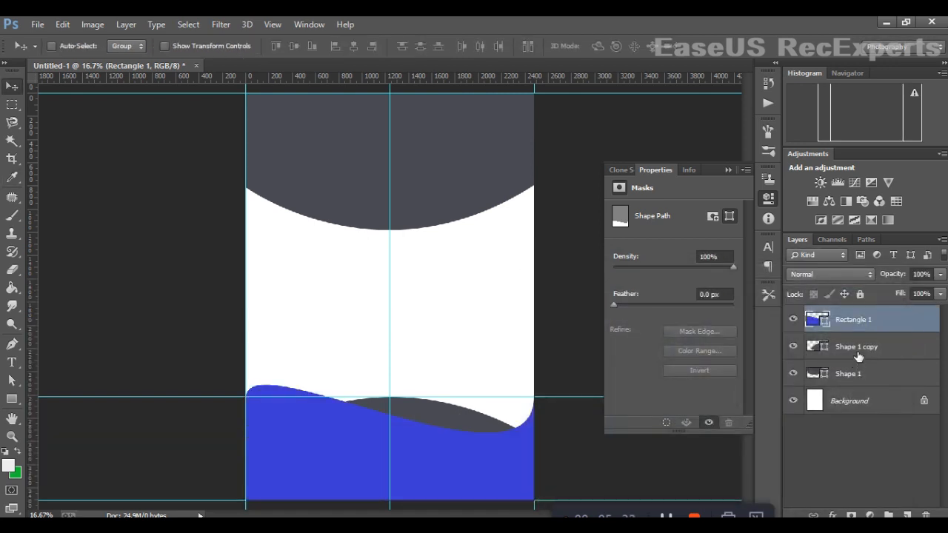
pyautogui.moveTo(853, 323); pyautogui.dragTo(867, 359)
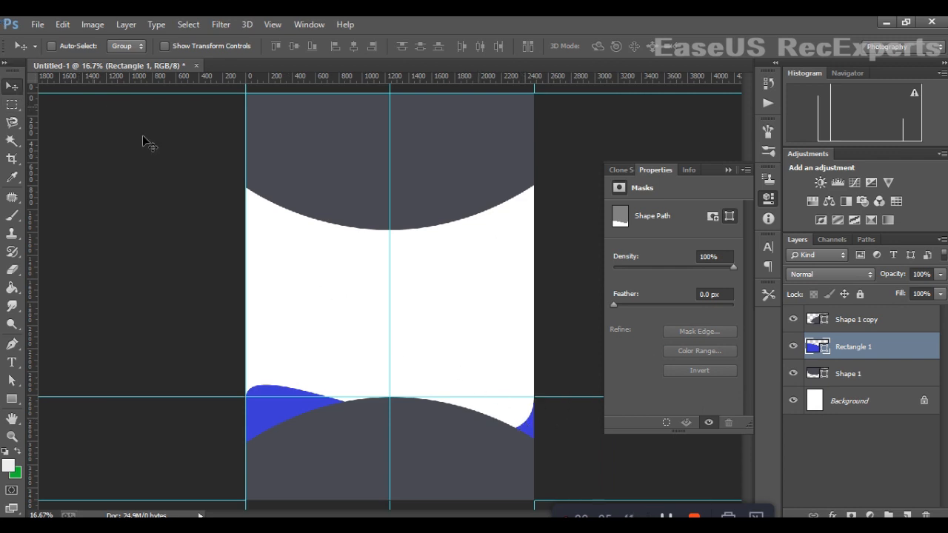
# Rotate the blue wavy shape about -18° and shift it so its tip rises at the page's right edge.
pyautogui.hotkey('ctrl', 't')
pyautogui.moveTo(234, 340); pyautogui.dragTo(183, 394)
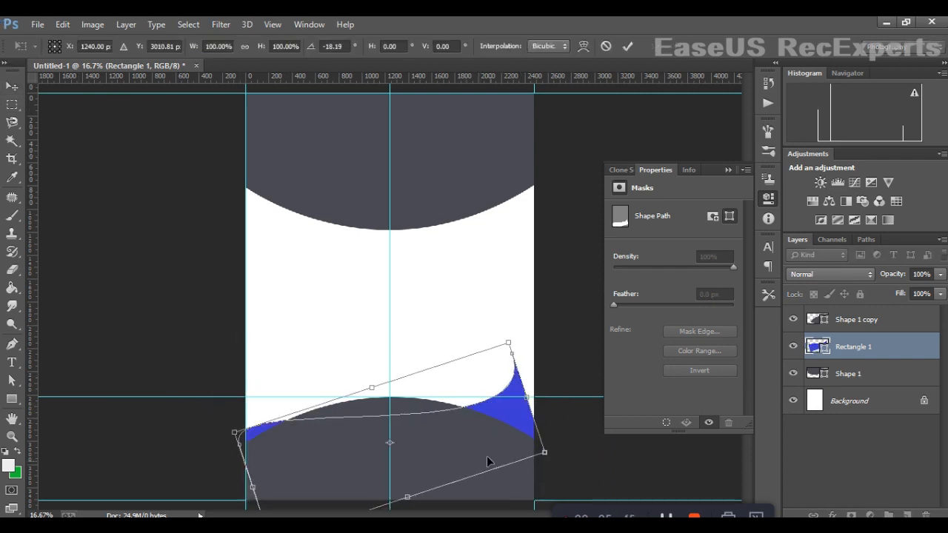
pyautogui.moveTo(487, 453); pyautogui.dragTo(499, 462)
# Duplicate the blue wavy shape, flip the copy horizontally and place it at the page's left edge as a mirror of the original.
pyautogui.moveTo(538, 407); pyautogui.dragTo(469, 437)
pyautogui.press('Return')
pyautogui.hotkey('ctrl', 't')
pyautogui.rightClick(467, 436)
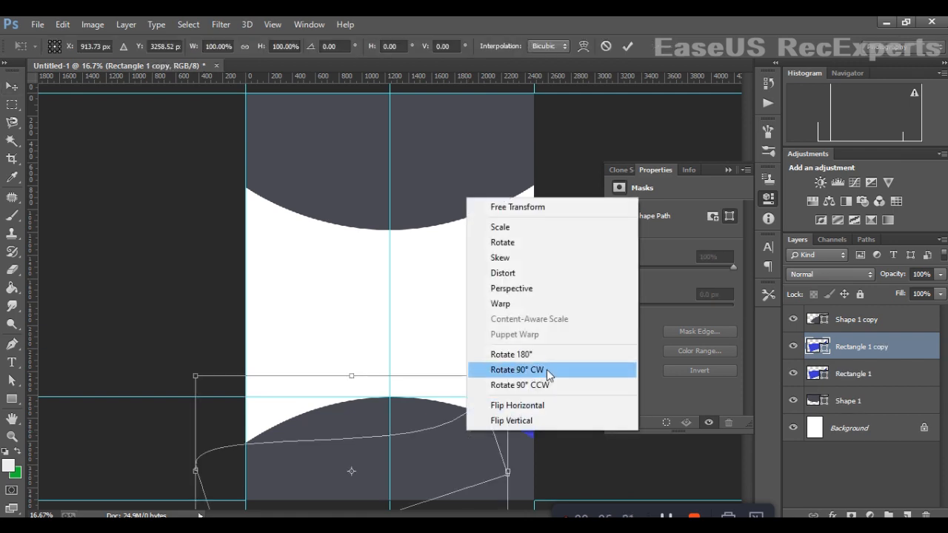
pyautogui.click(540, 407)
pyautogui.press('Return')
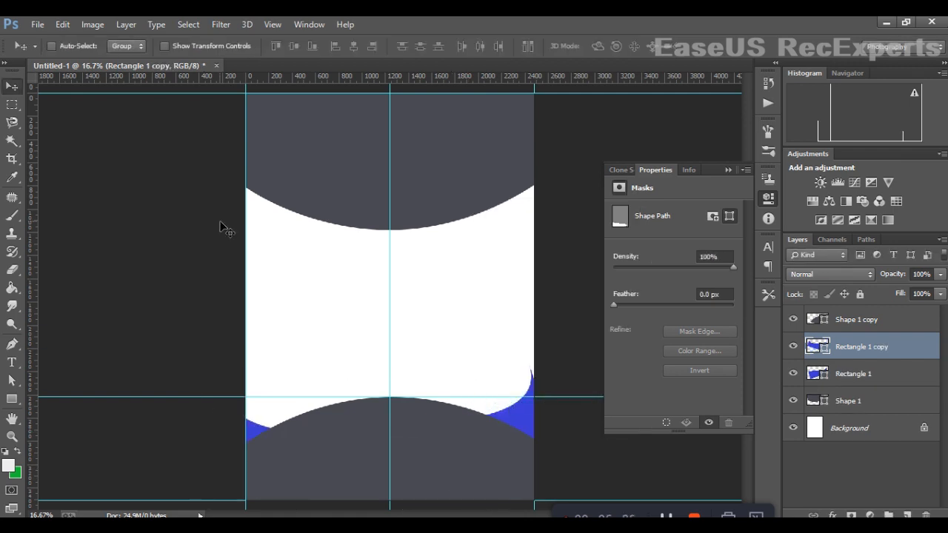
pyautogui.moveTo(260, 437); pyautogui.dragTo(302, 405)
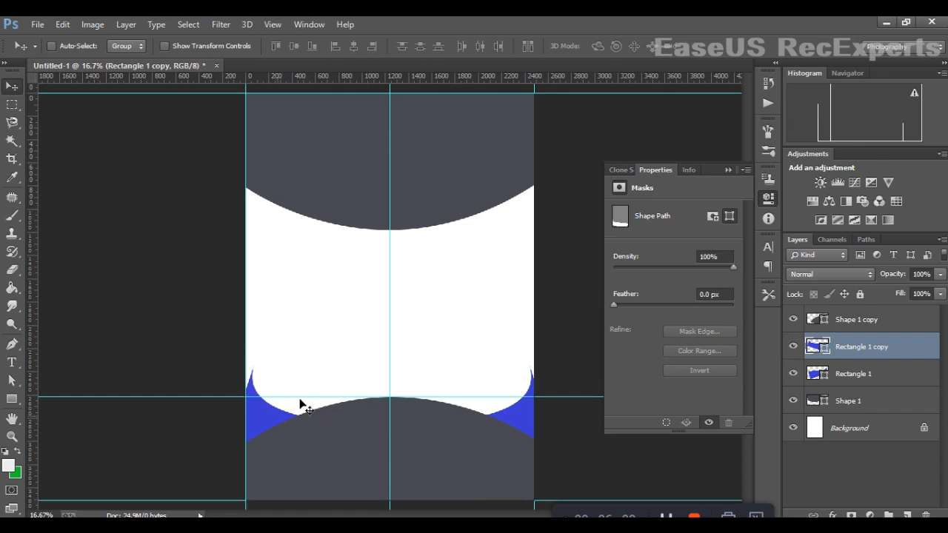
# Add a horizontal guide at the height of the blue tips and align the left copy's tip with the guide and page edge.
pyautogui.moveTo(384, 85); pyautogui.dragTo(377, 370)
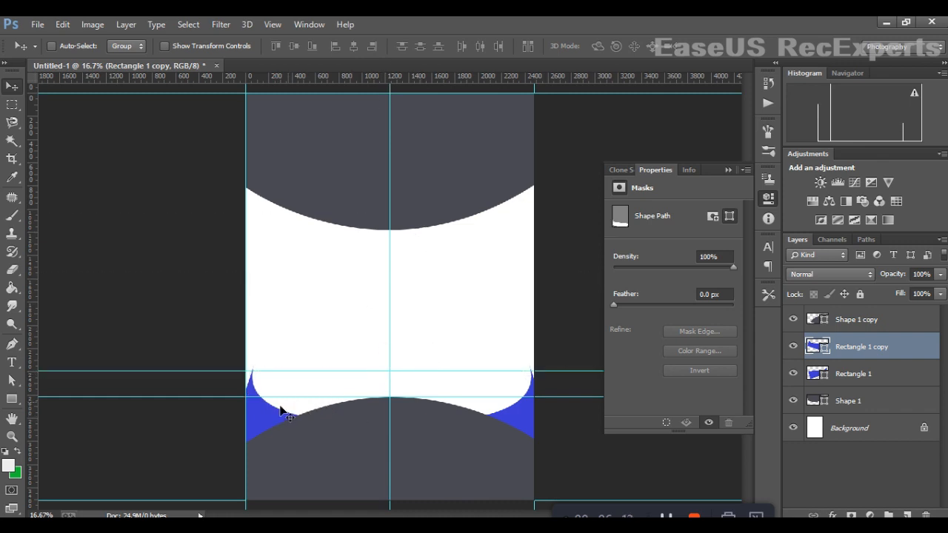
pyautogui.moveTo(265, 418); pyautogui.dragTo(268, 429)
pyautogui.click(768, 198)
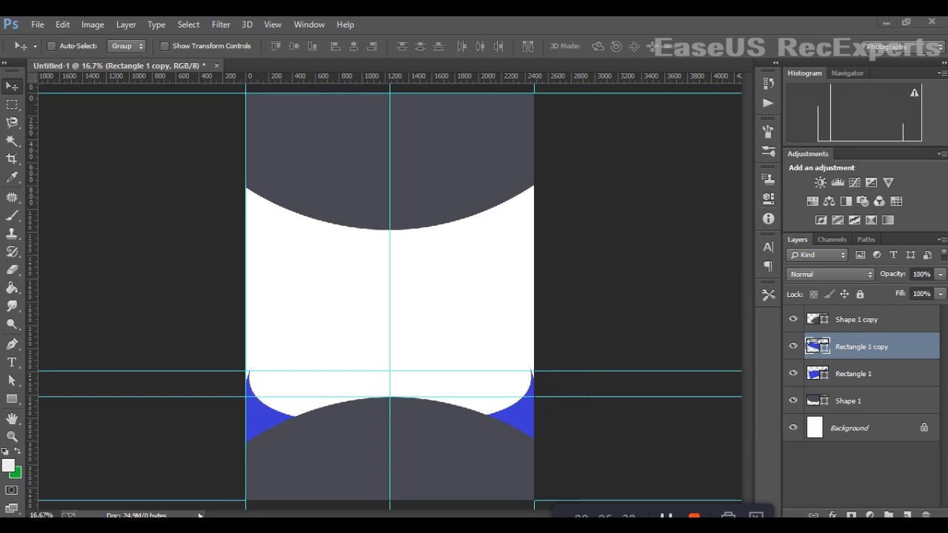
# Recolour the left blue corner shape red and match the right corner shape to the same red, #de0d2f.
pyautogui.doubleClick(817, 346)
pyautogui.click(734, 306)
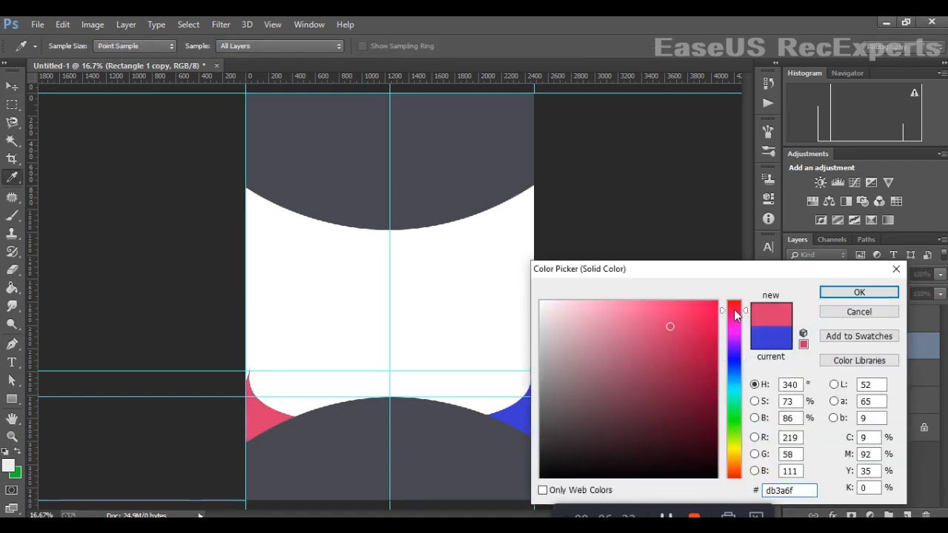
pyautogui.click(706, 324)
pyautogui.click(859, 292)
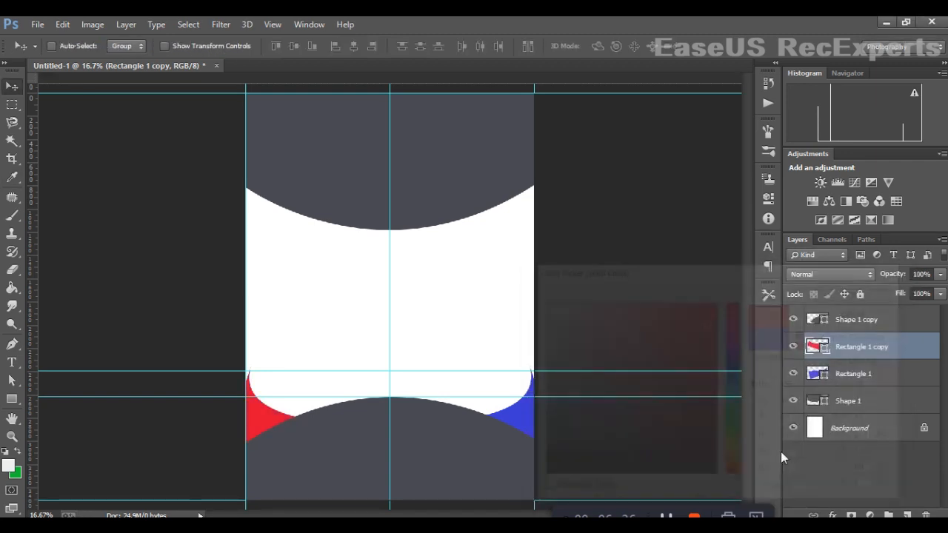
pyautogui.doubleClick(817, 372)
pyautogui.click(271, 420)
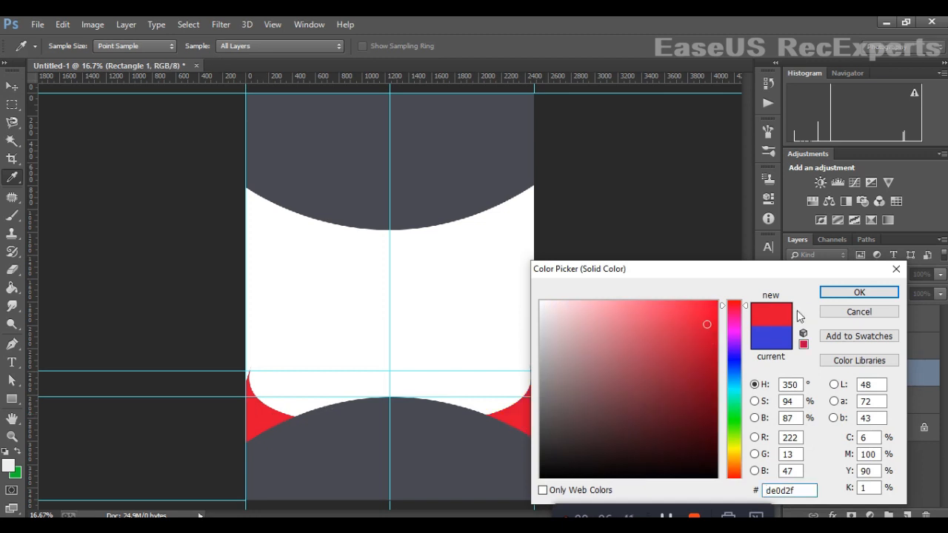
pyautogui.click(859, 292)
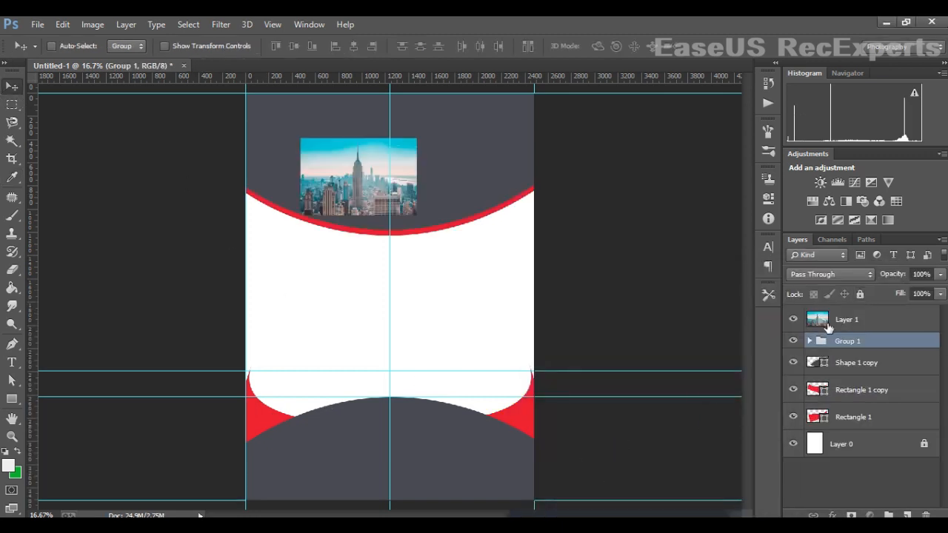
# Delete the small skyline photo layer and bring the rtyuj.jpeg image into the page document again.
pyautogui.click(828, 322)
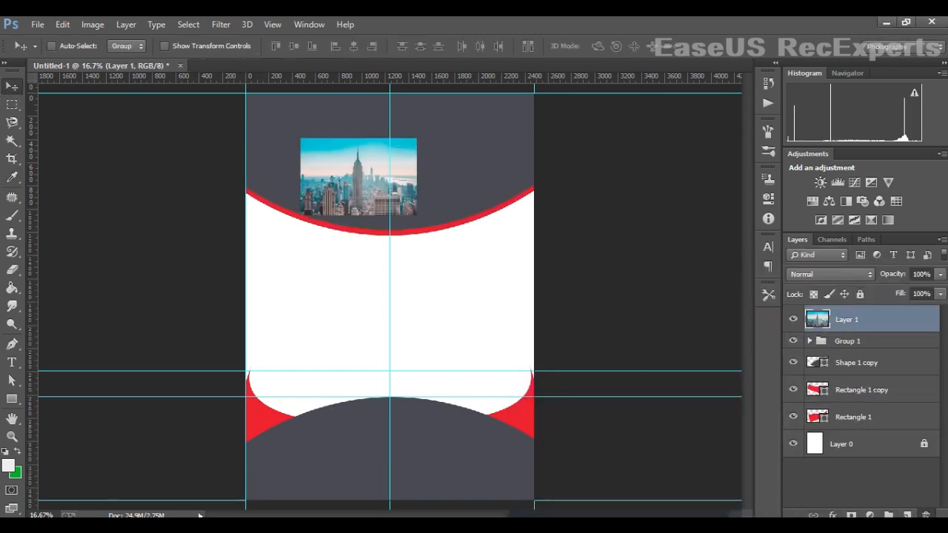
pyautogui.click(926, 515)
pyautogui.click(451, 218)
pyautogui.click(577, 486)
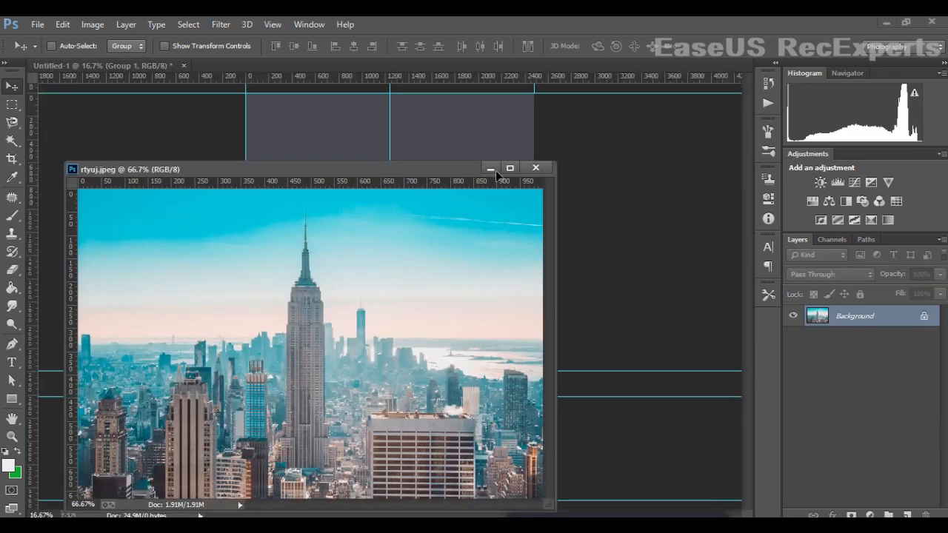
pyautogui.click(491, 168)
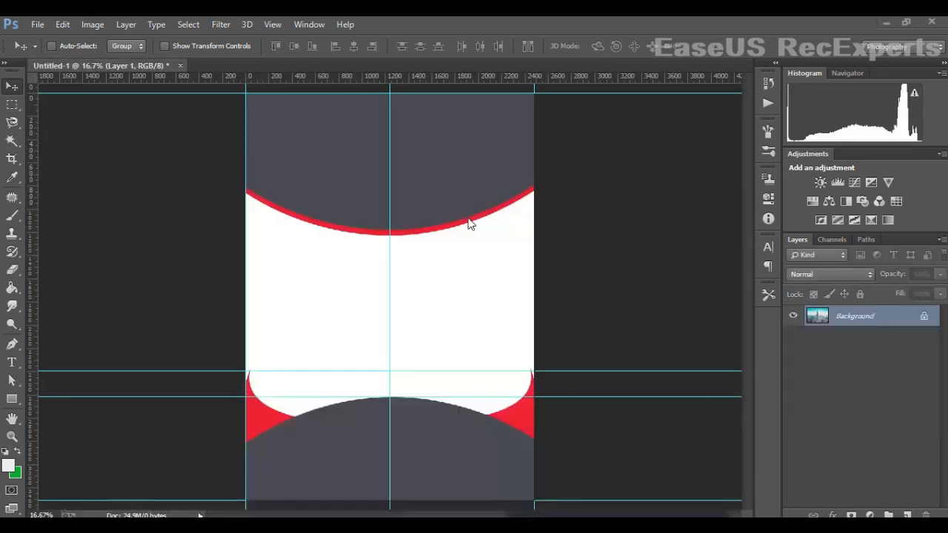
# Scale the skyline photo to 248% × 190.55% so it spans the page width over the header, and clip it to Group 1.
pyautogui.hotkey('ctrl', 't')
pyautogui.moveTo(349, 153); pyautogui.dragTo(453, 71)
pyautogui.moveTo(412, 142); pyautogui.dragTo(433, 204)
pyautogui.moveTo(475, 127); pyautogui.dragTo(530, 89)
pyautogui.moveTo(257, 190); pyautogui.dragTo(250, 190)
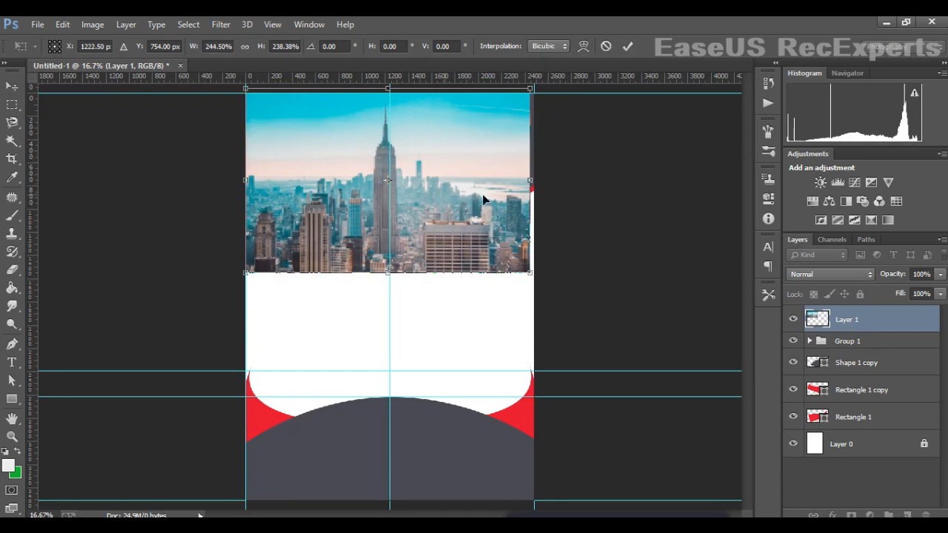
pyautogui.moveTo(532, 185); pyautogui.dragTo(540, 185)
pyautogui.moveTo(407, 274); pyautogui.dragTo(412, 247)
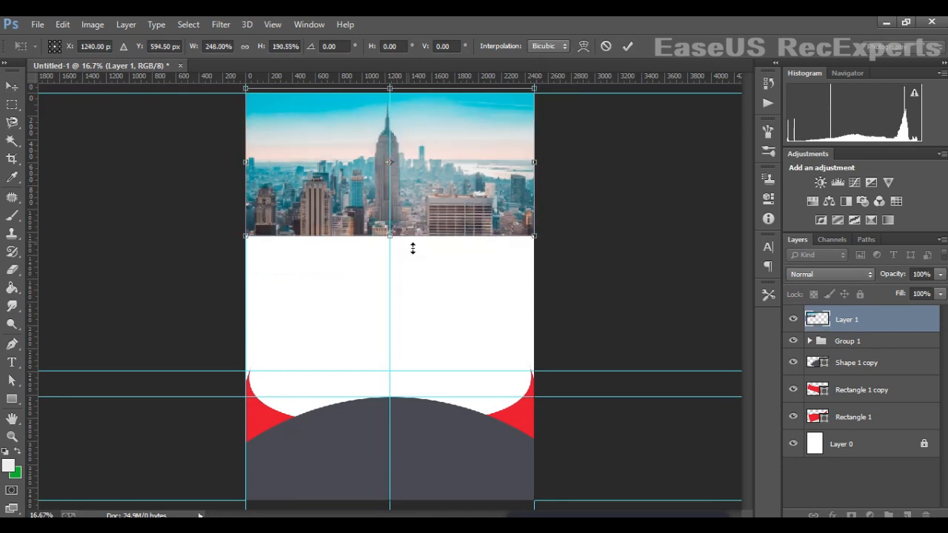
pyautogui.press('Return')
pyautogui.rightClick(876, 324)
pyautogui.click(642, 266)
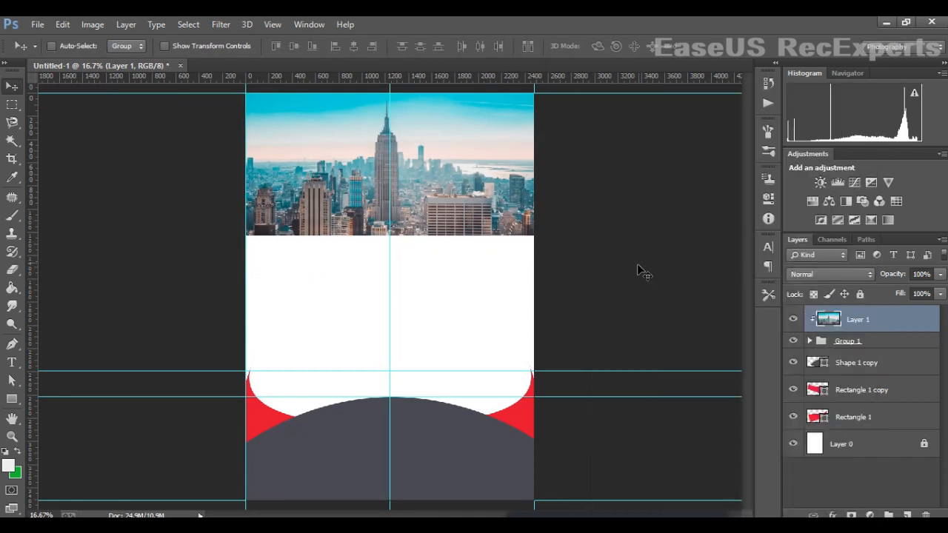
pyautogui.rightClick(881, 341)
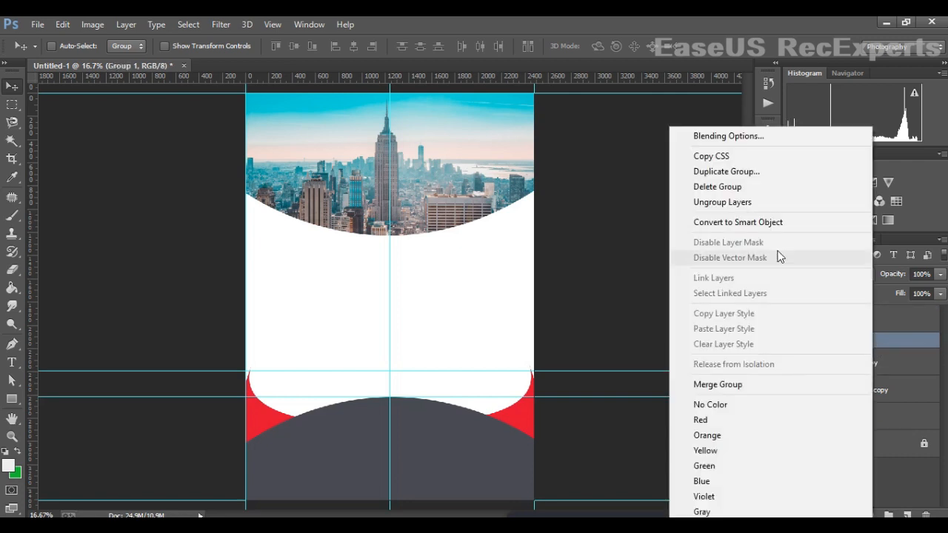
pyautogui.click(783, 132)
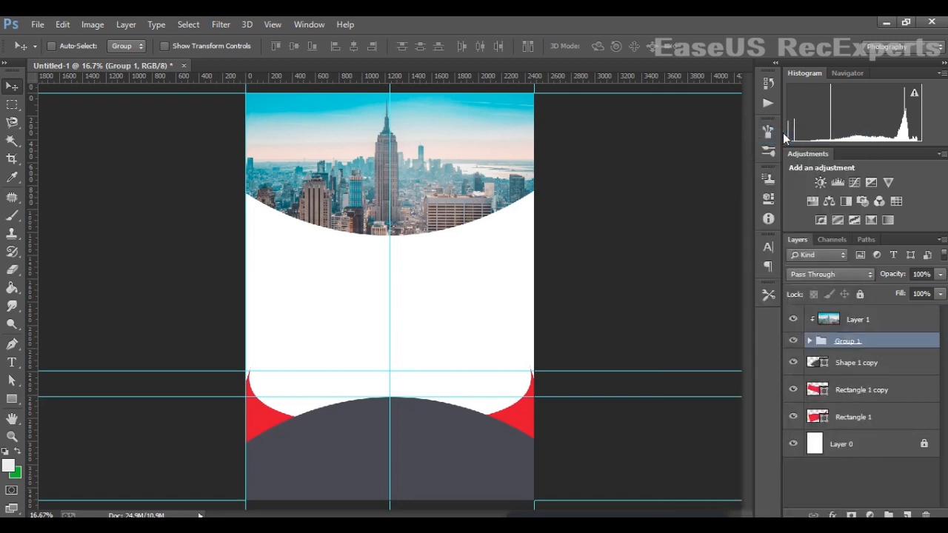
pyautogui.click(570, 357)
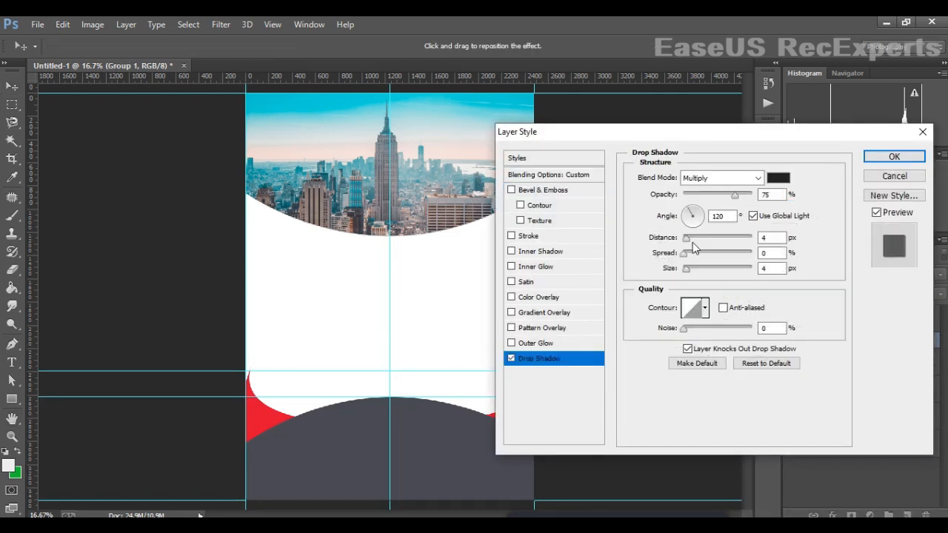
pyautogui.moveTo(692, 242); pyautogui.dragTo(700, 270)
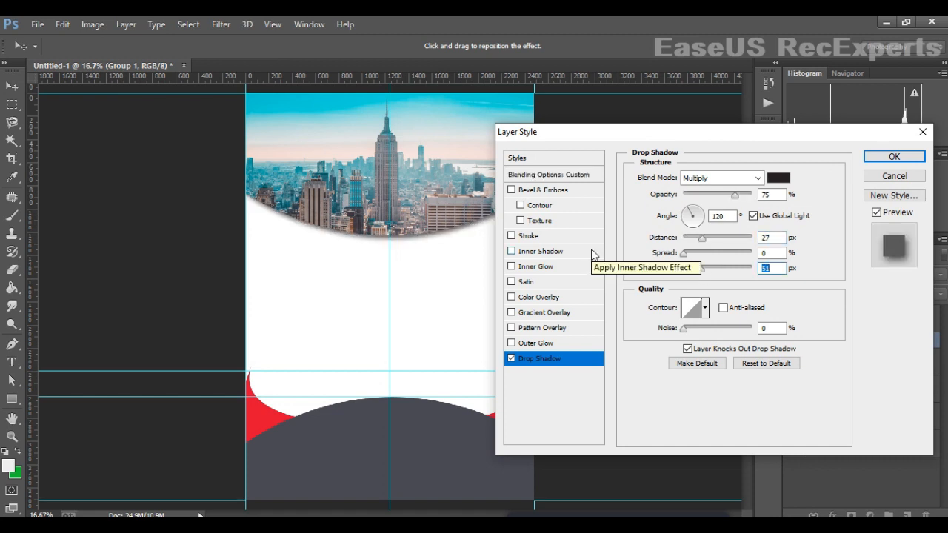
pyautogui.click(922, 132)
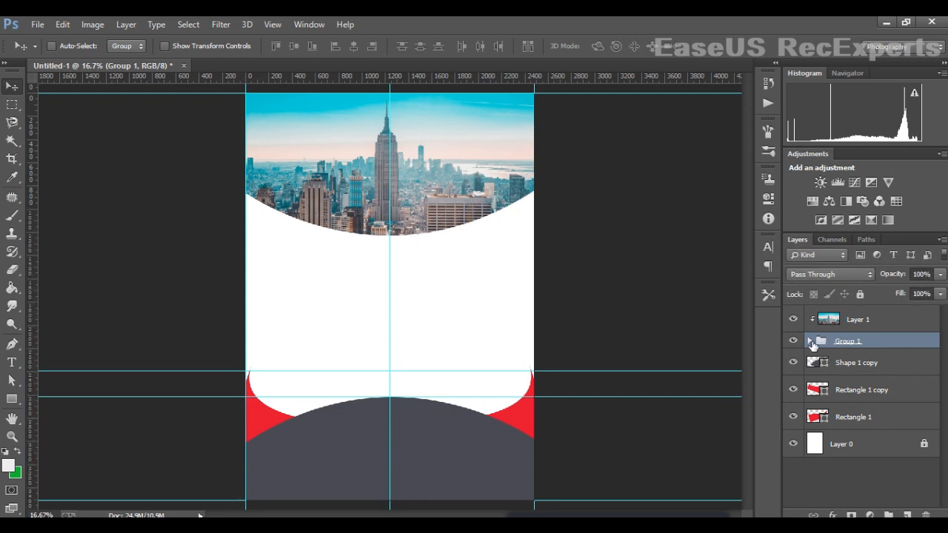
# Move the red Shape 1 copy 2 layer out of Group 1 and stack it directly below the group.
pyautogui.click(811, 341)
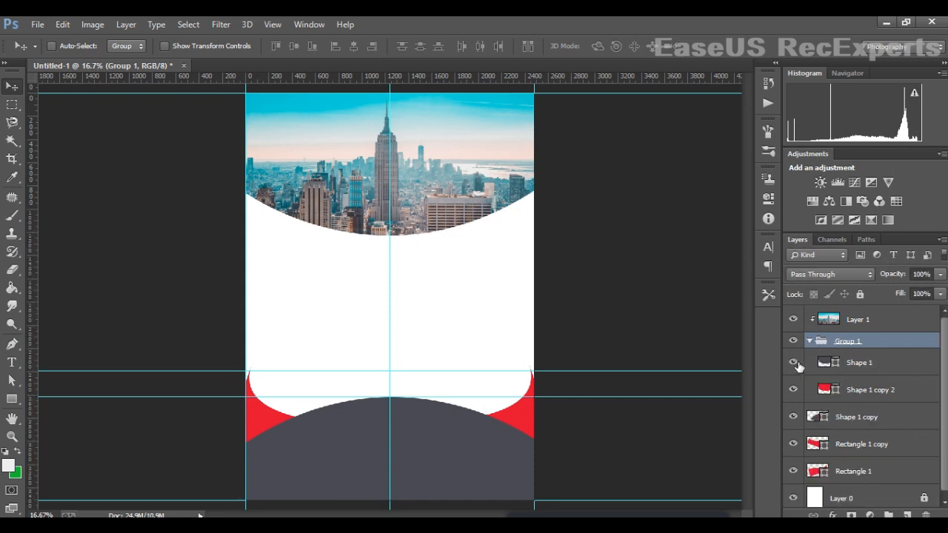
pyautogui.moveTo(865, 394); pyautogui.dragTo(870, 494)
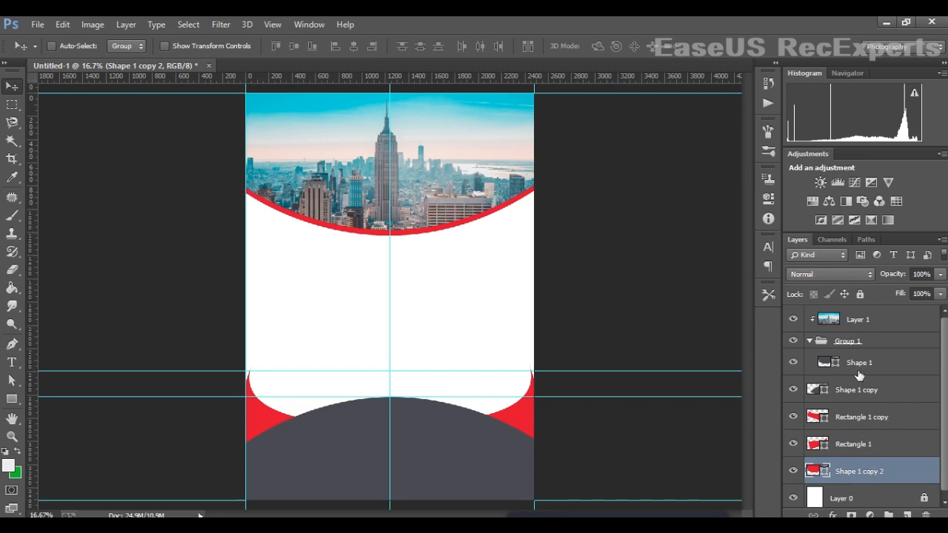
pyautogui.click(810, 341)
pyautogui.moveTo(900, 369); pyautogui.dragTo(896, 373)
pyautogui.click(829, 344)
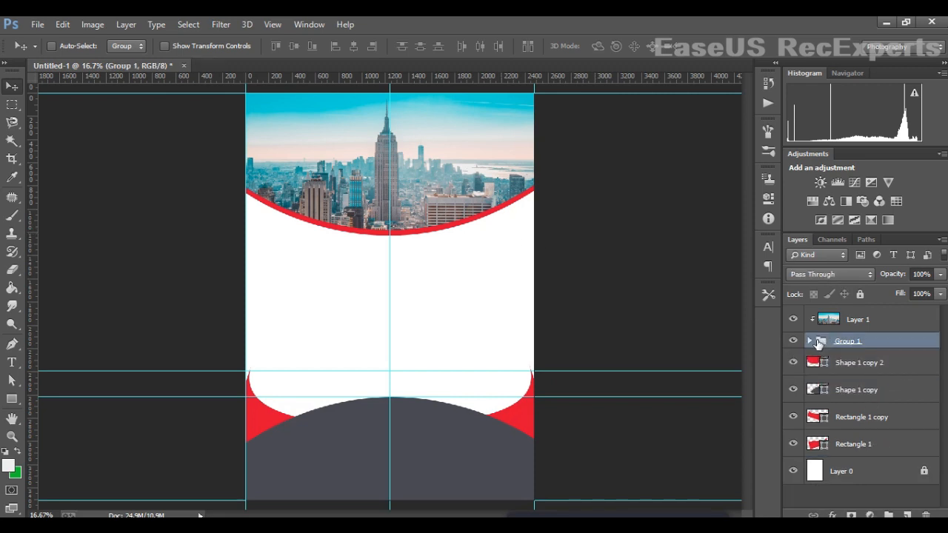
# Try ungrouping Group 1, and undo the ungrouping.
pyautogui.click(810, 341)
pyautogui.hotkey('ctrl', 'shift', 'g')
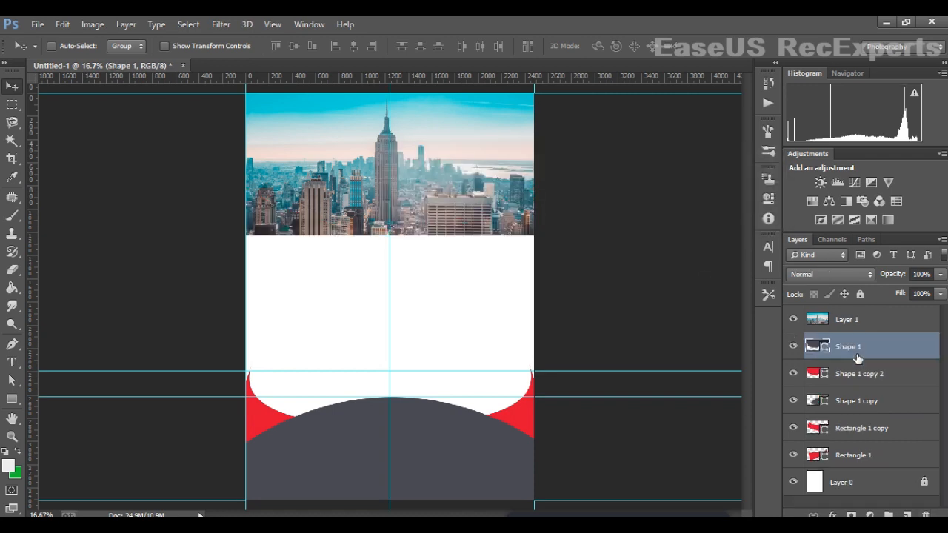
pyautogui.hotkey('ctrl', 'z')
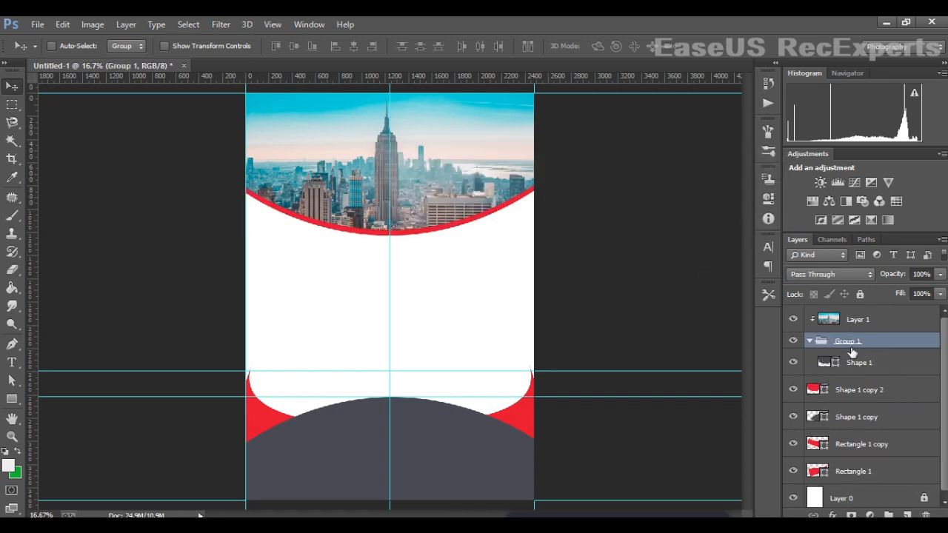
# Remove Group 1 while keeping its contents, and clip the skyline photo to the Shape 1 layer.
pyautogui.click(926, 514)
pyautogui.click(595, 219)
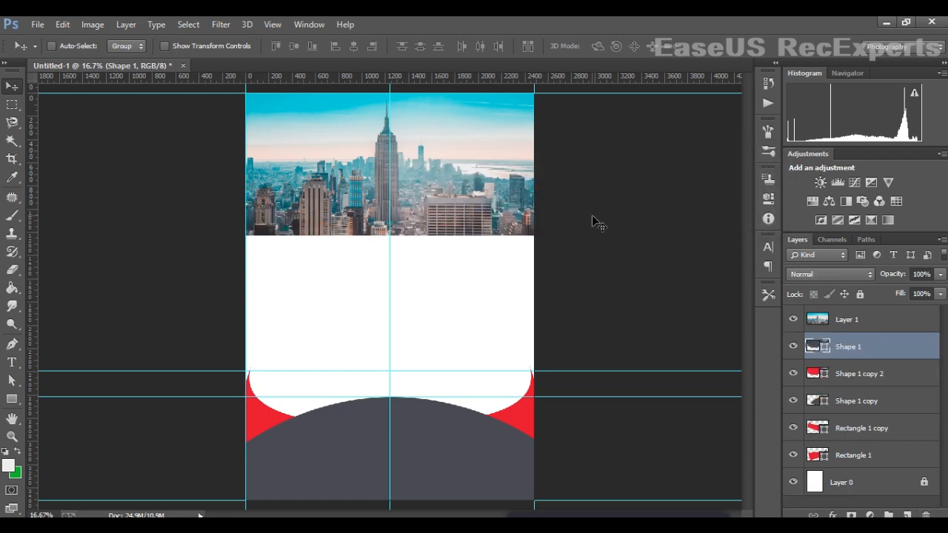
pyautogui.rightClick(857, 326)
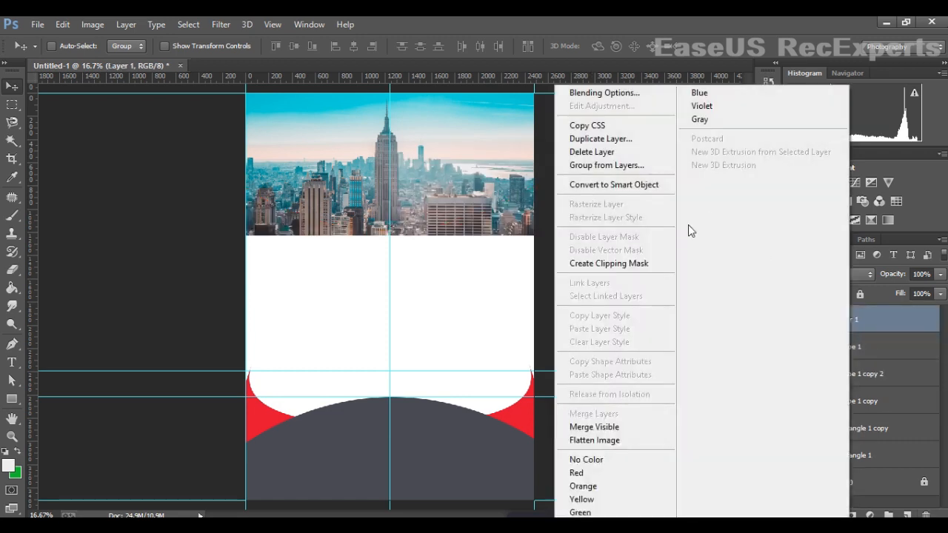
pyautogui.click(652, 264)
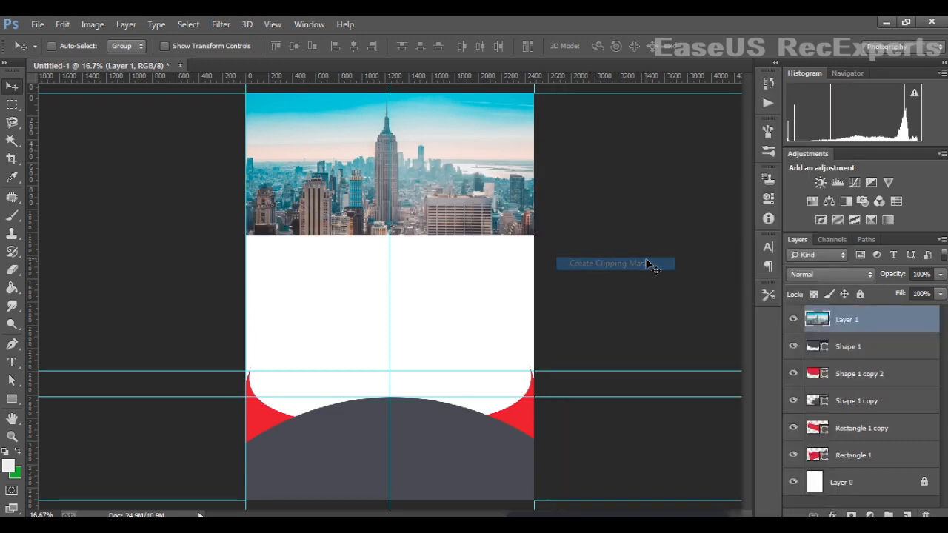
# Add a soft drop shadow to the red Shape 1 copy 2 layer, increasing its distance and size.
pyautogui.click(863, 374)
pyautogui.rightClick(863, 375)
pyautogui.click(633, 94)
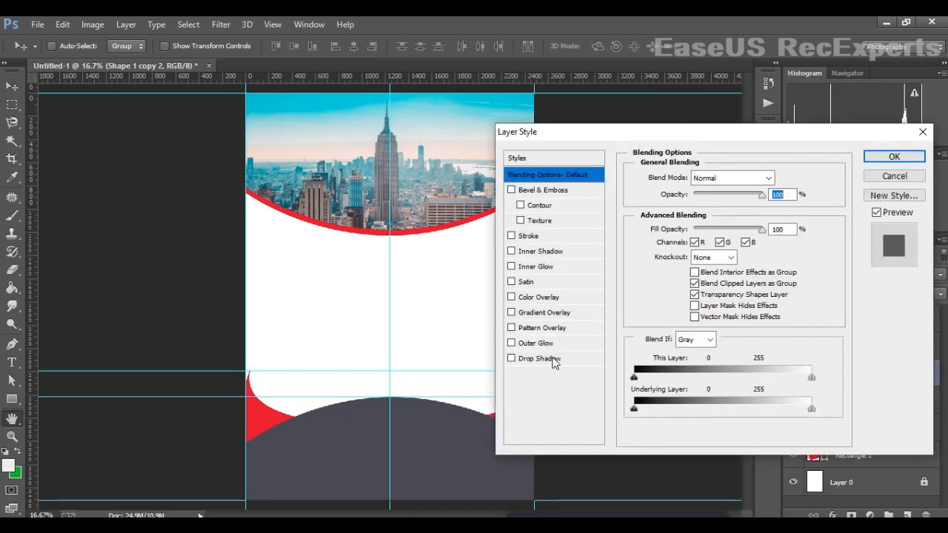
pyautogui.click(552, 359)
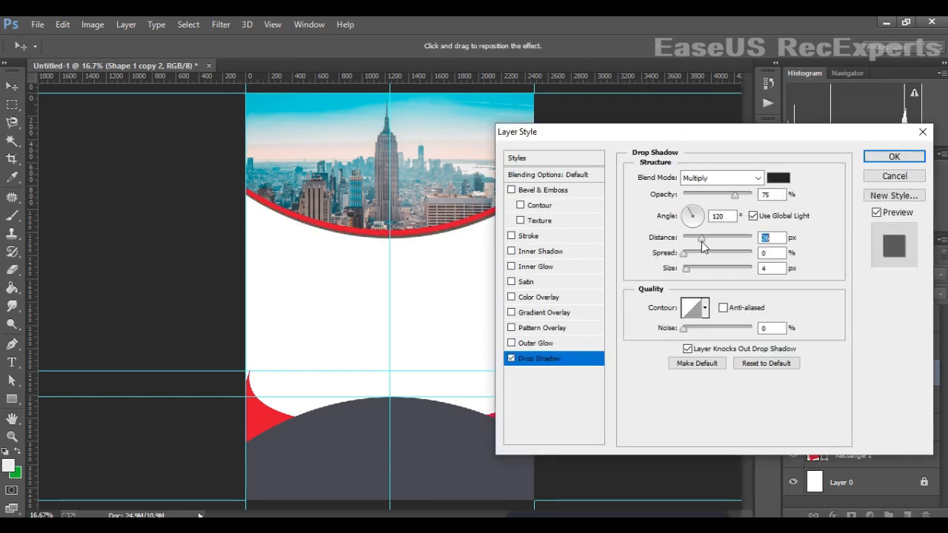
pyautogui.moveTo(701, 241); pyautogui.dragTo(717, 243)
pyautogui.moveTo(688, 272); pyautogui.dragTo(698, 270)
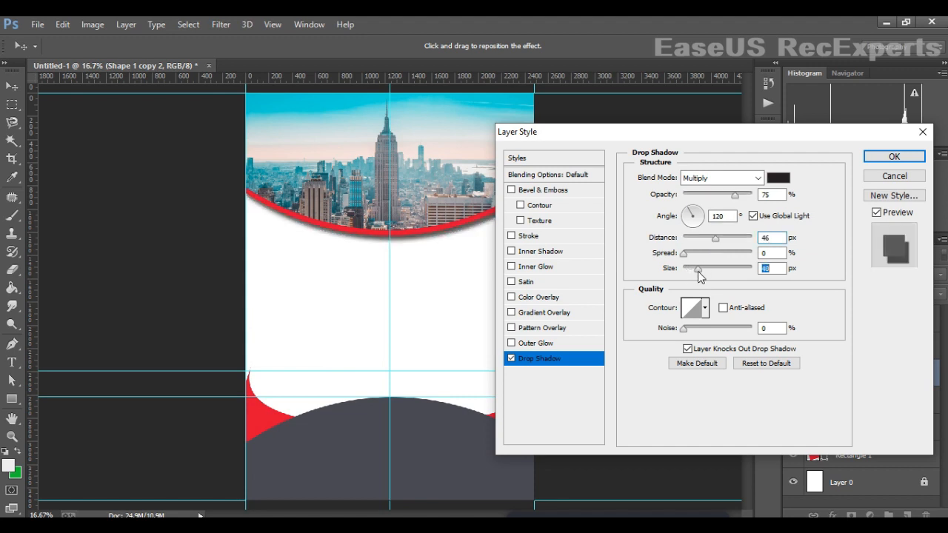
pyautogui.moveTo(715, 238)
pyautogui.mouseDown()
pyautogui.moveTo(694, 243)
pyautogui.moveTo(704, 269)
pyautogui.moveTo(704, 239)
pyautogui.mouseUp()
pyautogui.moveTo(705, 274); pyautogui.dragTo(700, 271)
pyautogui.moveTo(705, 238); pyautogui.dragTo(711, 241)
pyautogui.click(893, 156)
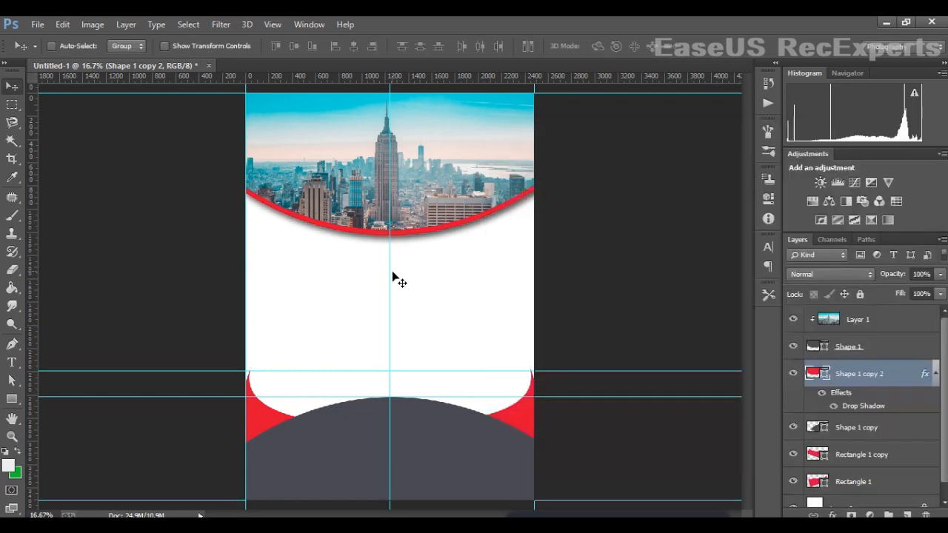
# Move the vertical centre guide off the page and group the skyline photo, Shape 1 and Shape 1 copy 2 layers.
pyautogui.moveTo(394, 277); pyautogui.dragTo(234, 280)
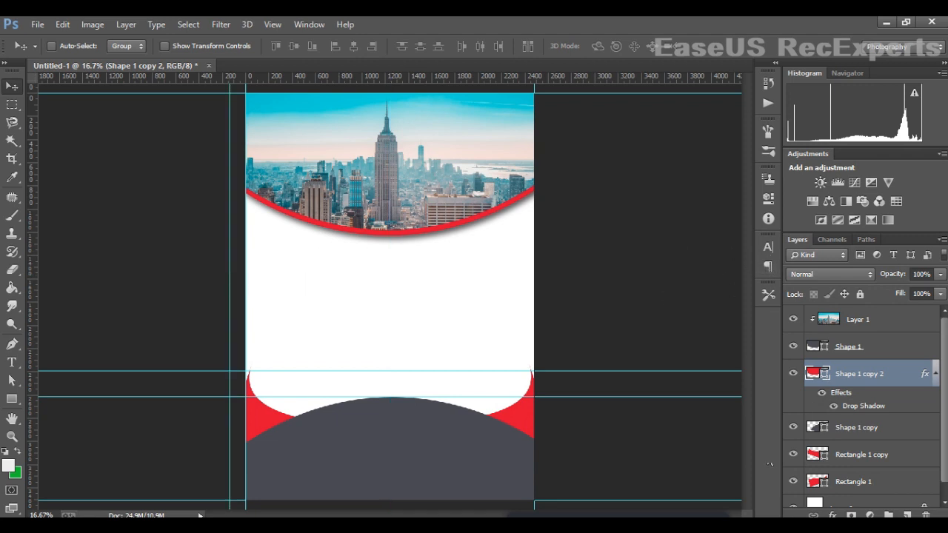
pyautogui.keyDown('shift'); pyautogui.click(885, 346); pyautogui.keyUp('shift')
pyautogui.keyDown('shift'); pyautogui.click(879, 323); pyautogui.keyUp('shift')
pyautogui.hotkey('ctrl', 'g')
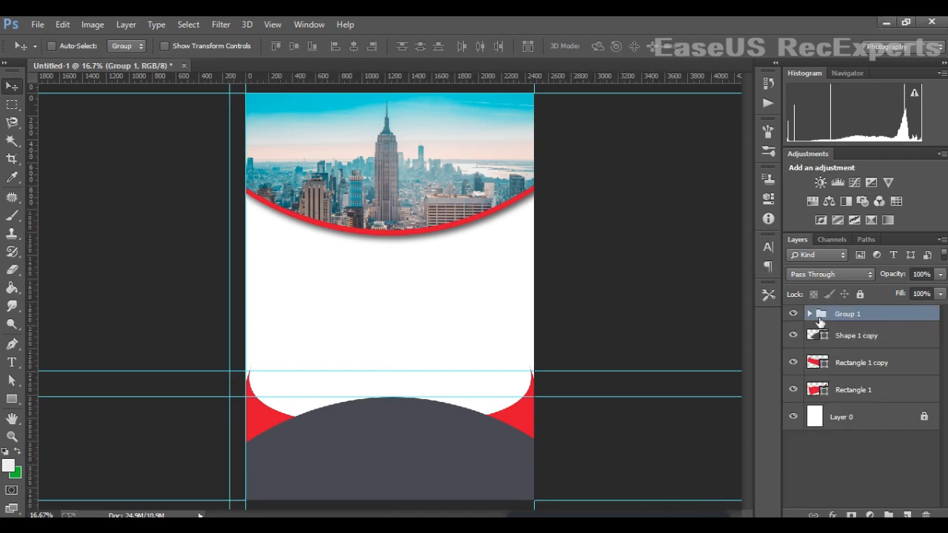
pyautogui.click(794, 314)
pyautogui.click(794, 314)
pyautogui.click(793, 314)
pyautogui.click(793, 314)
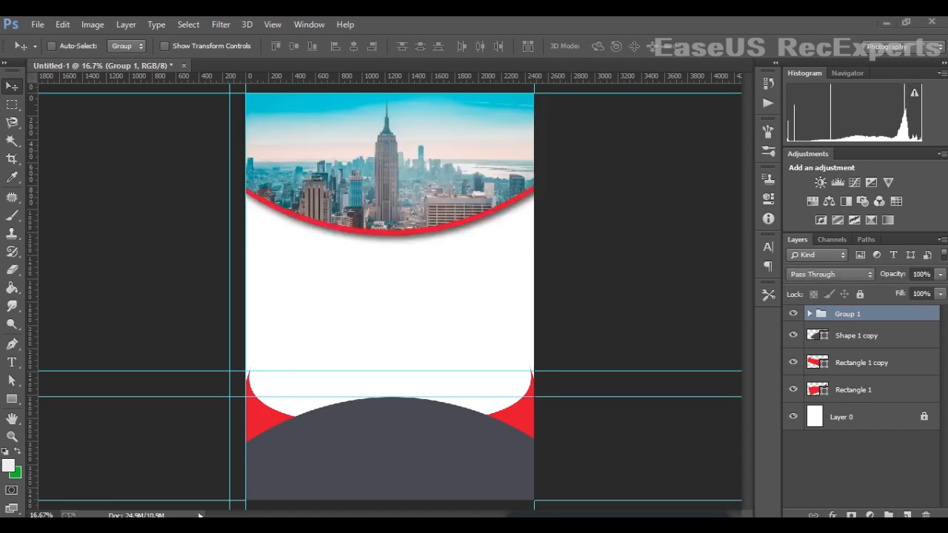
# Duplicate the grey footer shape slightly higher behind the red rectangles, and fill the copy with the red sampled from the header curve.
pyautogui.click(856, 335)
pyautogui.moveTo(405, 457); pyautogui.dragTo(404, 444)
pyautogui.moveTo(859, 345); pyautogui.dragTo(860, 423)
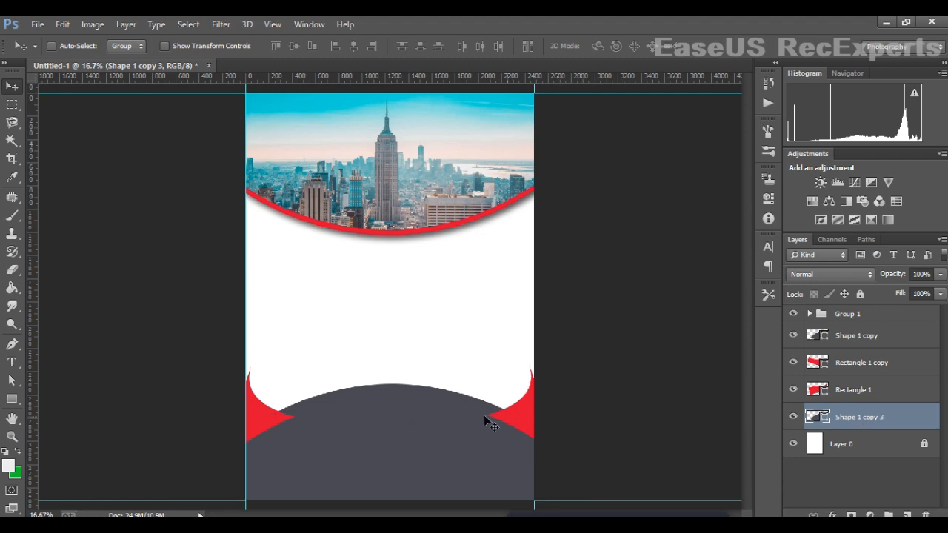
pyautogui.doubleClick(820, 417)
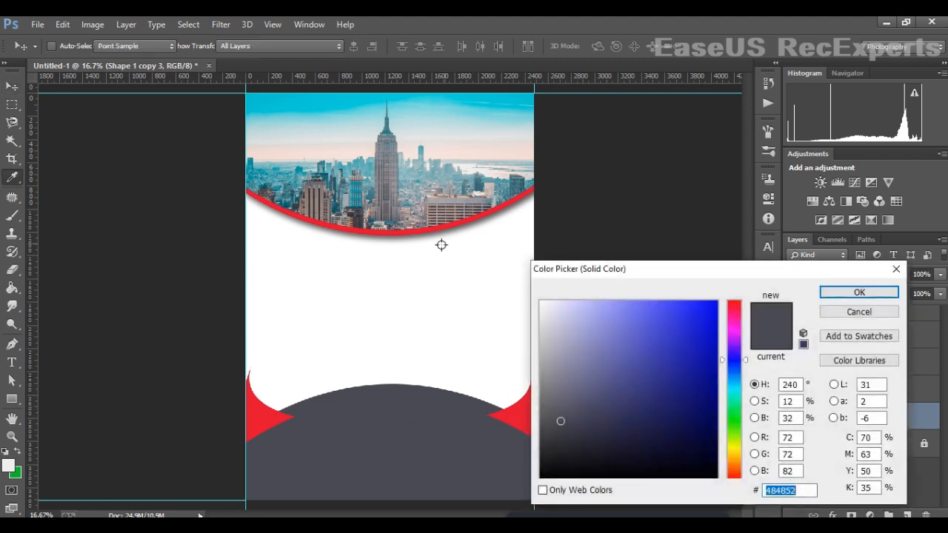
pyautogui.click(433, 237)
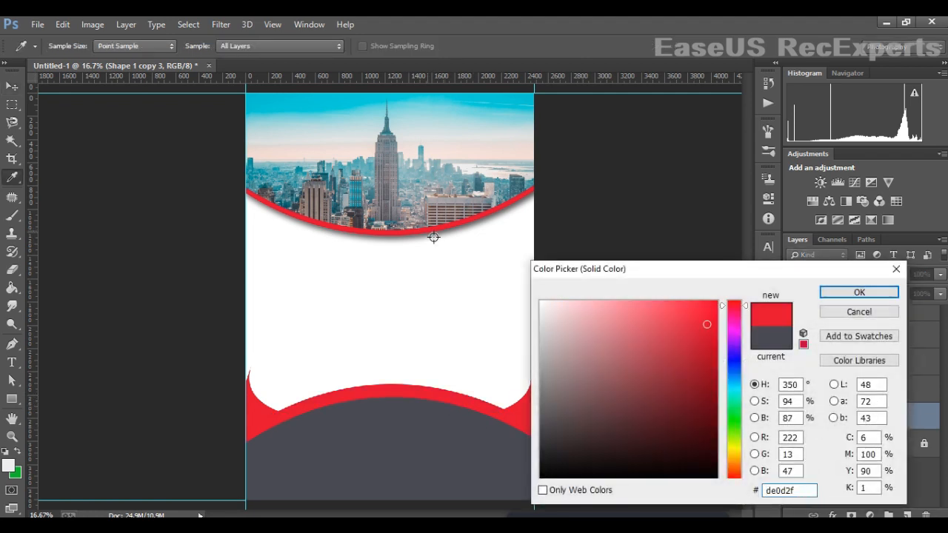
pyautogui.click(857, 292)
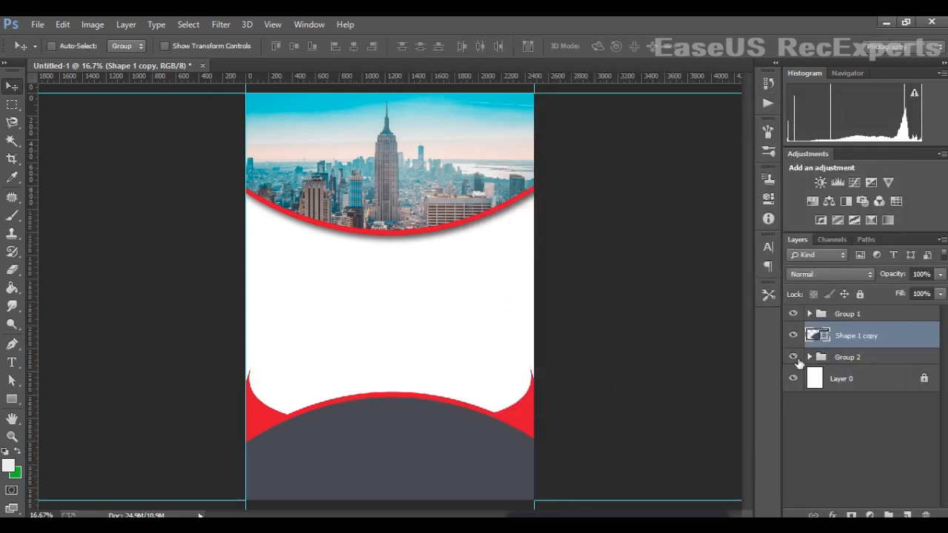
# Hide Group 2 and duplicate the grey footer shape slightly higher on the page.
pyautogui.click(794, 357)
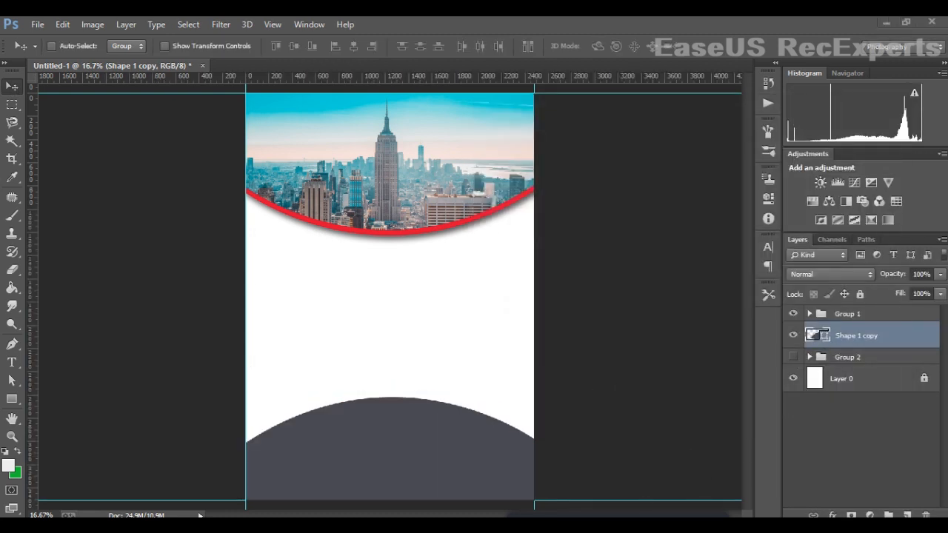
pyautogui.keyDown('alt'); pyautogui.moveTo(406, 481); pyautogui.dragTo(407, 470); pyautogui.keyUp('alt')
pyautogui.click(797, 338)
pyautogui.click(796, 339)
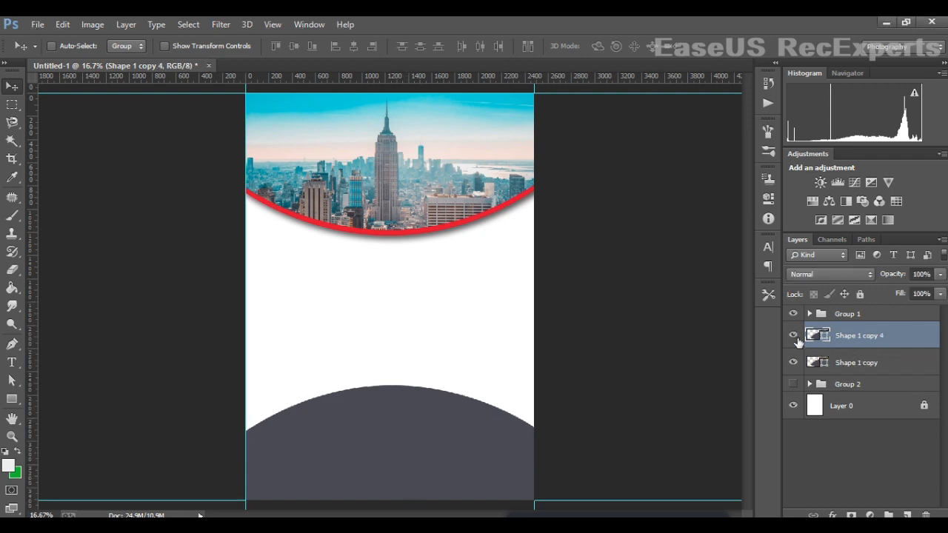
# Fill the lower Shape 1 copy with the header's red, and shift the grey Shape 1 copy 4 to leave a thin red rim above it.
pyautogui.click(833, 366)
pyautogui.doubleClick(830, 364)
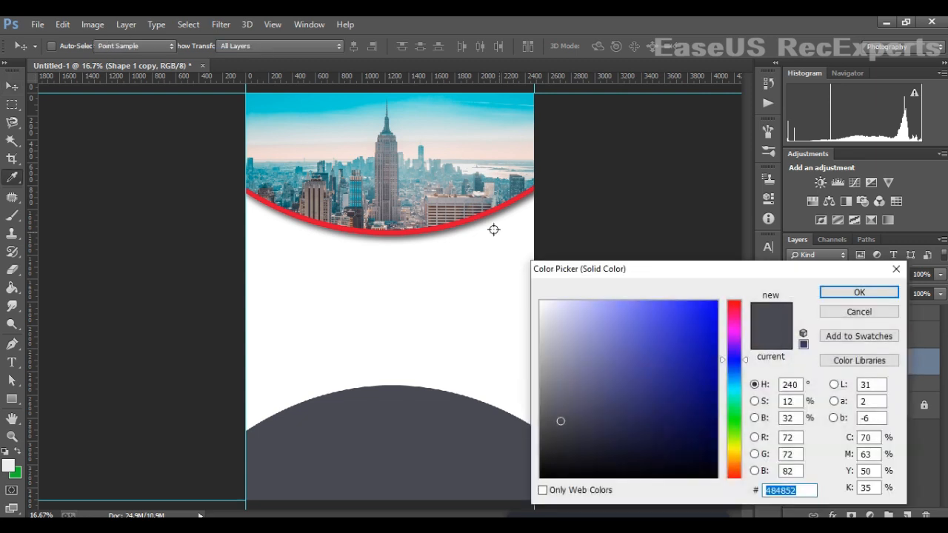
pyautogui.click(486, 223)
pyautogui.click(859, 293)
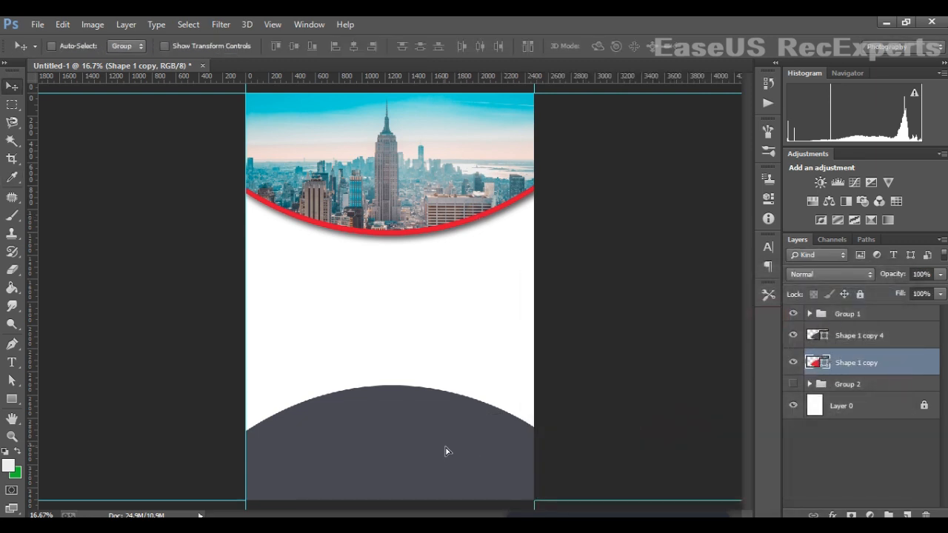
pyautogui.click(851, 344)
pyautogui.moveTo(415, 453); pyautogui.dragTo(405, 434)
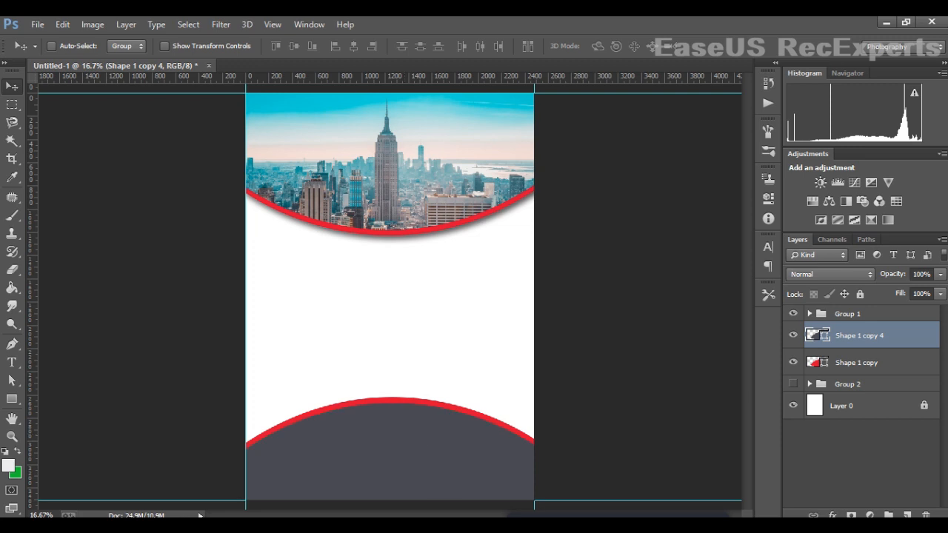
# Group the grey Shape 1 copy 4 and red Shape 1 copy layers, and check the group by toggling its visibility.
pyautogui.click(855, 363)
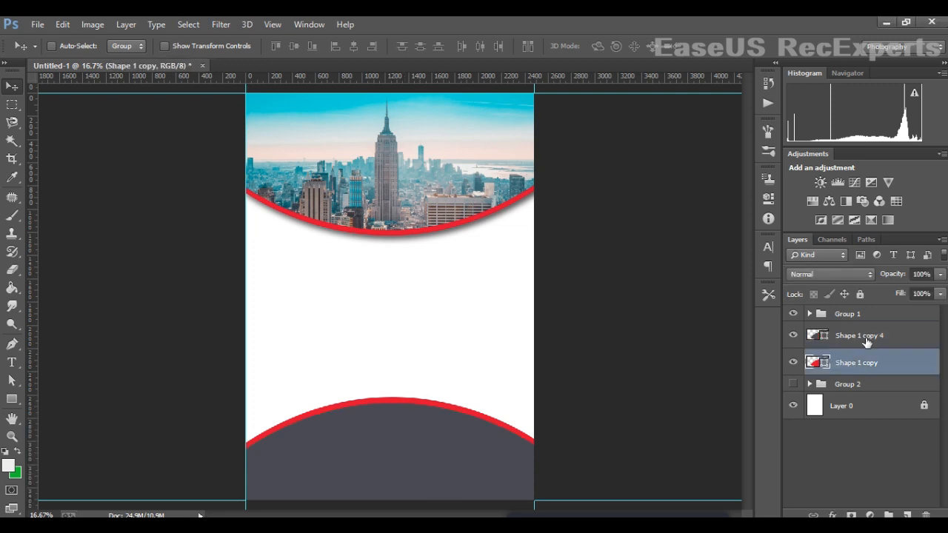
pyautogui.keyDown('ctrl'); pyautogui.click(866, 338); pyautogui.keyUp('ctrl')
pyautogui.hotkey('ctrl', 'g')
pyautogui.click(796, 333)
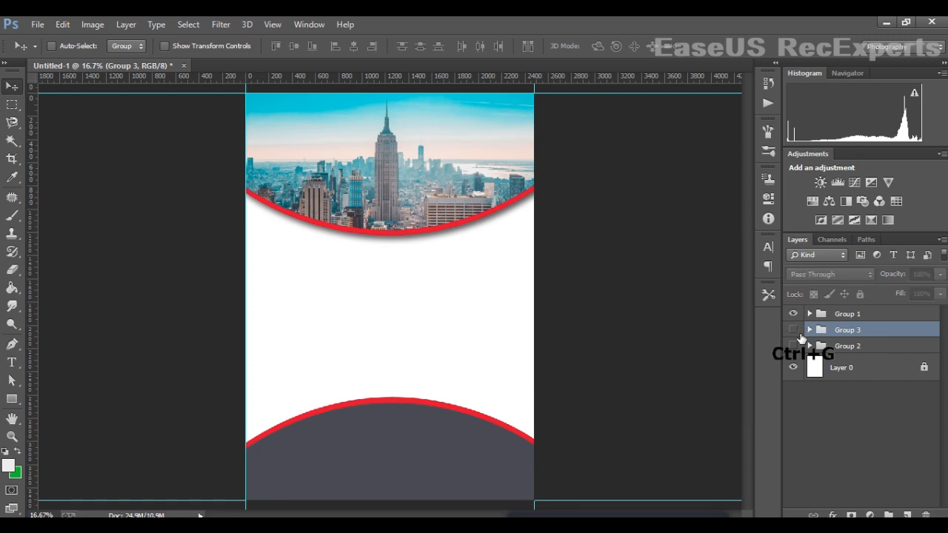
pyautogui.click(797, 333)
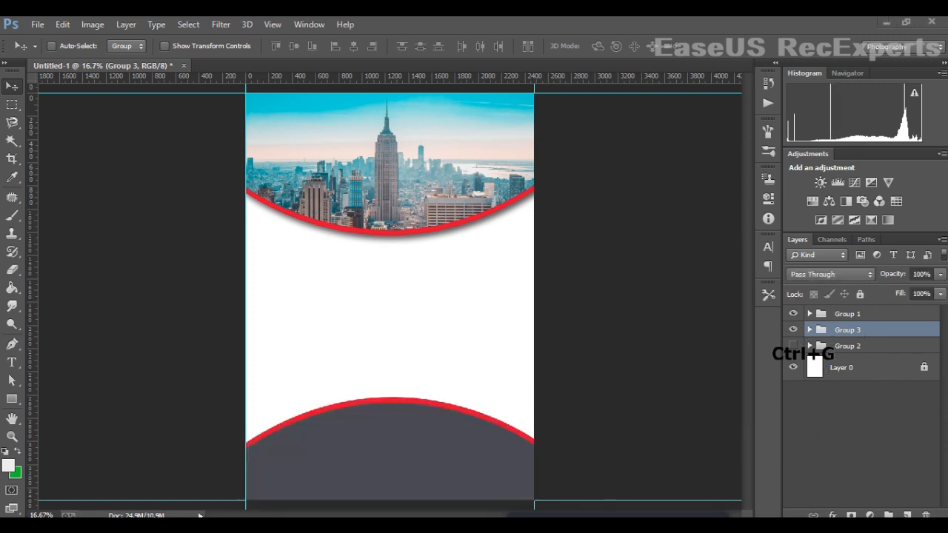
# Duplicate the grey footer shape in Group 3, shift the copy slightly upward and stack it below the red Shape 1 copy.
pyautogui.click(809, 330)
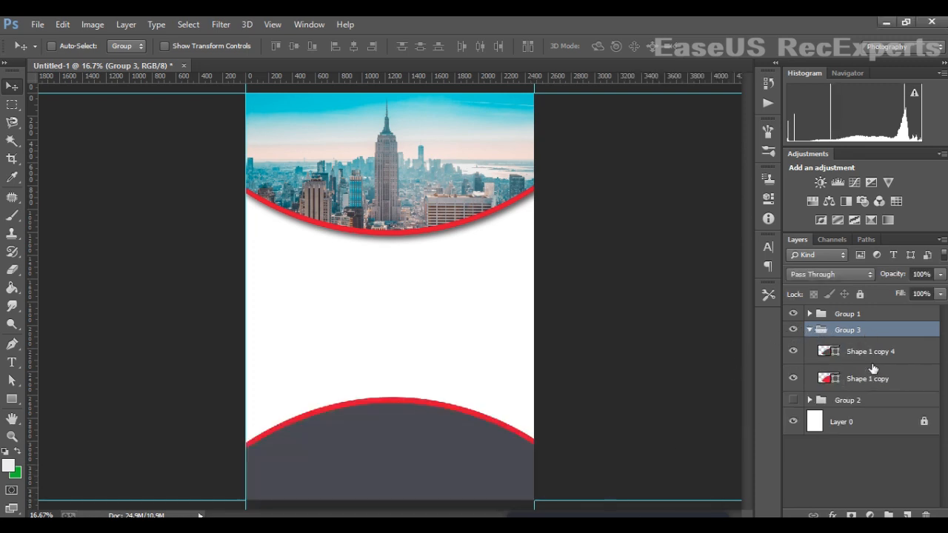
pyautogui.click(873, 366)
pyautogui.press('alt')
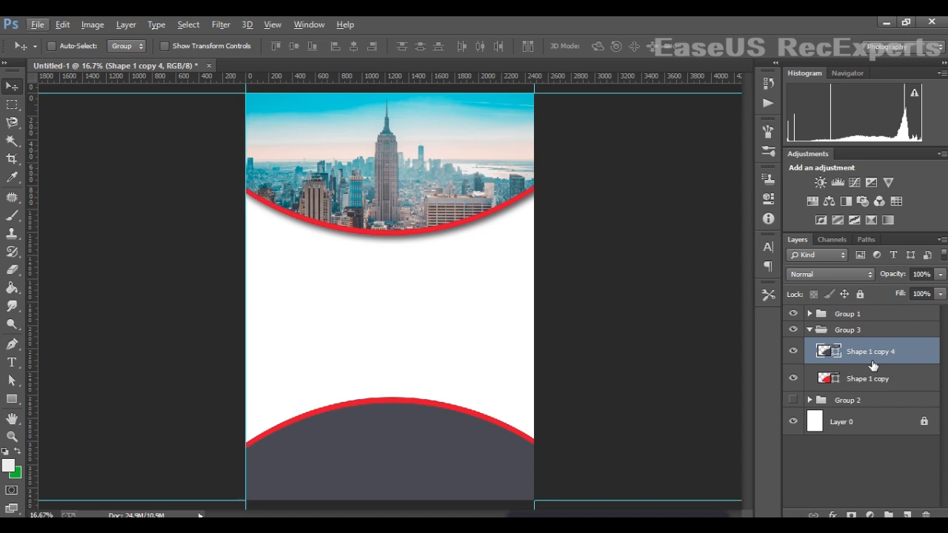
pyautogui.hotkey('ctrl', 'j')
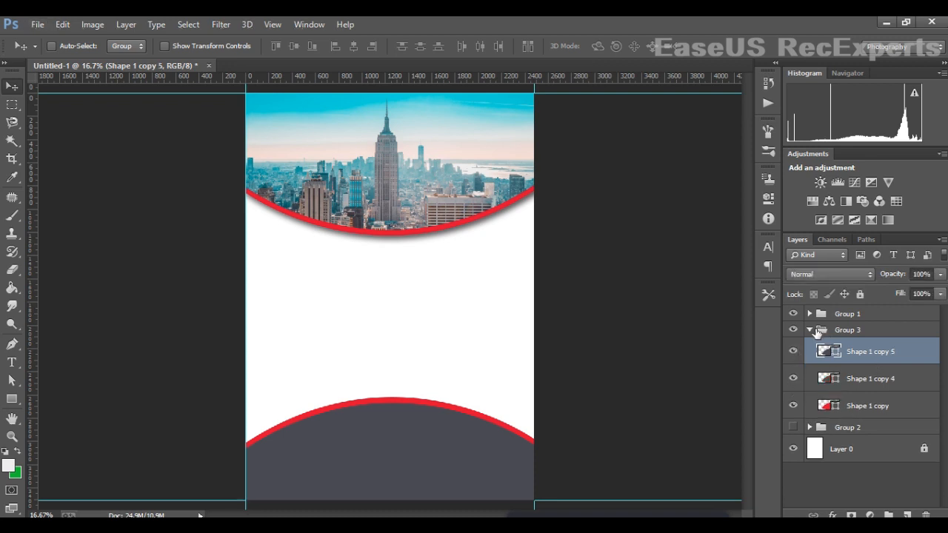
pyautogui.moveTo(421, 467); pyautogui.dragTo(440, 450)
pyautogui.moveTo(871, 351); pyautogui.dragTo(893, 425)
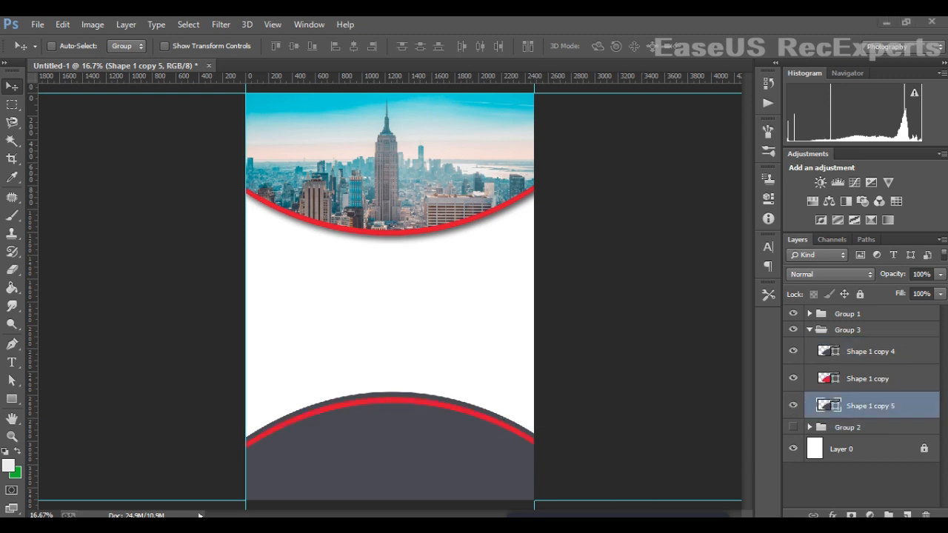
# Fill the Shape 1 copy 5 layer with black (000000).
pyautogui.doubleClick(843, 407)
pyautogui.moveTo(625, 451); pyautogui.dragTo(540, 489)
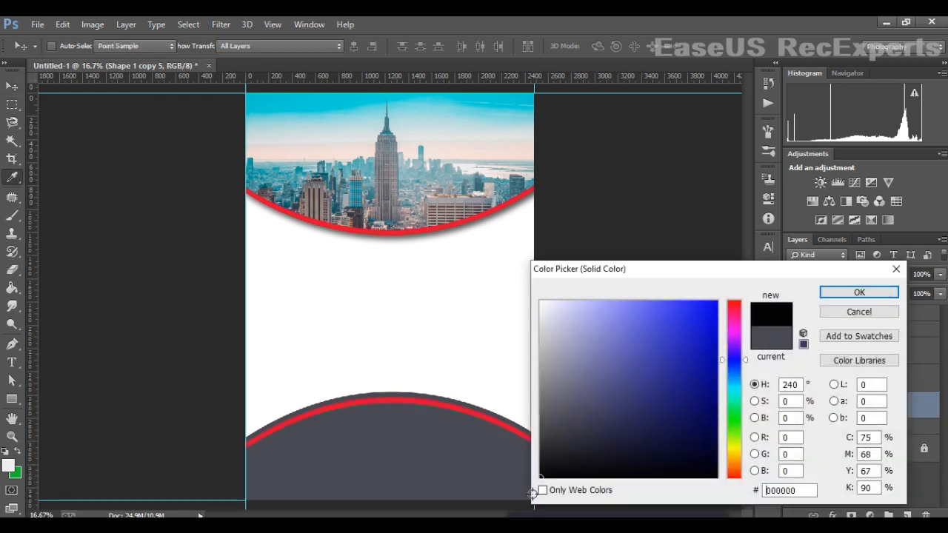
pyautogui.click(859, 293)
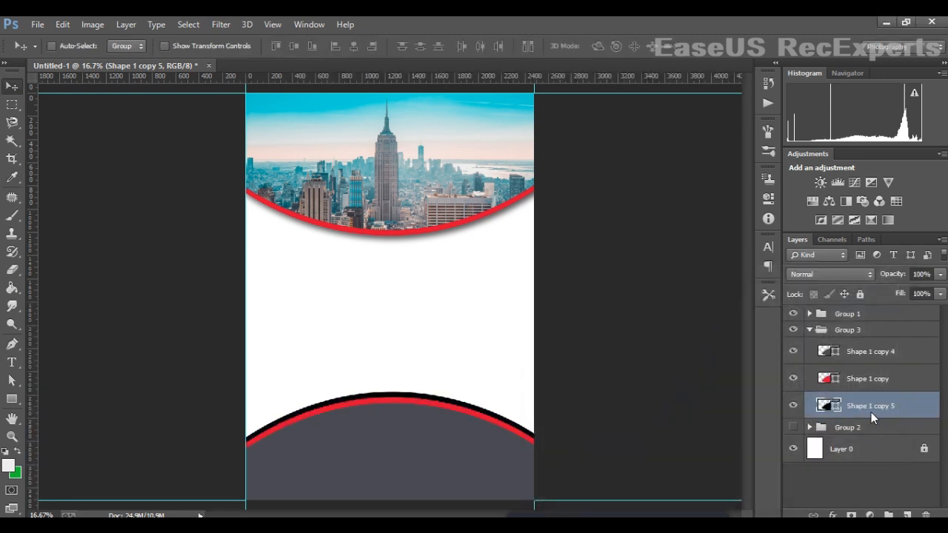
# Rasterize the black Shape 1 copy 5 layer and apply a Box Blur to soften it into a footer shadow.
pyautogui.click(247, 24)
pyautogui.moveTo(220, 25)
pyautogui.moveTo(385, 191)
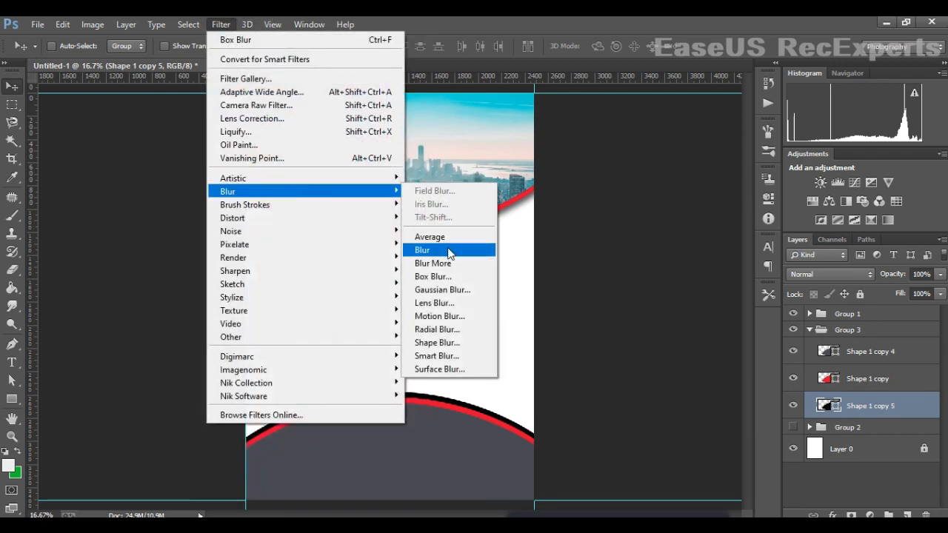
pyautogui.click(455, 275)
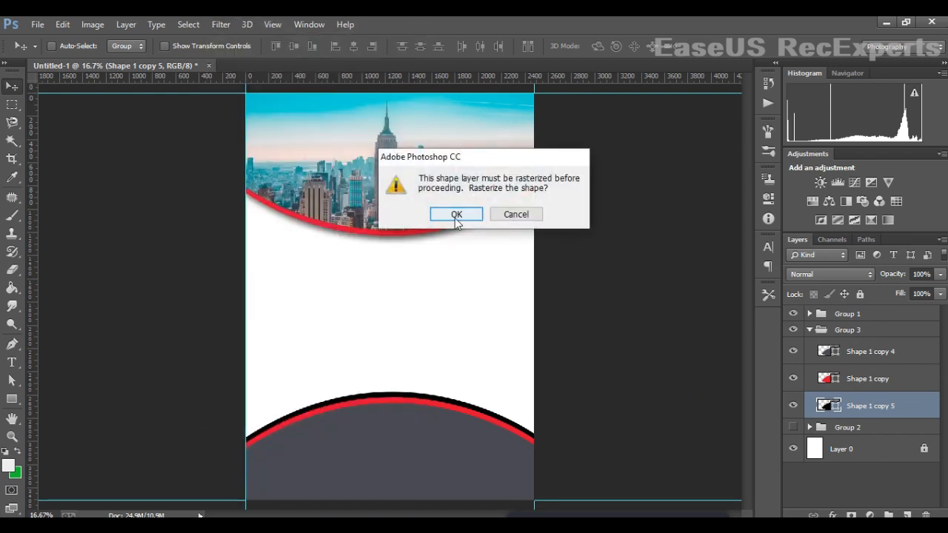
pyautogui.click(454, 216)
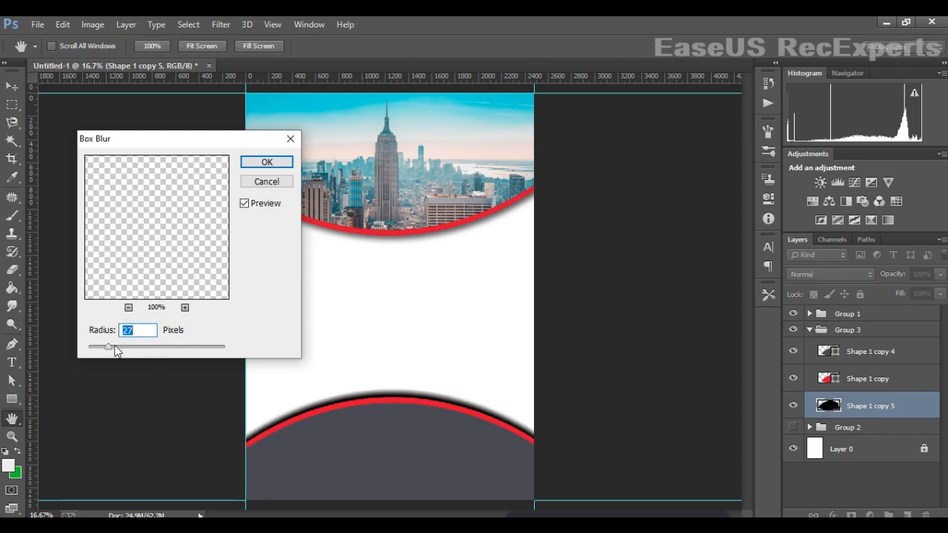
pyautogui.moveTo(115, 348); pyautogui.dragTo(130, 348)
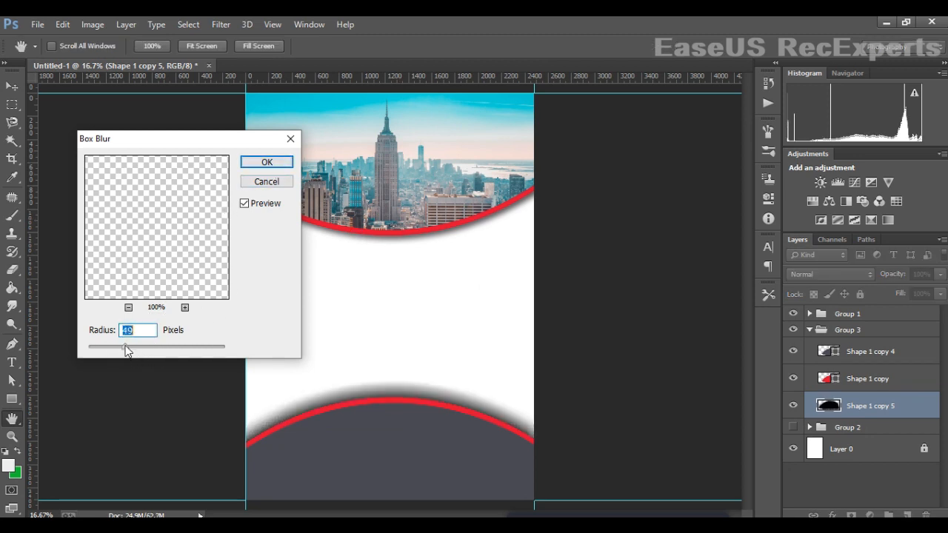
pyautogui.moveTo(125, 346); pyautogui.dragTo(130, 344)
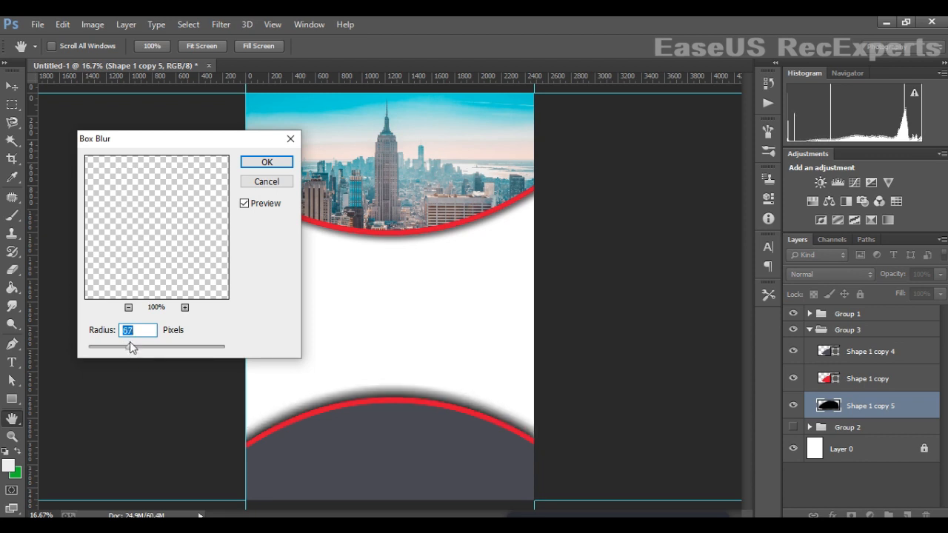
pyautogui.press('Return')
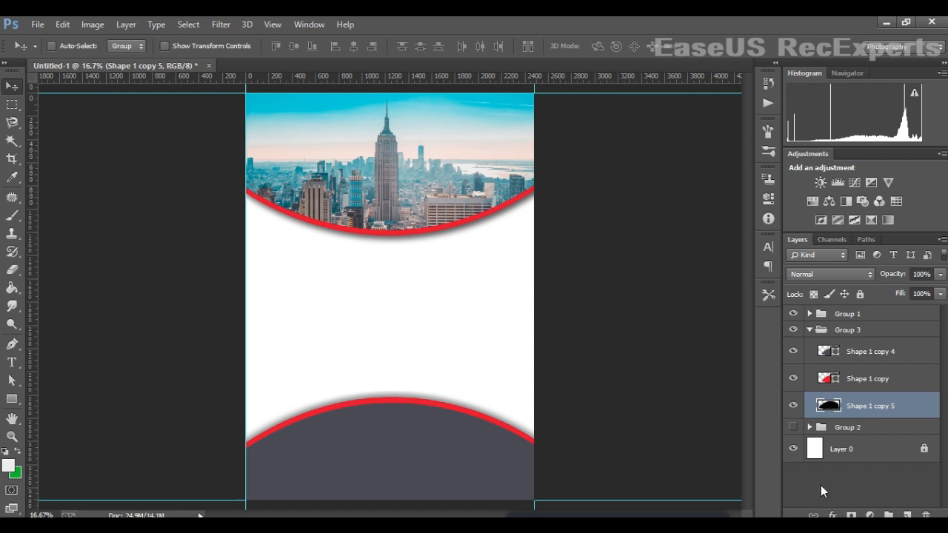
pyautogui.hotkey('ctrl', 'z')
pyautogui.hotkey('ctrl', 'z')
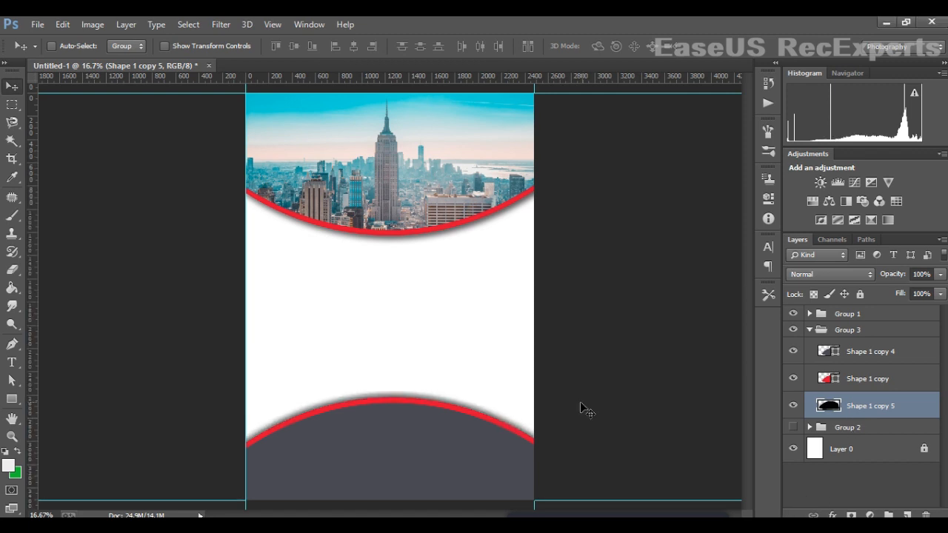
# Collapse Group 3 and check the finished footer by toggling the group's visibility.
pyautogui.click(811, 314)
pyautogui.click(811, 314)
pyautogui.click(811, 330)
pyautogui.click(794, 330)
pyautogui.click(794, 330)
pyautogui.click(794, 330)
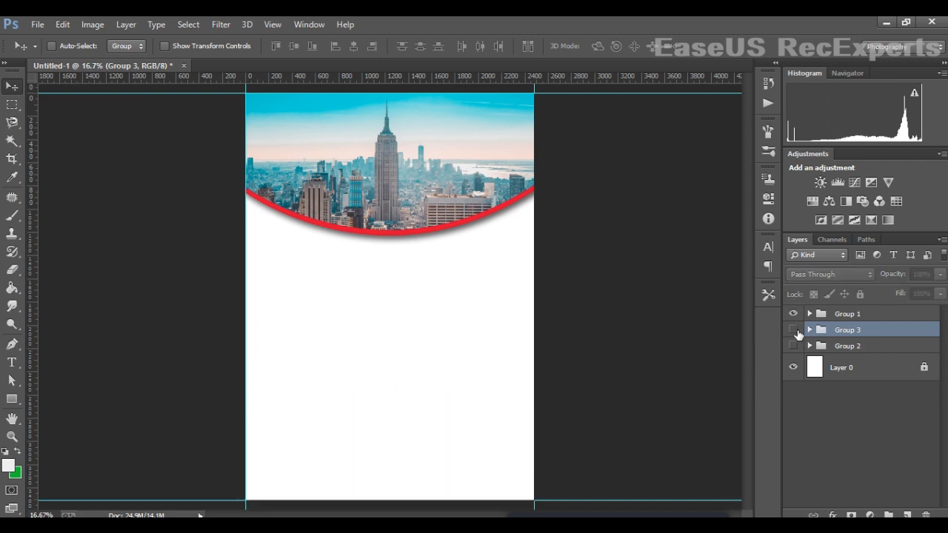
pyautogui.click(795, 331)
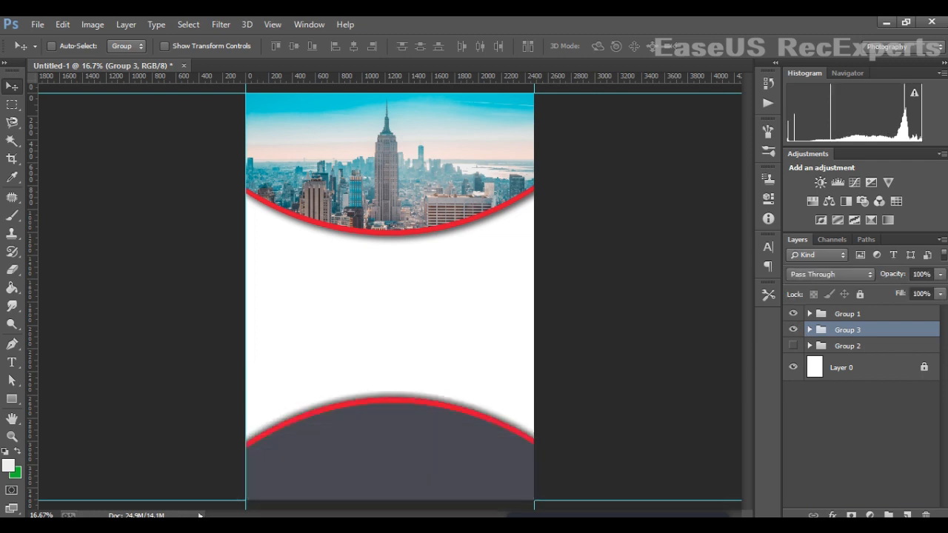
# Show Group 2 and place a vertically flipped copy of it beneath the curved skyline header.
pyautogui.click(848, 345)
pyautogui.click(793, 346)
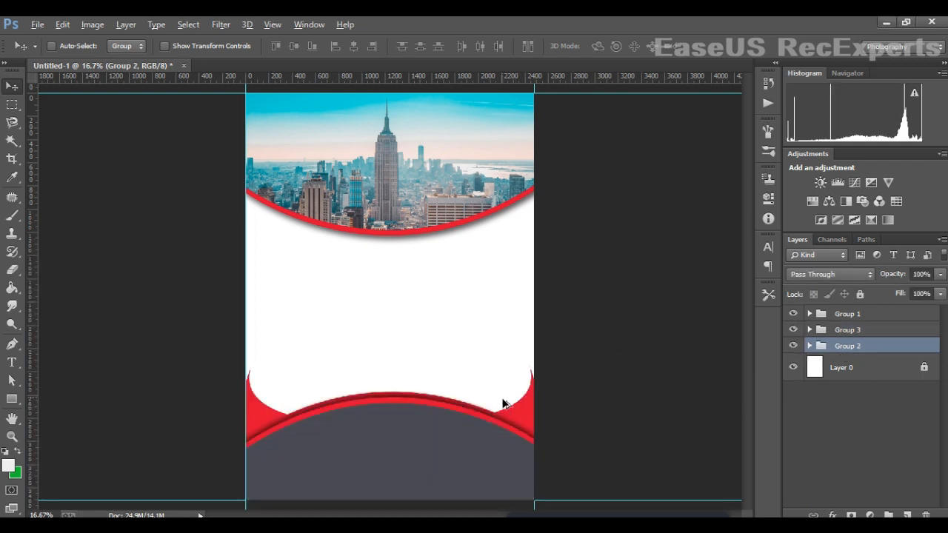
pyautogui.moveTo(503, 403); pyautogui.dragTo(510, 311)
pyautogui.hotkey('ctrl', 't')
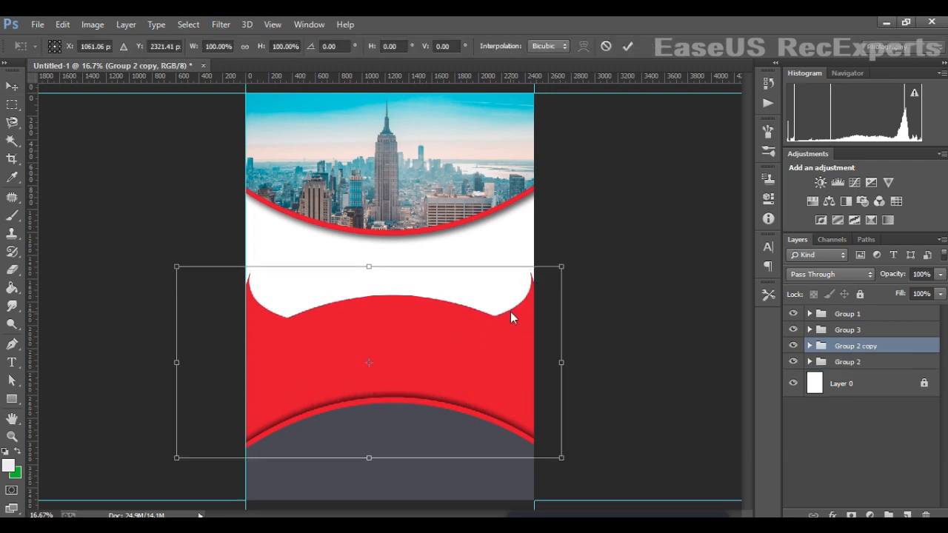
pyautogui.rightClick(511, 312)
pyautogui.click(523, 303)
pyautogui.moveTo(511, 345); pyautogui.dragTo(463, 215)
pyautogui.press('Return')
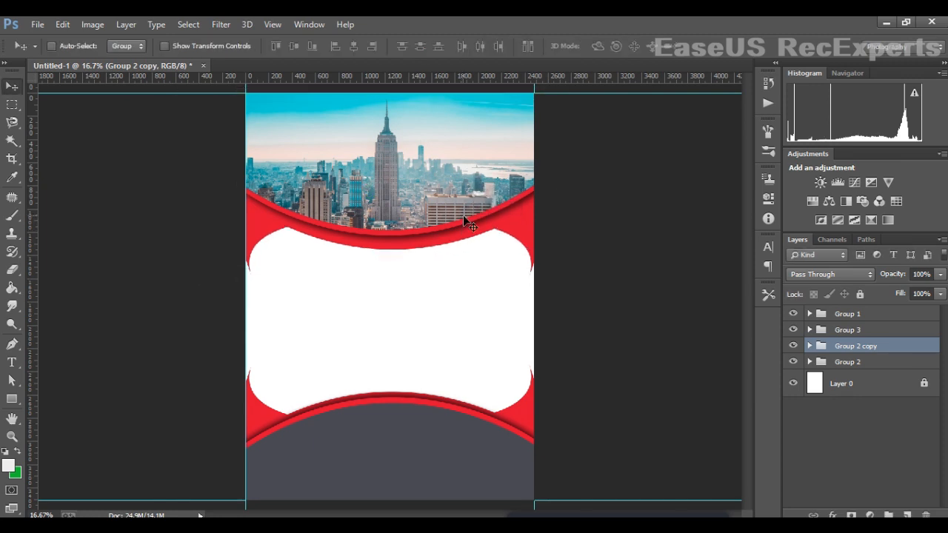
# Fine-tune the vertical position of Group 2 copy so a narrow red band shows below the header rim.
pyautogui.hotkey('shift', 'Up')
pyautogui.hotkey('shift', 'Up')
pyautogui.hotkey('shift', 'Up')
pyautogui.hotkey('shift', 'Up')
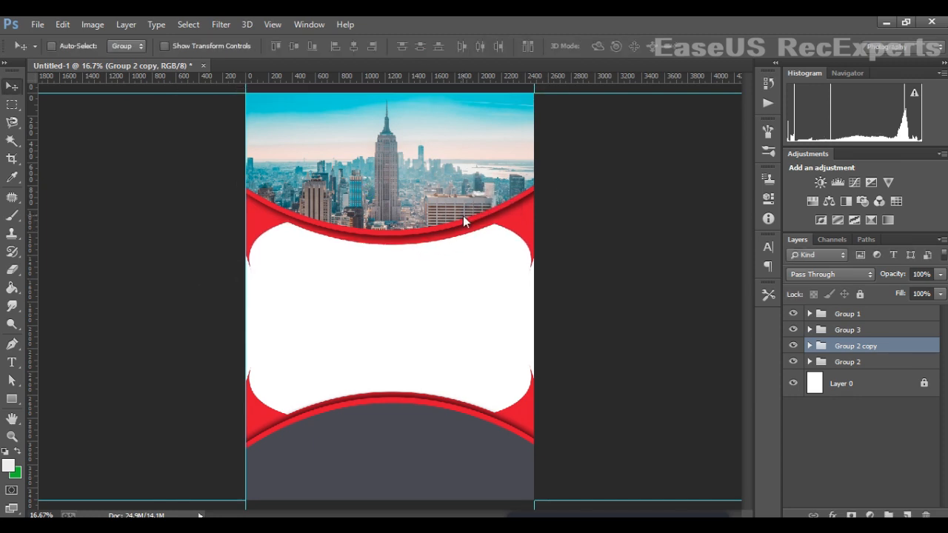
pyautogui.hotkey('shift', 'Up')
pyautogui.hotkey('ctrl', 't')
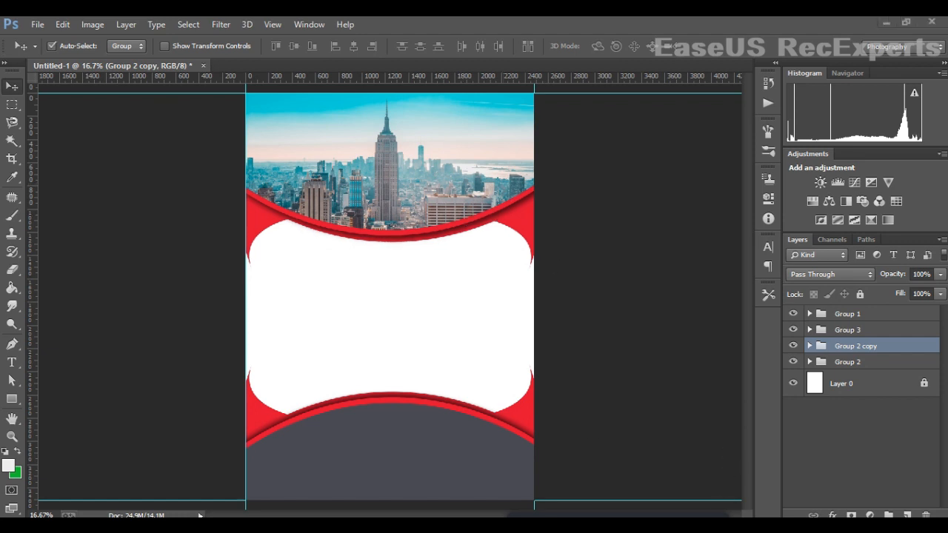
pyautogui.hotkey('shift', 'Down')
pyautogui.hotkey('shift', 'Down')
pyautogui.hotkey('shift', 'Down')
pyautogui.hotkey('shift', 'Down')
pyautogui.hotkey('shift', 'Down')
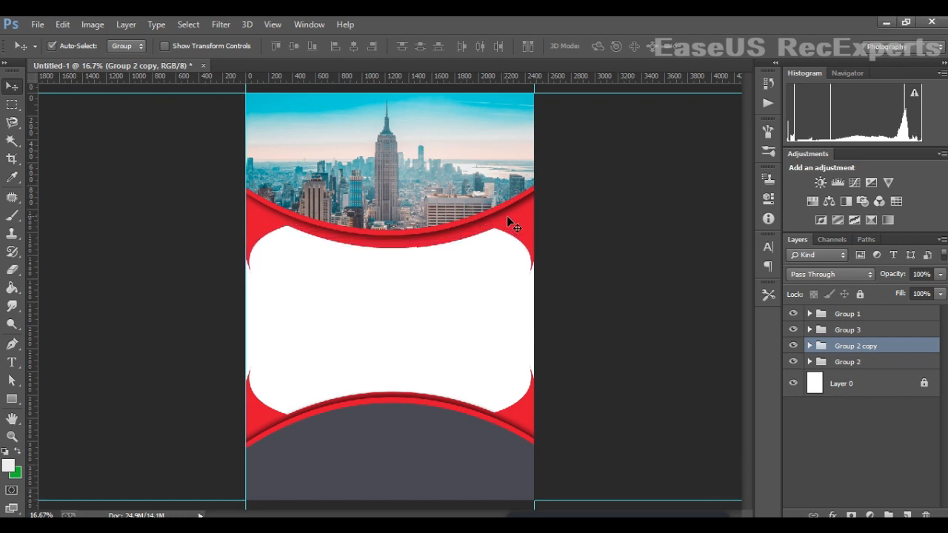
# Nudge Group 2 slightly upward to widen the red band above the grey footer.
pyautogui.click(816, 362)
pyautogui.hotkey('shift', 'Up')
pyautogui.hotkey('shift', 'Up')
pyautogui.hotkey('shift', 'Up')
pyautogui.hotkey('shift', 'Up')
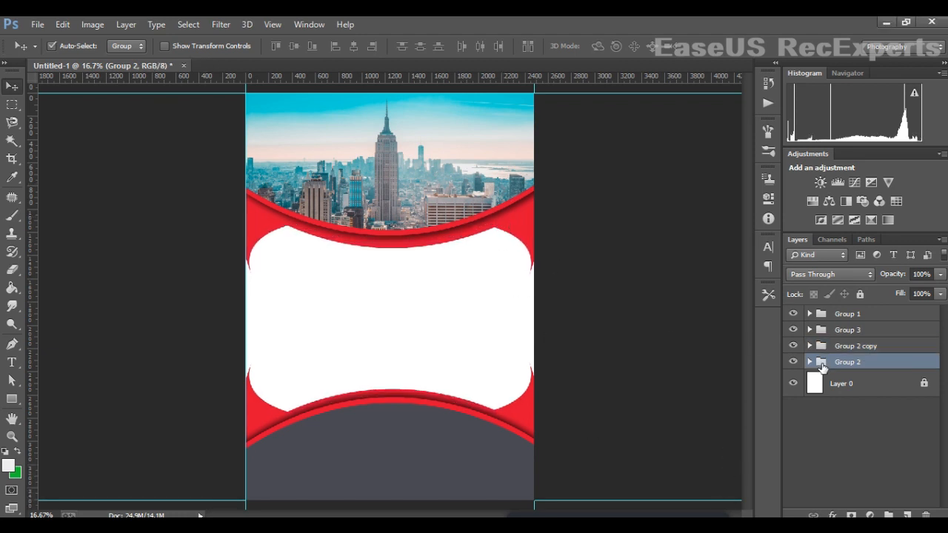
pyautogui.hotkey('shift', 'Up')
pyautogui.hotkey('shift', 'Up')
pyautogui.hotkey('shift', 'Up')
pyautogui.hotkey('shift', 'Up')
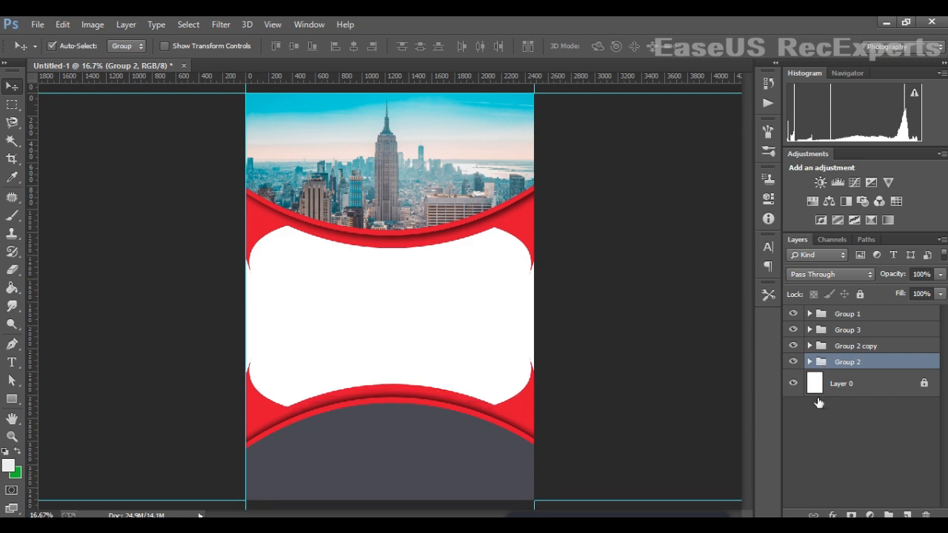
# Turn the white Layer 0 background light grey with a layer effect.
pyautogui.click(841, 383)
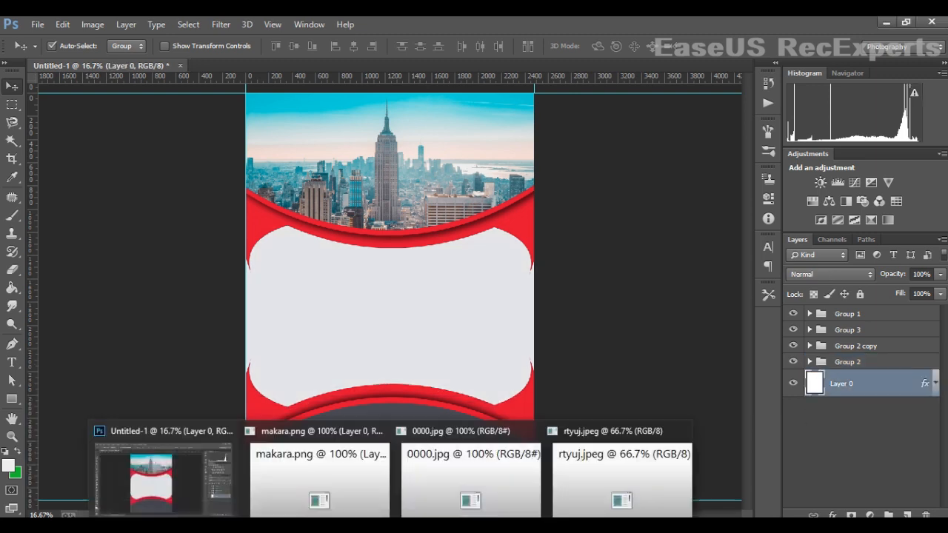
# Close the open 0000.jpg and rtyuj.jpeg image windows.
pyautogui.click(500, 484)
pyautogui.click(571, 252)
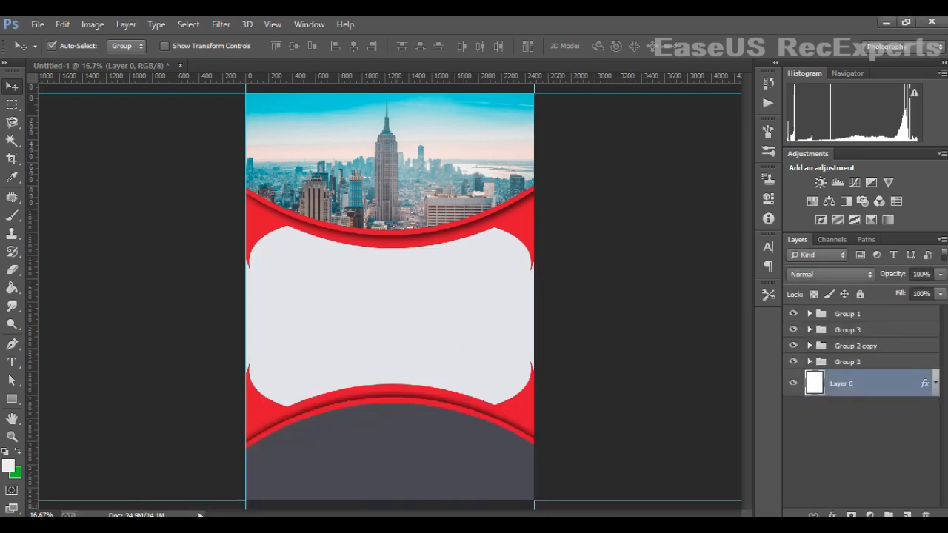
pyautogui.click(524, 476)
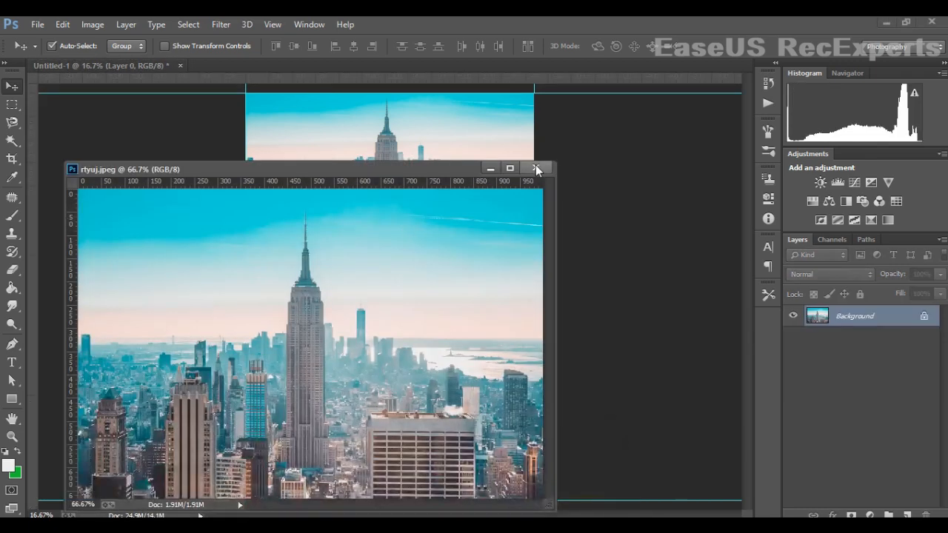
pyautogui.click(536, 168)
# Copy the red goat emblem from makara.png into the flyer and move its layer to the top of the stack.
pyautogui.moveTo(437, 527)
pyautogui.click(445, 493)
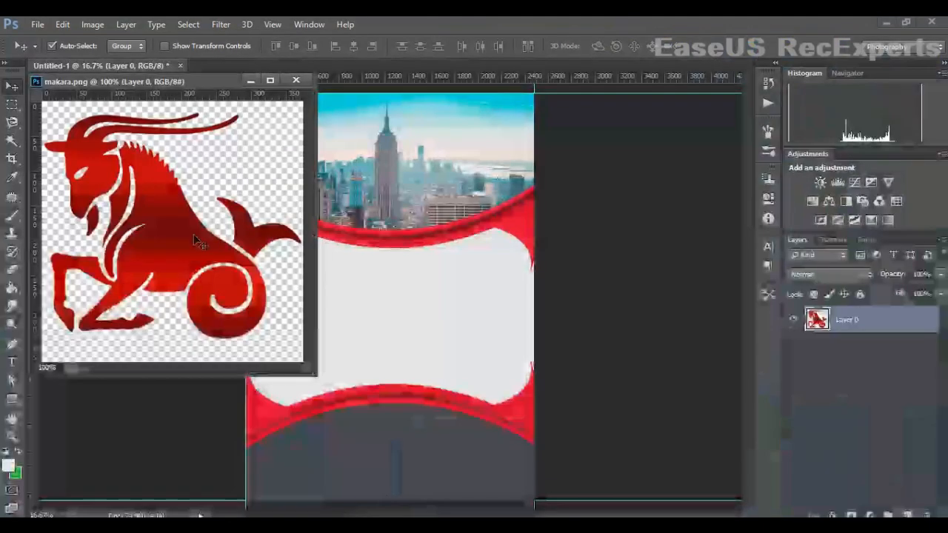
pyautogui.moveTo(201, 252); pyautogui.dragTo(392, 311)
pyautogui.click(251, 79)
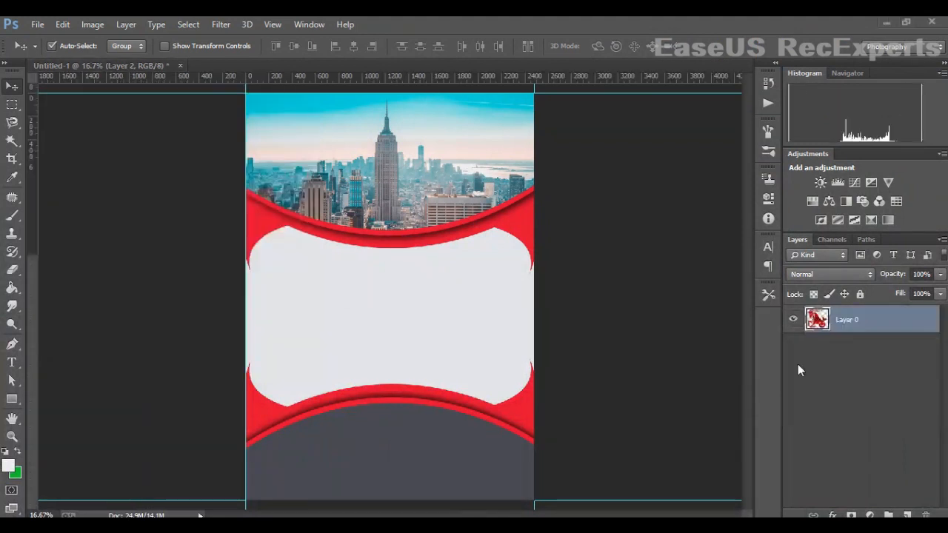
pyautogui.moveTo(838, 391); pyautogui.dragTo(848, 314)
# Apply a Color Overlay to the goat emblem on Layer 2, using the light grey sampled from the flyer background (e3e5e8).
pyautogui.rightClick(846, 326)
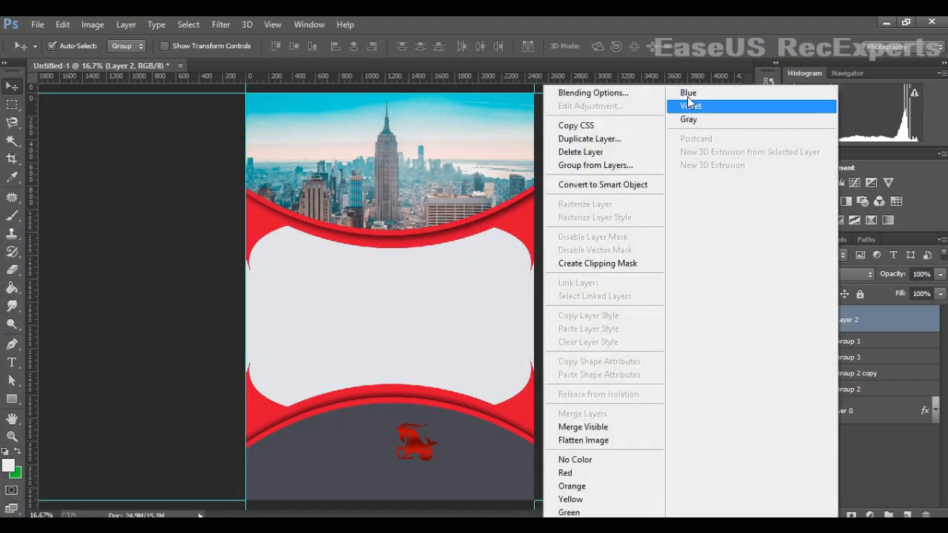
pyautogui.click(607, 92)
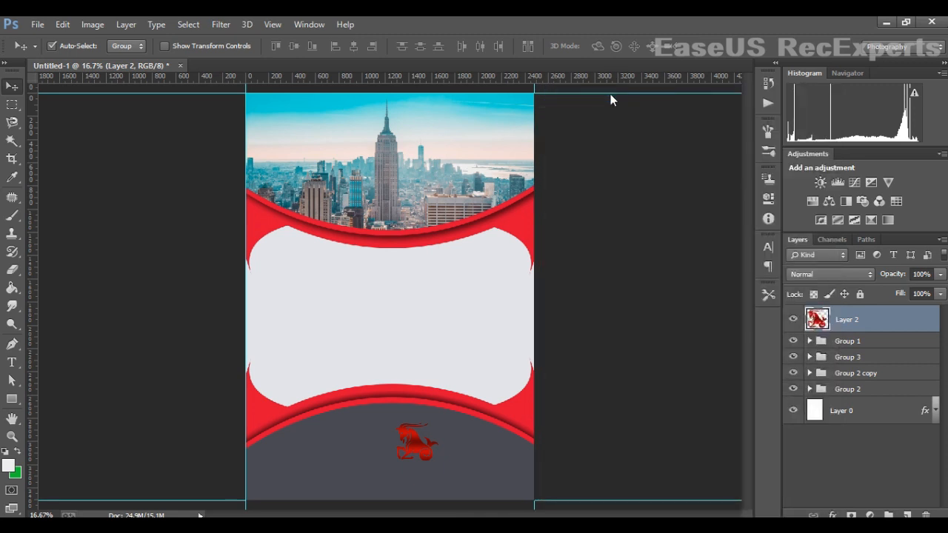
pyautogui.click(539, 271)
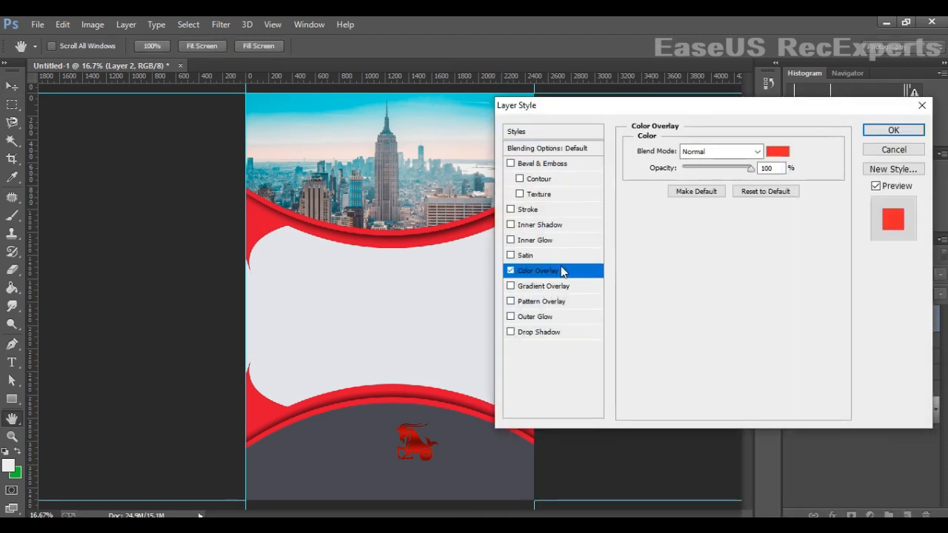
pyautogui.click(778, 151)
pyautogui.click(459, 115)
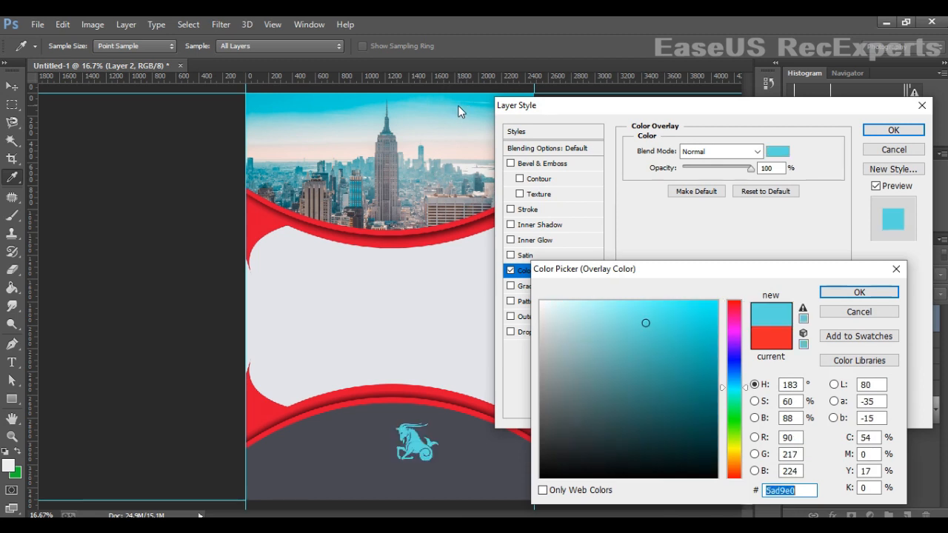
pyautogui.click(434, 161)
pyautogui.click(417, 246)
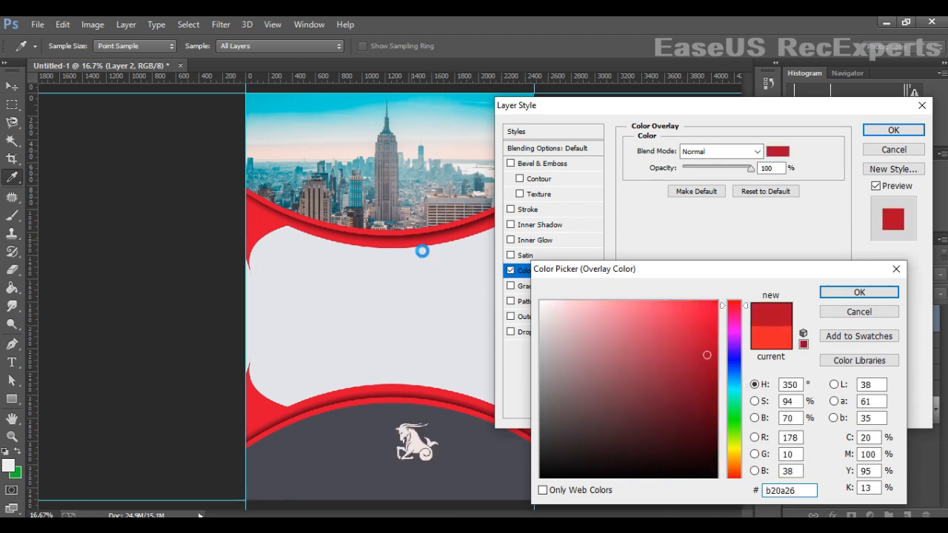
pyautogui.moveTo(720, 327)
pyautogui.mouseDown()
pyautogui.moveTo(511, 317)
pyautogui.moveTo(522, 314)
pyautogui.mouseUp()
pyautogui.click(462, 296)
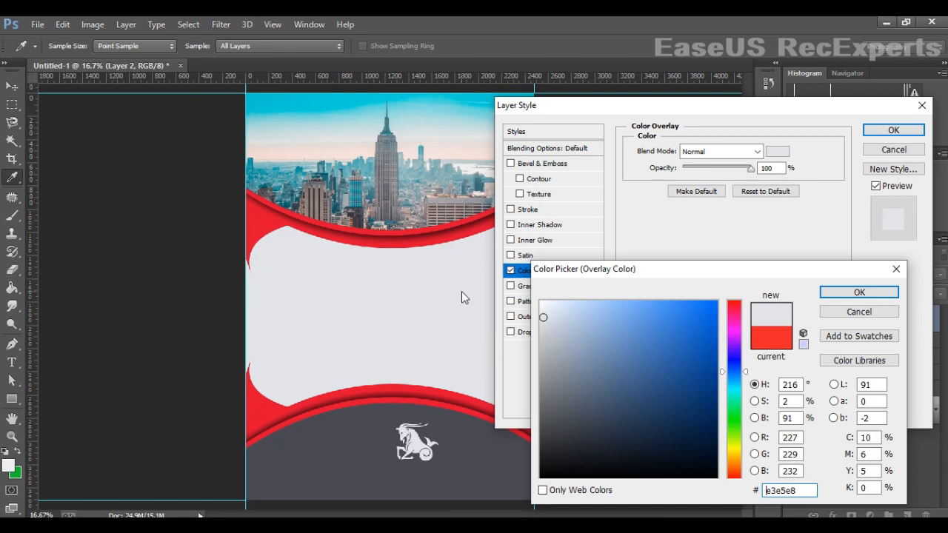
pyautogui.click(844, 296)
# Add a drop shadow with a 32 px distance and a small blur size to the goat emblem.
pyautogui.click(539, 334)
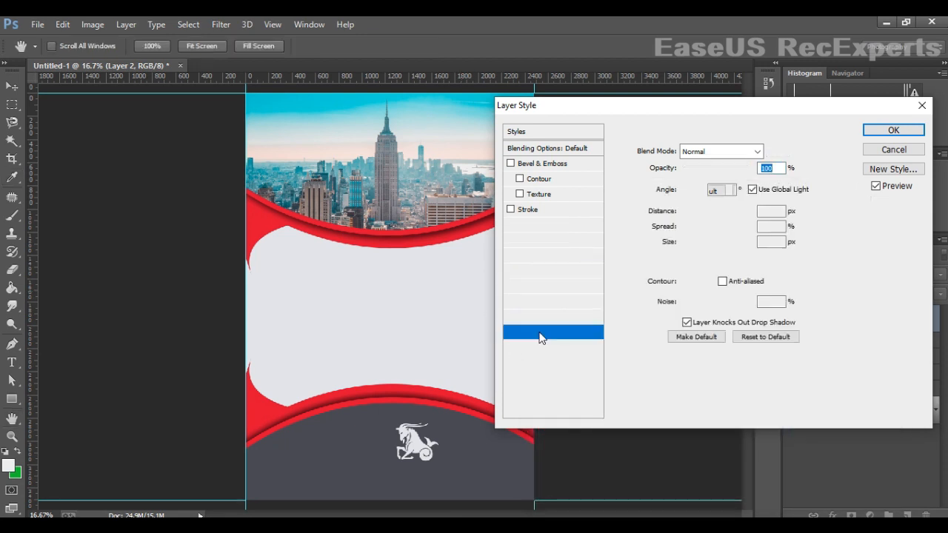
pyautogui.moveTo(686, 213)
pyautogui.mouseDown()
pyautogui.moveTo(718, 216)
pyautogui.moveTo(704, 212)
pyautogui.mouseUp()
pyautogui.moveTo(686, 242); pyautogui.dragTo(690, 241)
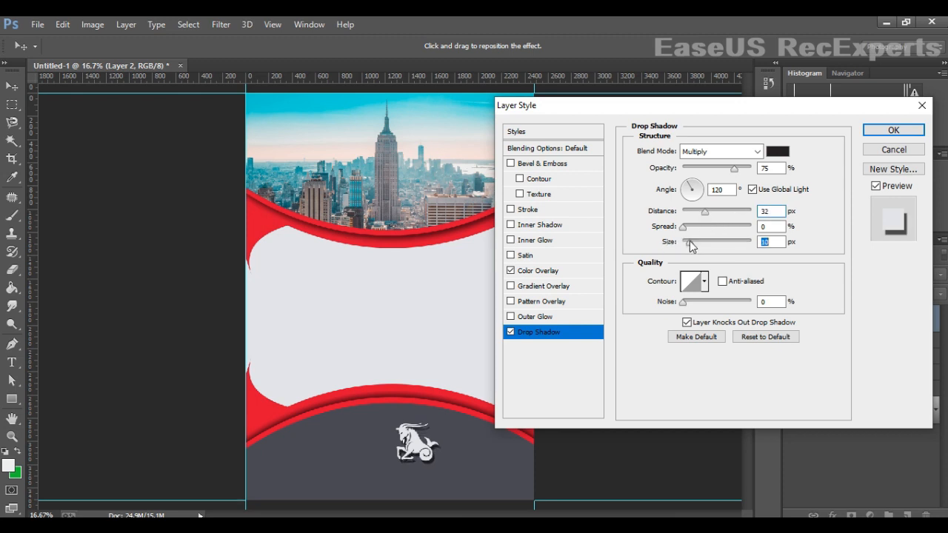
pyautogui.click(889, 131)
# Scale down the goat emblem and place it over the skyline photo, just left of the tall tower.
pyautogui.click(415, 446)
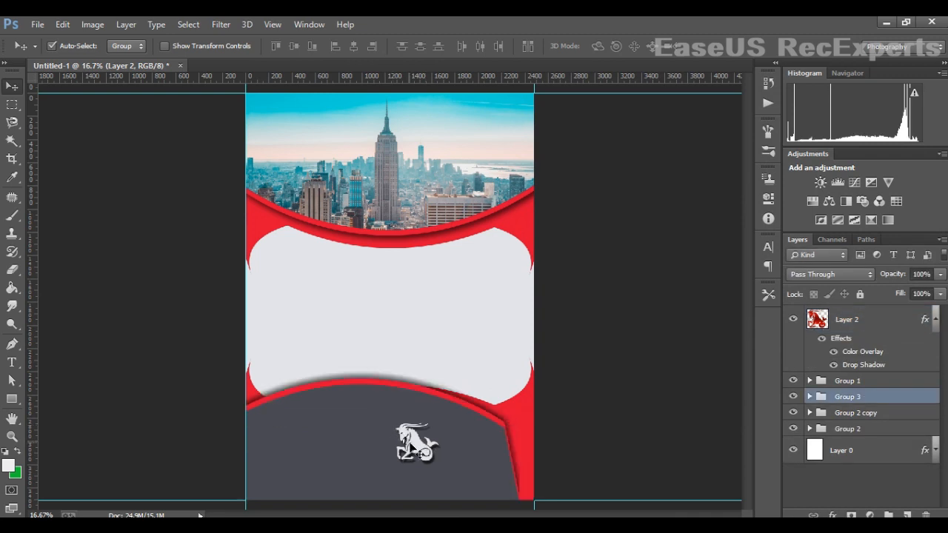
pyautogui.hotkey('ctrl', 'z')
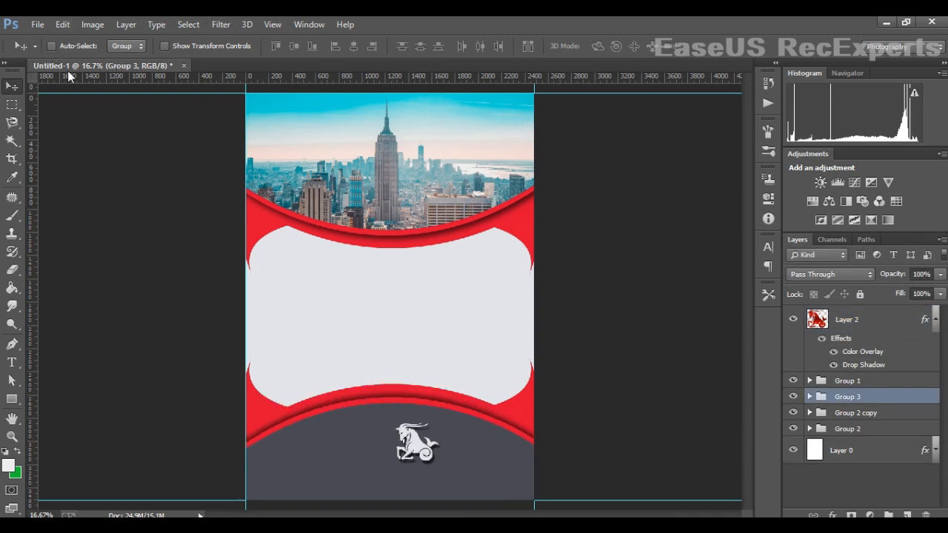
pyautogui.click(868, 348)
pyautogui.moveTo(392, 448); pyautogui.dragTo(323, 438)
pyautogui.hotkey('ctrl', 't')
pyautogui.press('Return')
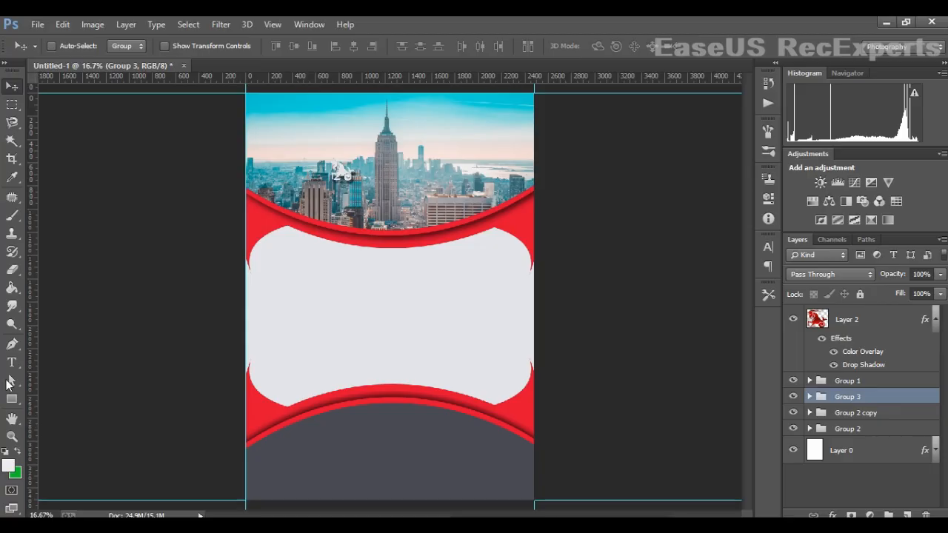
# Add the Verdana 36 pt text GRAPHIC DESIGNER in red (ff002a) on the grey footer and shift it slightly left.
pyautogui.click(11, 363)
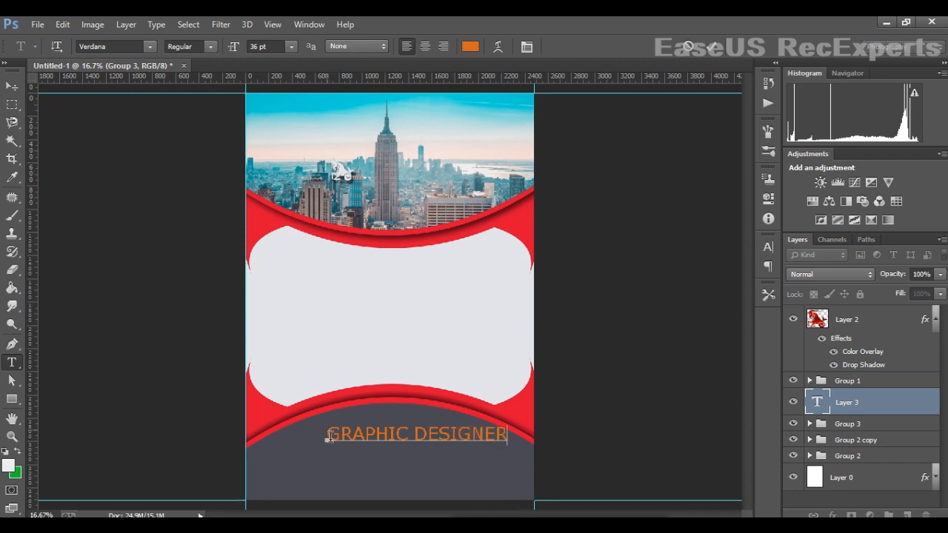
pyautogui.moveTo(328, 440); pyautogui.dragTo(518, 442)
pyautogui.click(478, 50)
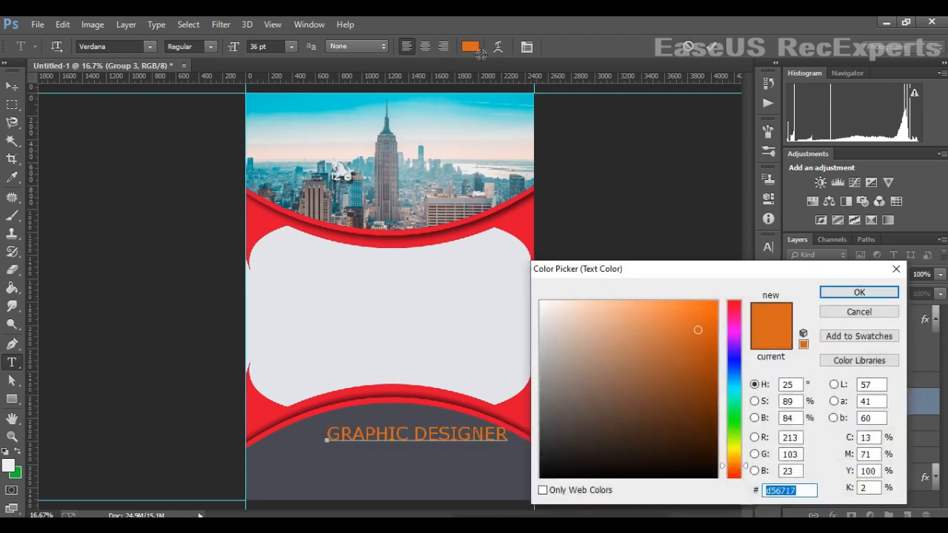
pyautogui.click(270, 222)
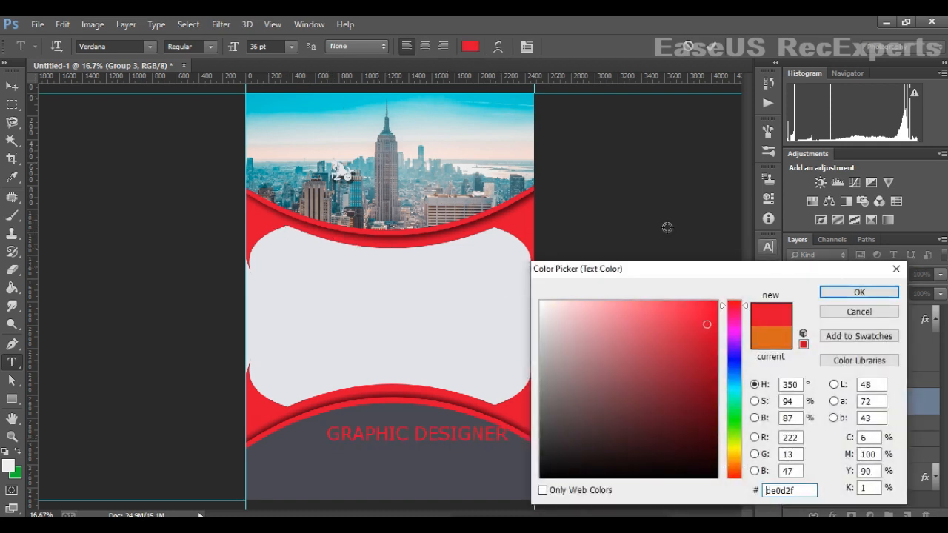
pyautogui.moveTo(707, 313)
pyautogui.mouseDown()
pyautogui.moveTo(647, 314)
pyautogui.moveTo(721, 294)
pyautogui.mouseUp()
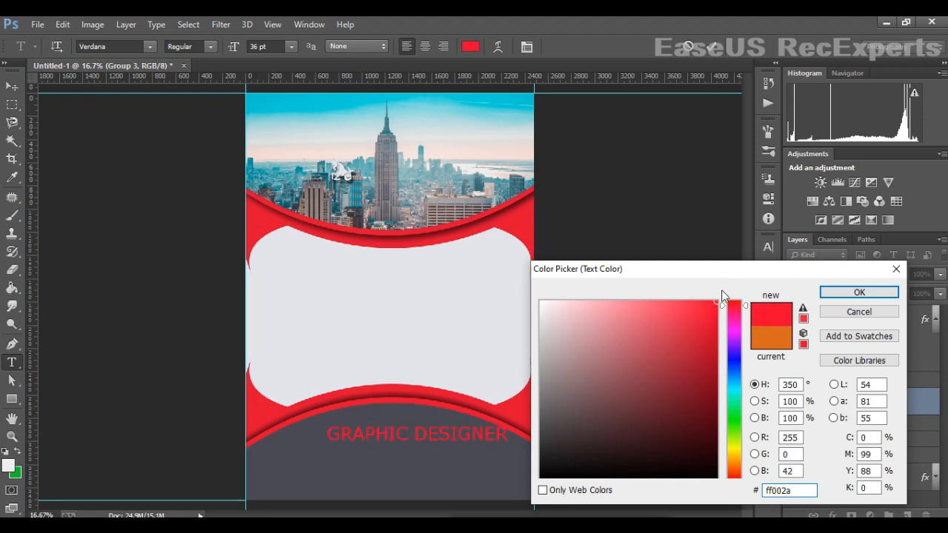
pyautogui.click(859, 292)
pyautogui.click(13, 88)
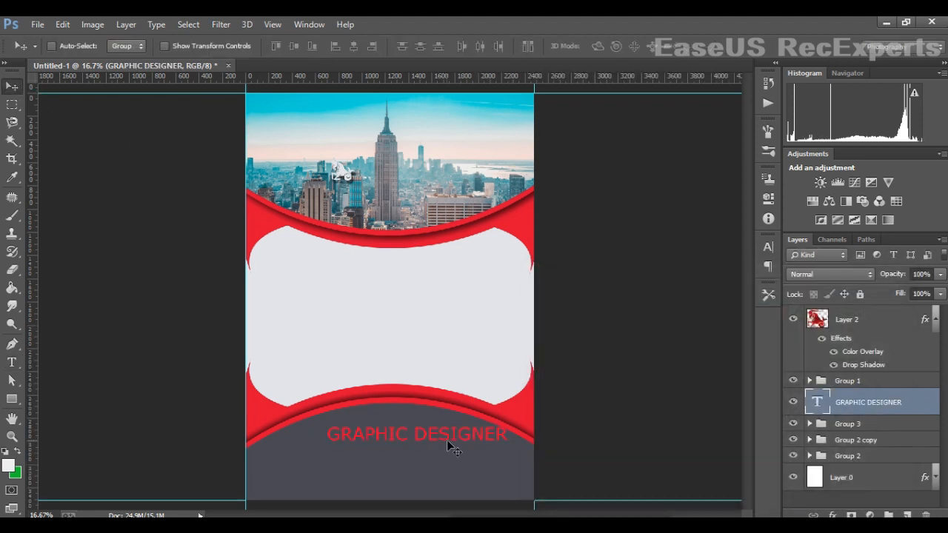
pyautogui.moveTo(447, 440); pyautogui.dragTo(427, 437)
# Recolour the GRAPHIC DESIGNER text with the light grey of the flyer background (e3e5e8).
pyautogui.click(11, 362)
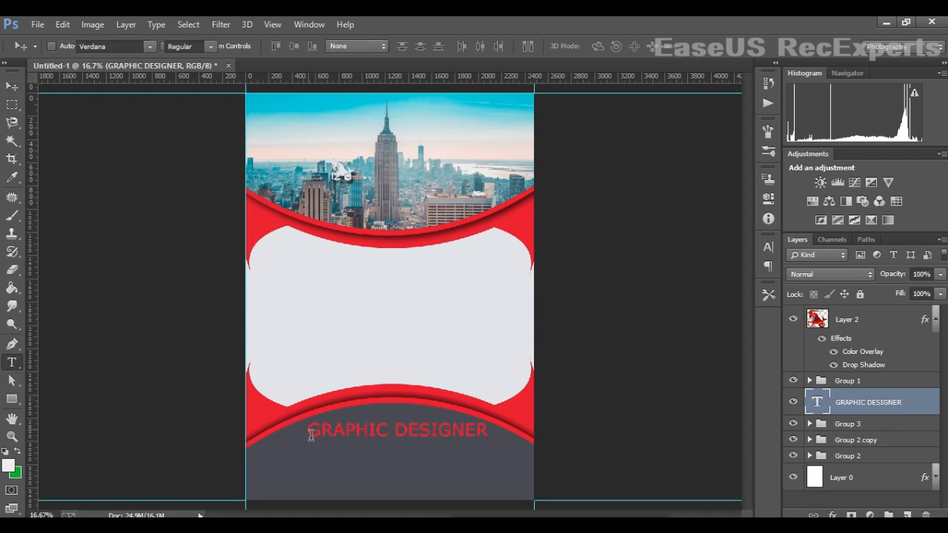
pyautogui.moveTo(309, 434); pyautogui.dragTo(494, 460)
pyautogui.click(470, 47)
pyautogui.click(423, 286)
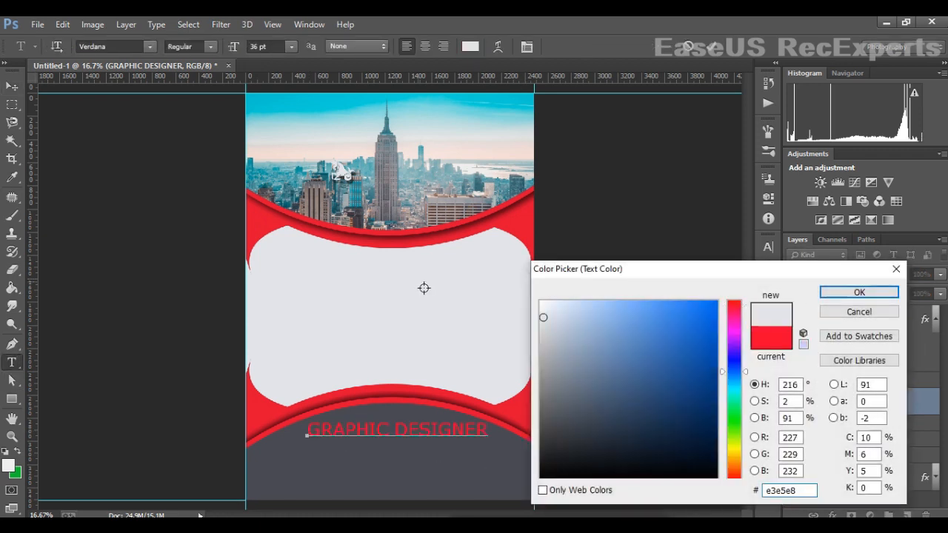
pyautogui.click(836, 296)
pyautogui.click(12, 87)
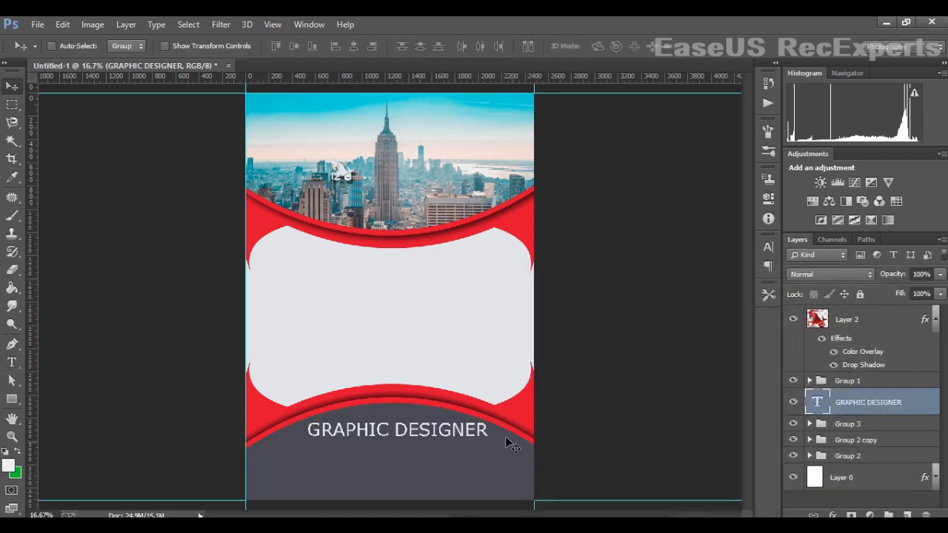
pyautogui.hotkey('ctrl', 't')
pyautogui.click(583, 46)
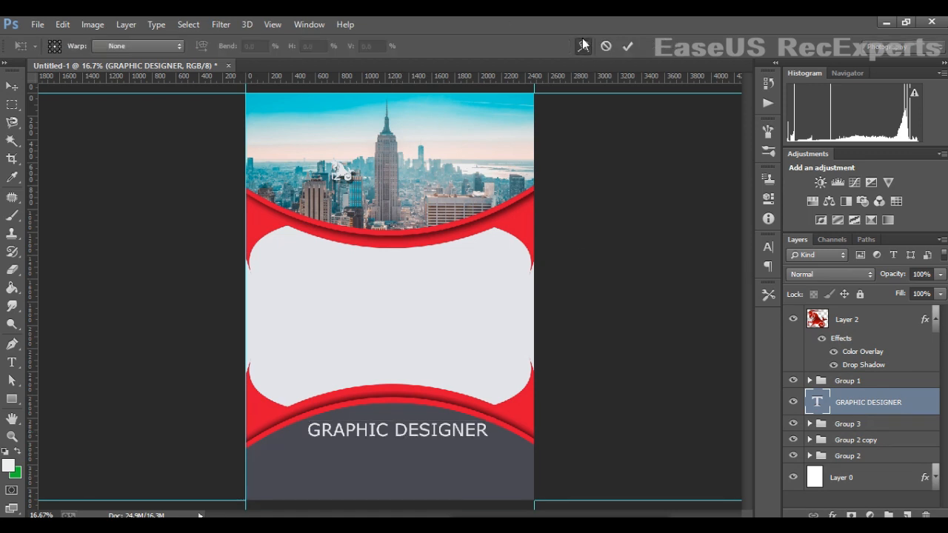
pyautogui.click(13, 87)
pyautogui.doubleClick(816, 402)
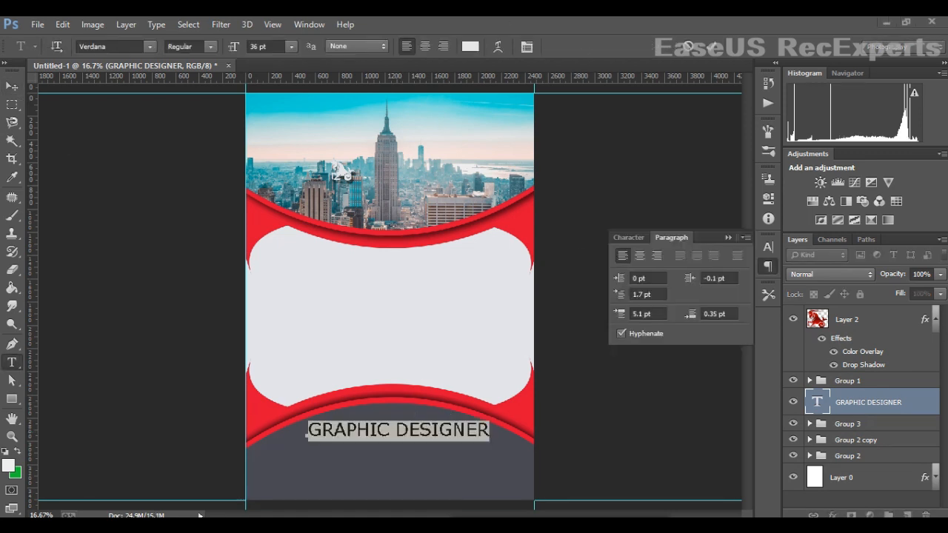
pyautogui.click(729, 238)
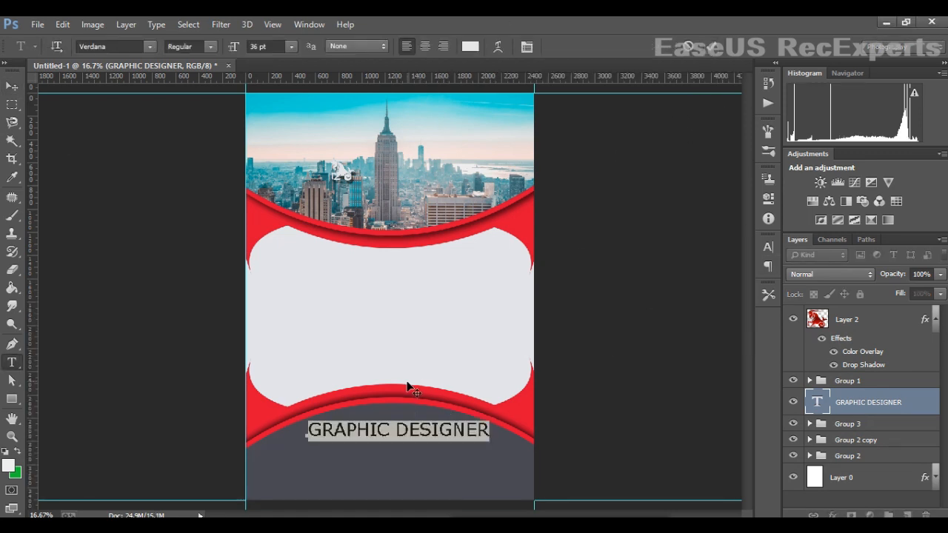
pyautogui.click(711, 46)
pyautogui.click(11, 87)
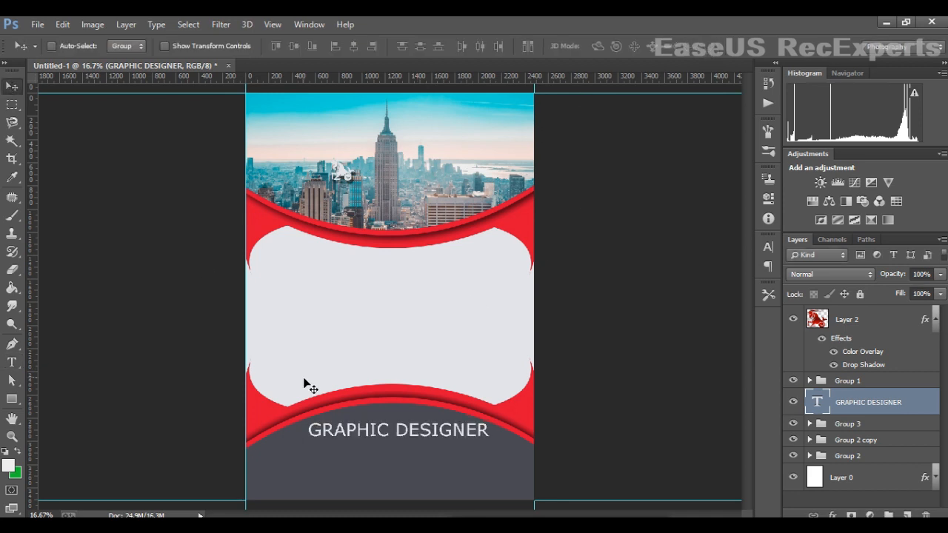
# Shift the GRAPHIC DESIGNER text slightly up and to the right on the grey footer.
pyautogui.moveTo(357, 433)
pyautogui.mouseDown()
pyautogui.moveTo(349, 350)
pyautogui.moveTo(346, 434)
pyautogui.mouseUp()
pyautogui.press('t')
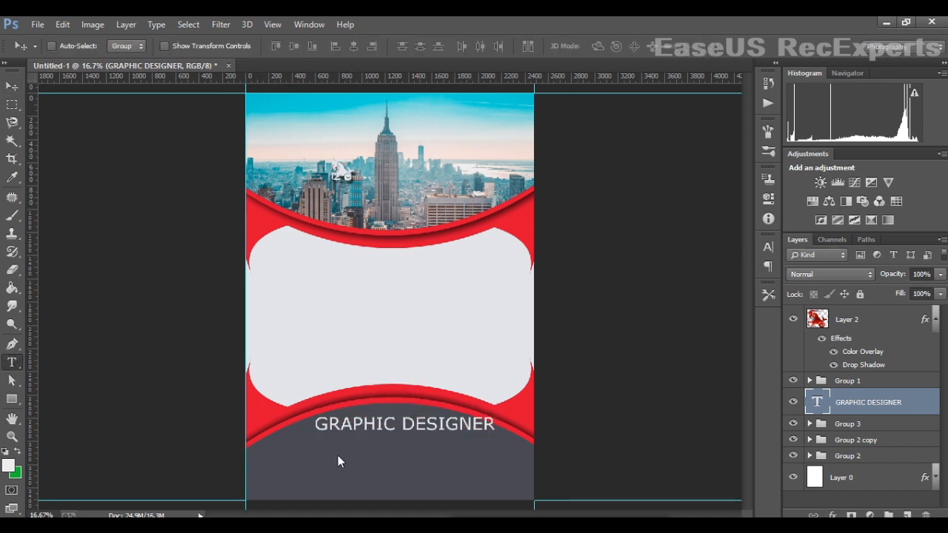
pyautogui.click(312, 424)
pyautogui.click(10, 87)
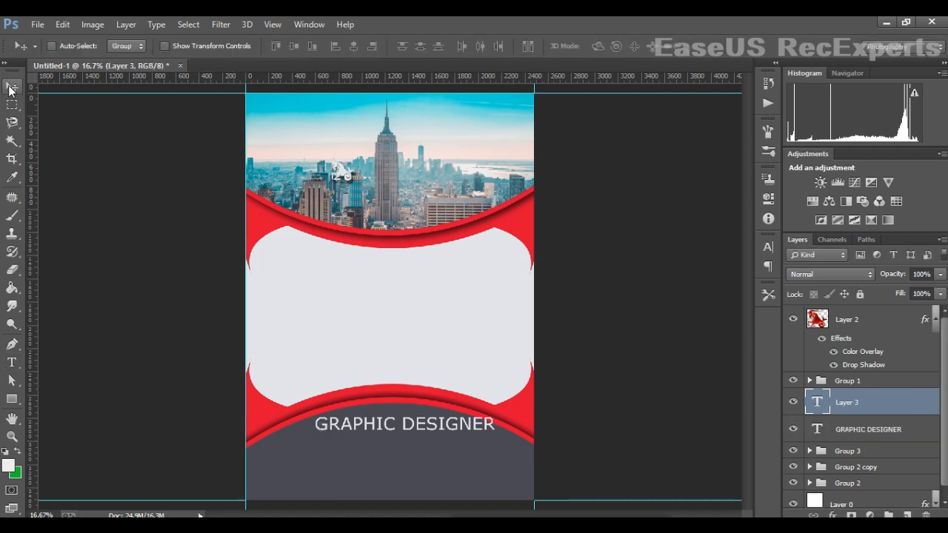
# Try recolouring the GRAPHIC DESIGNER text with the cyan sampled from the sky (1cd5df).
pyautogui.press('z')
pyautogui.click(15, 364)
pyautogui.moveTo(314, 424); pyautogui.dragTo(495, 426)
pyautogui.click(470, 46)
pyautogui.click(479, 116)
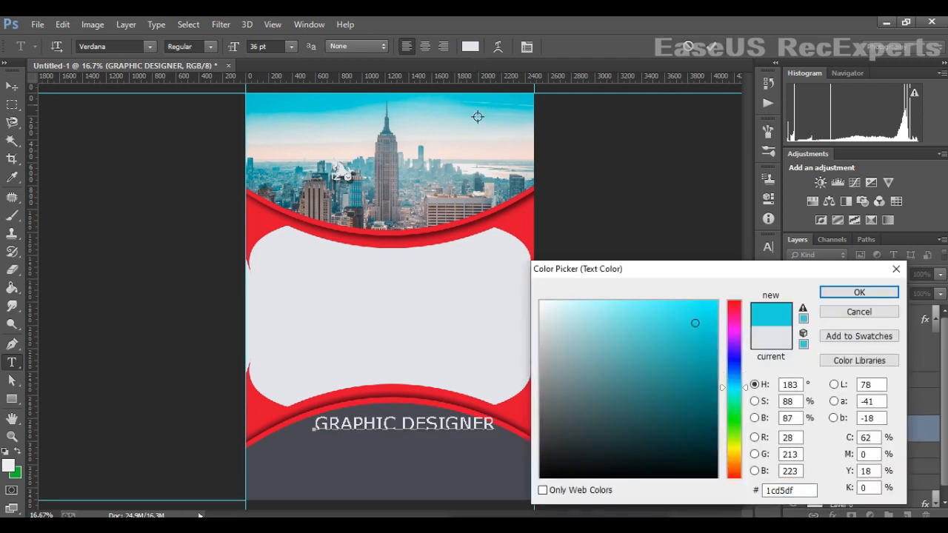
pyautogui.click(847, 292)
# Move the GRAPHIC DESIGNER text from the footer up into the light central area and recolour it black.
pyautogui.click(11, 87)
pyautogui.moveTo(356, 428); pyautogui.dragTo(480, 273)
pyautogui.click(11, 362)
pyautogui.click(474, 49)
pyautogui.moveTo(563, 371); pyautogui.dragTo(542, 491)
pyautogui.moveTo(557, 451); pyautogui.dragTo(563, 468)
pyautogui.click(859, 291)
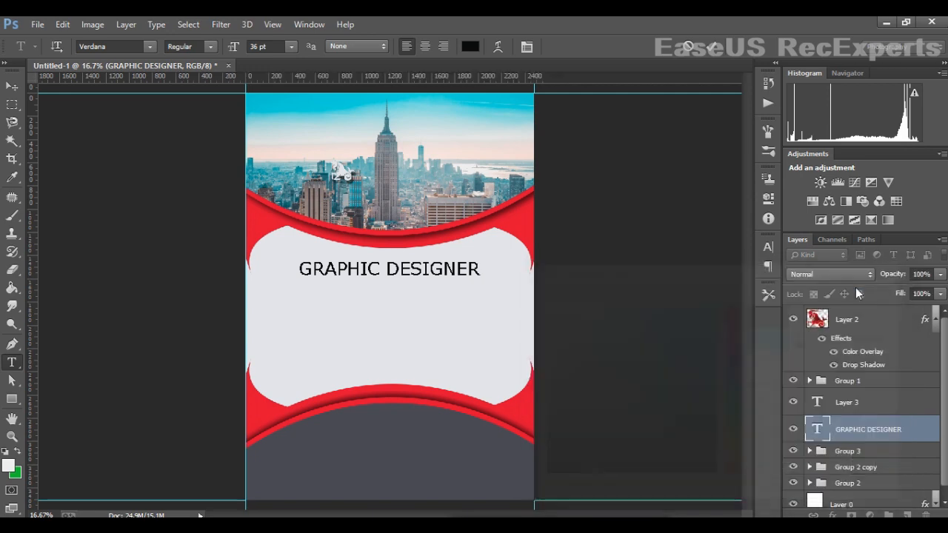
pyautogui.click(714, 47)
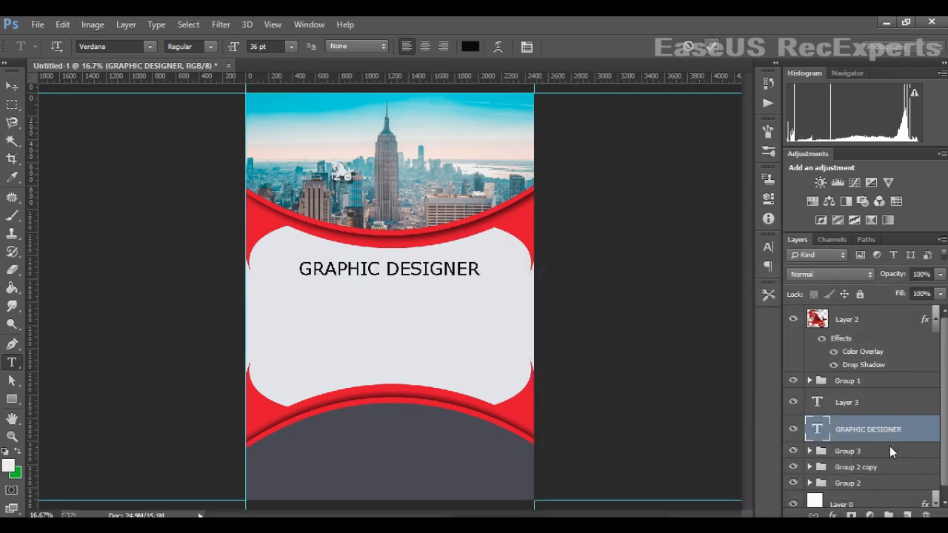
# Add a drop shadow with an increased distance to the GRAPHIC DESIGNER text.
pyautogui.rightClick(893, 431)
pyautogui.click(615, 113)
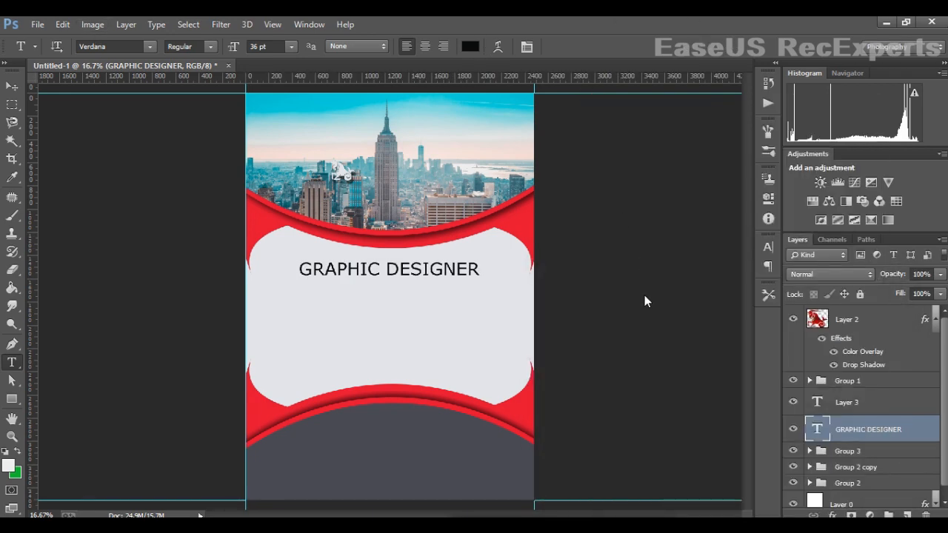
pyautogui.click(567, 335)
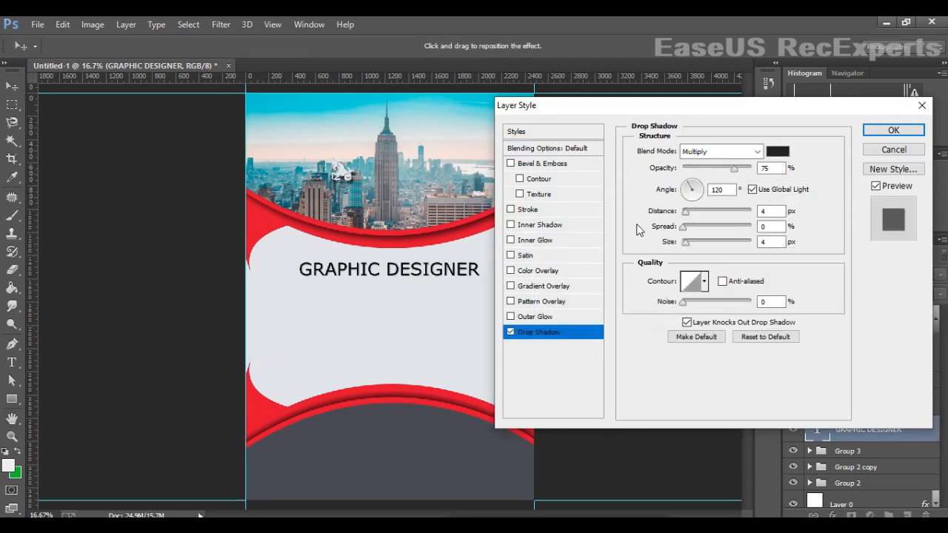
pyautogui.moveTo(690, 213); pyautogui.dragTo(698, 222)
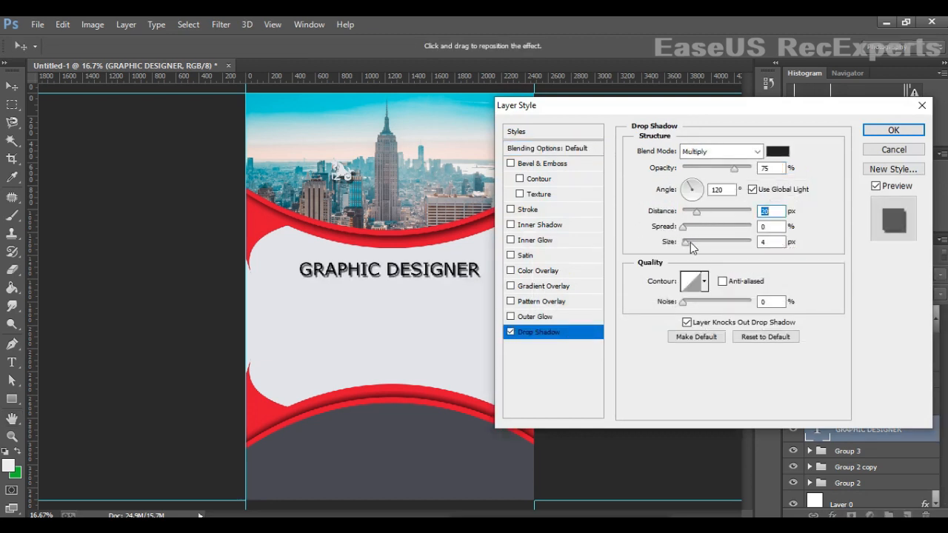
pyautogui.click(885, 131)
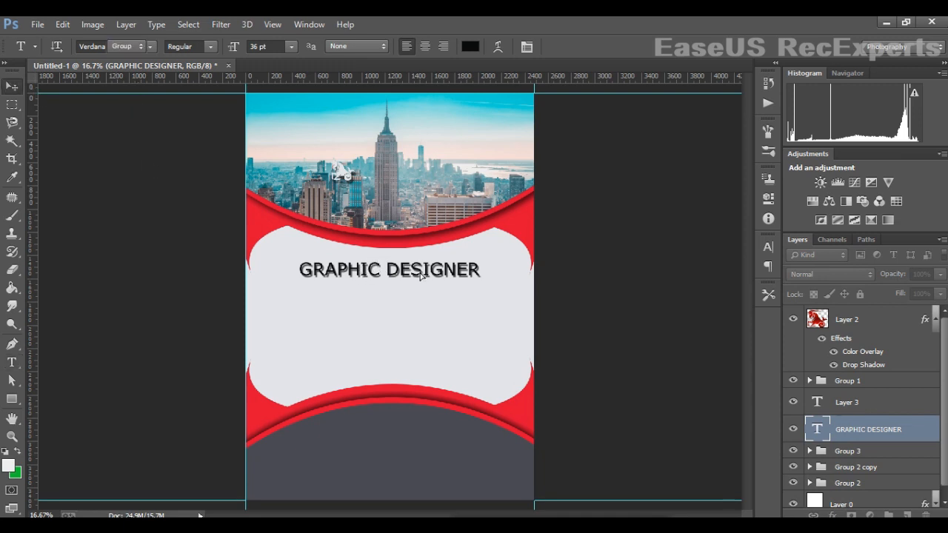
# Position the GRAPHIC DESIGNER heading horizontally centred near the upper edge of the light area, just below the red curve.
pyautogui.press('v')
pyautogui.moveTo(418, 277); pyautogui.dragTo(430, 273)
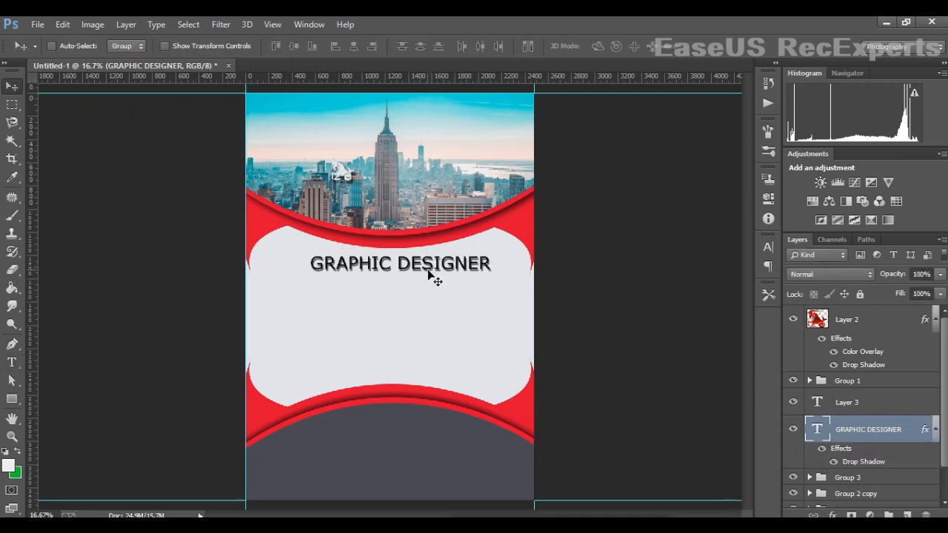
pyautogui.press('Up')
pyautogui.press('Up')
pyautogui.press('Up')
pyautogui.press('Up')
pyautogui.press('Up')
pyautogui.press('Up')
pyautogui.press('Up')
pyautogui.press('Up')
pyautogui.press('Up')
pyautogui.press('Up')
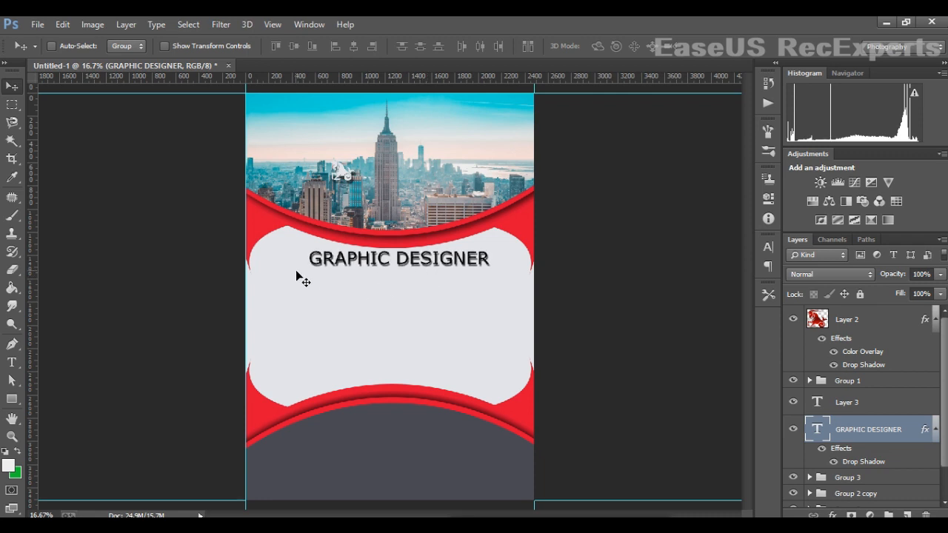
pyautogui.moveTo(383, 264)
pyautogui.mouseDown()
pyautogui.moveTo(386, 277)
pyautogui.moveTo(385, 261)
pyautogui.mouseUp()
pyautogui.press('Down')
pyautogui.press('Down')
pyautogui.press('Down')
pyautogui.press('Down')
pyautogui.press('Down')
pyautogui.press('Down')
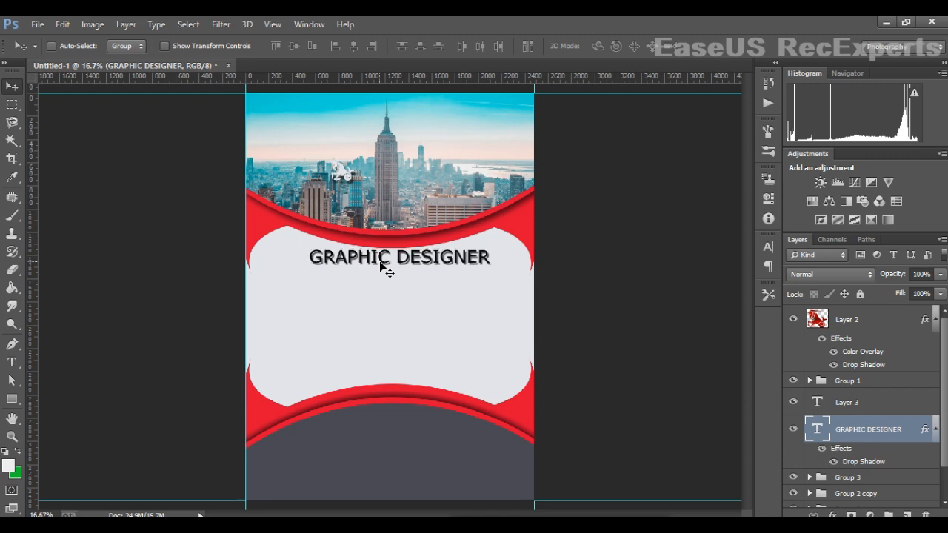
# Move the goat emblem from the skyline photo to the upper left corner of the light area, beside the heading.
pyautogui.click(858, 328)
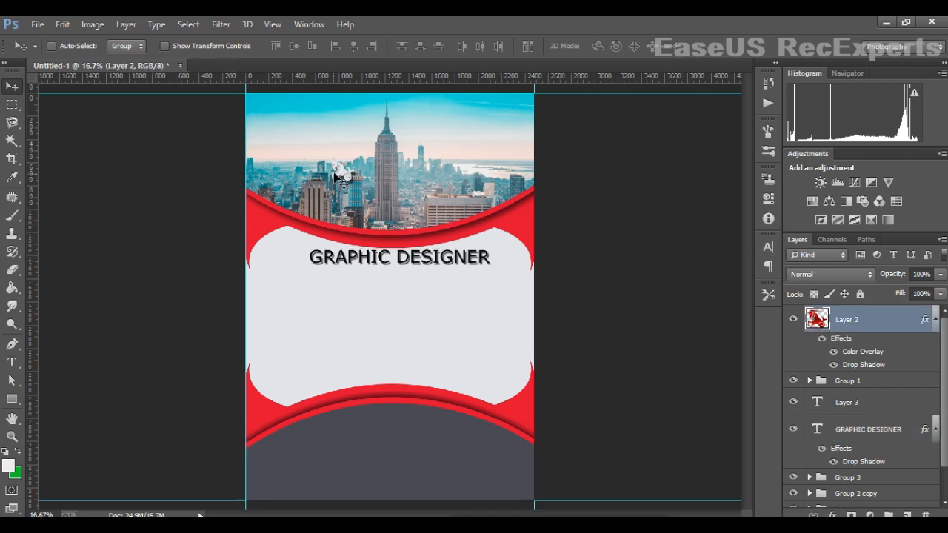
pyautogui.moveTo(339, 180); pyautogui.dragTo(289, 249)
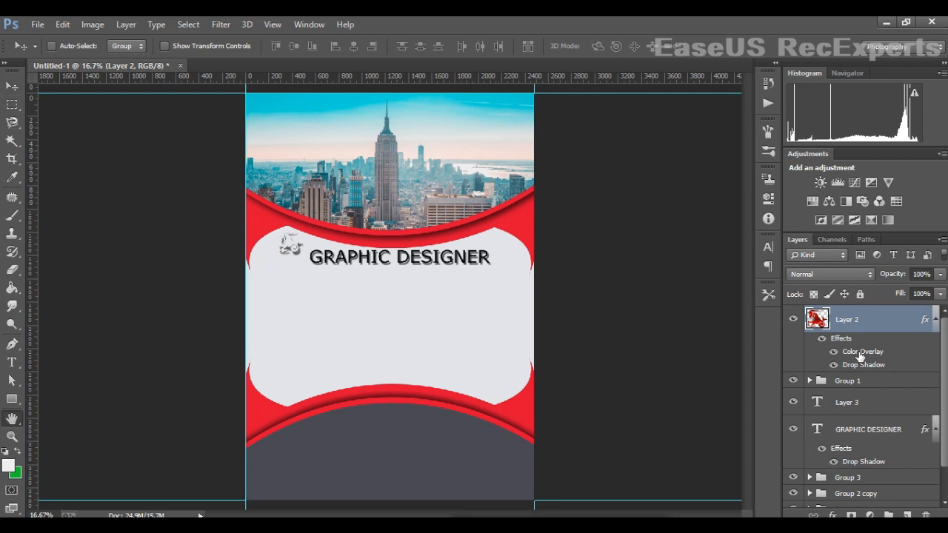
# Change the goat emblem's colour overlay to a red sampled from the header curve (d60d2d).
pyautogui.doubleClick(859, 355)
pyautogui.click(778, 152)
pyautogui.moveTo(571, 456); pyautogui.dragTo(499, 510)
pyautogui.click(584, 470)
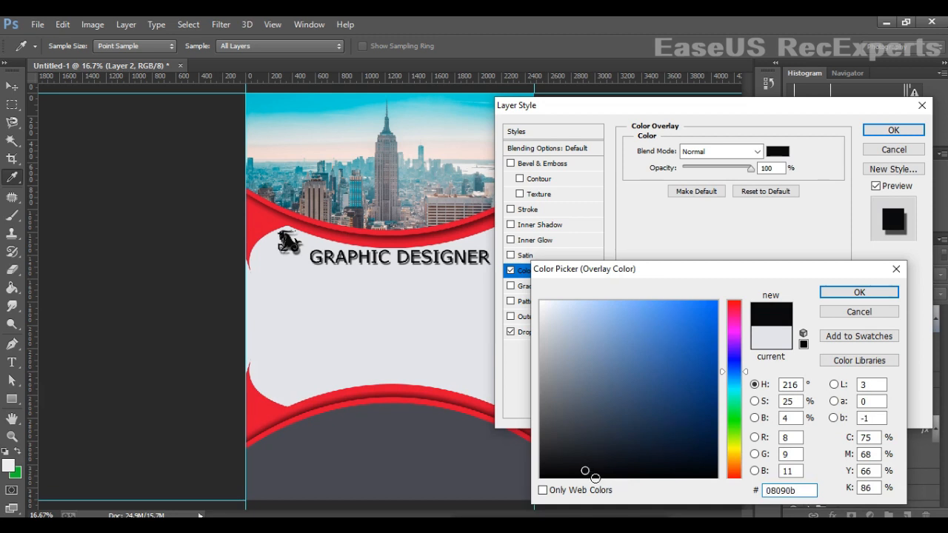
pyautogui.click(649, 314)
pyautogui.click(264, 228)
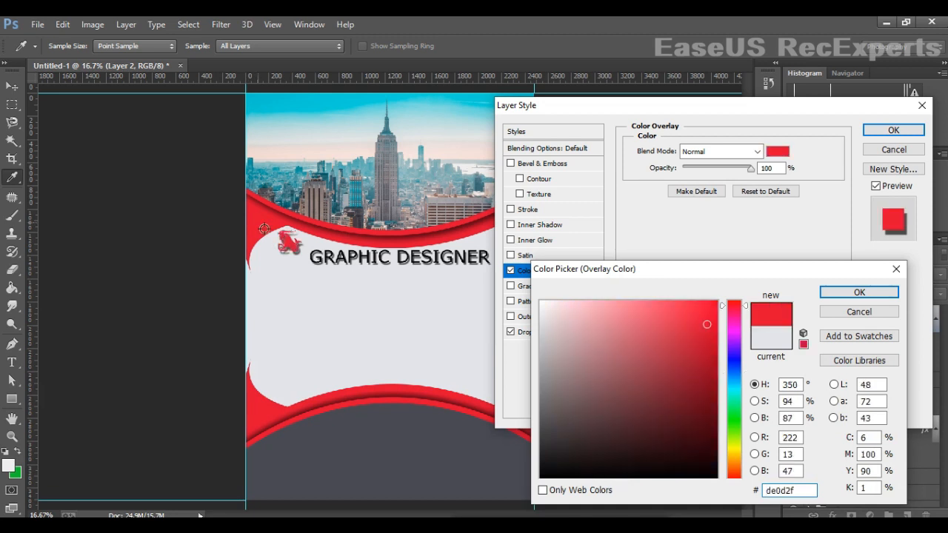
pyautogui.moveTo(713, 355); pyautogui.dragTo(721, 295)
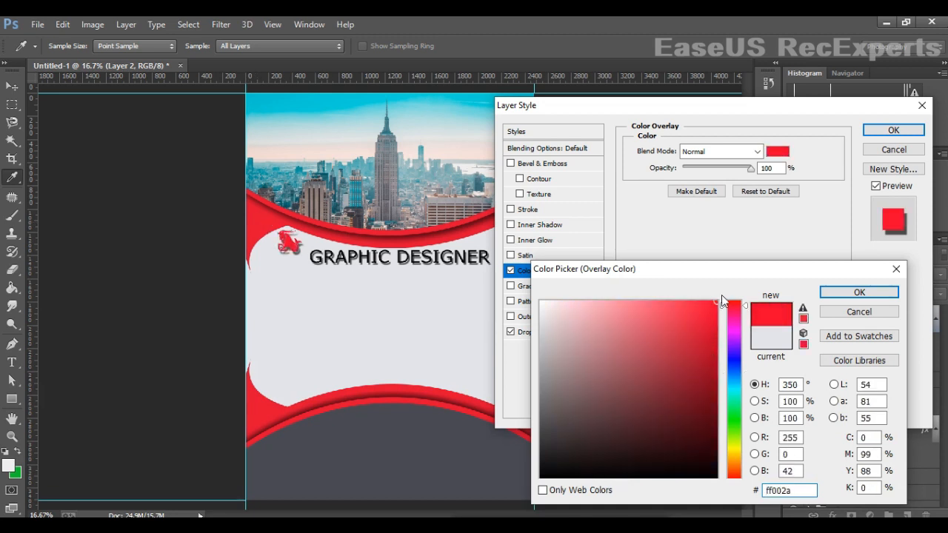
pyautogui.click(416, 110)
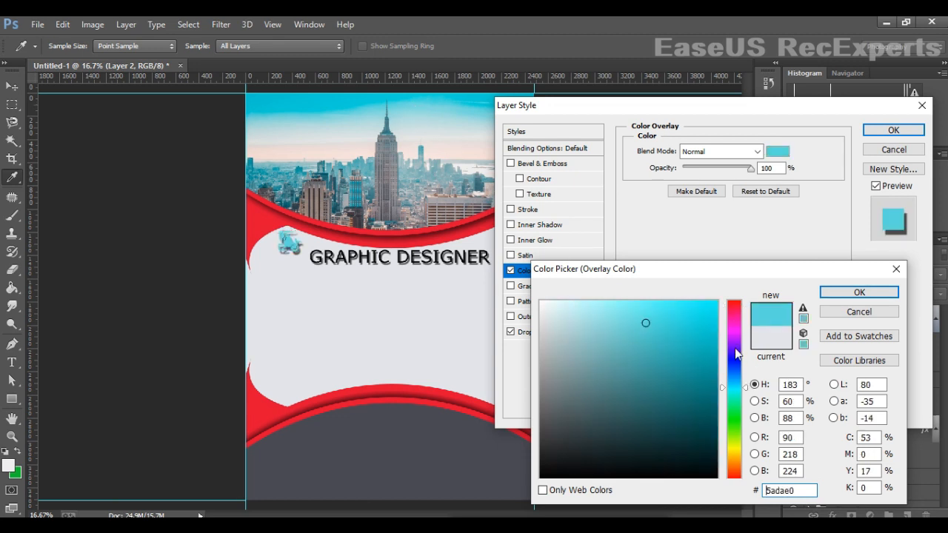
pyautogui.moveTo(734, 348); pyautogui.dragTo(734, 311)
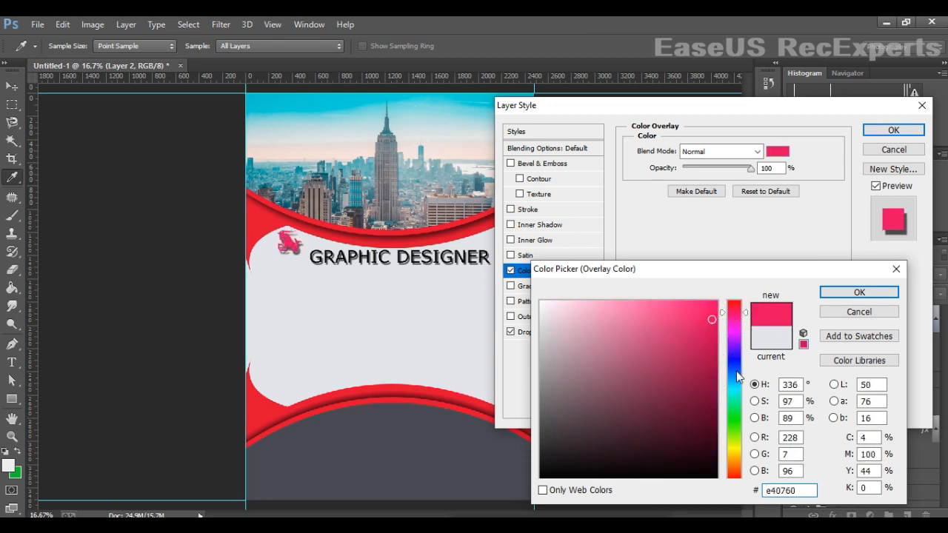
pyautogui.moveTo(735, 404)
pyautogui.mouseDown()
pyautogui.moveTo(736, 474)
pyautogui.moveTo(718, 294)
pyautogui.moveTo(706, 354)
pyautogui.moveTo(708, 338)
pyautogui.mouseUp()
pyautogui.click(474, 237)
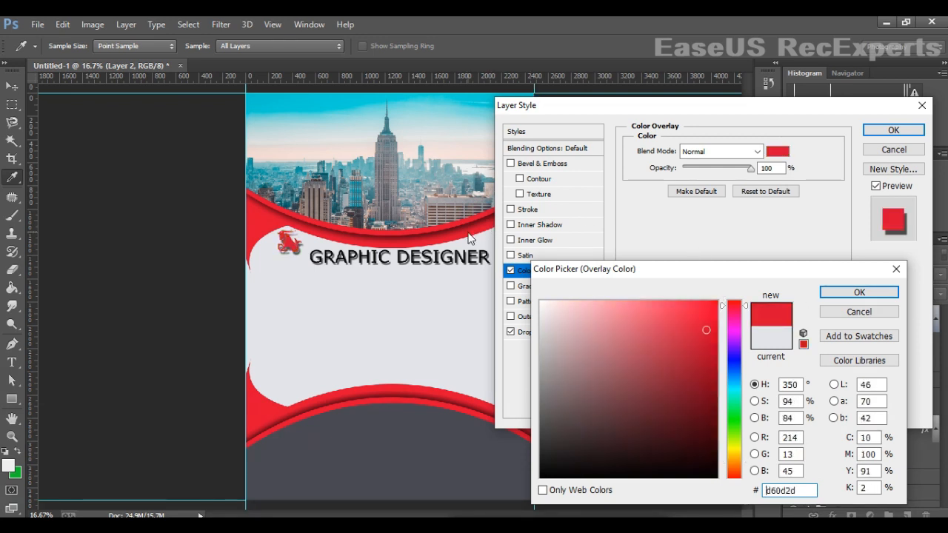
pyautogui.click(859, 292)
pyautogui.click(893, 130)
pyautogui.click(16, 87)
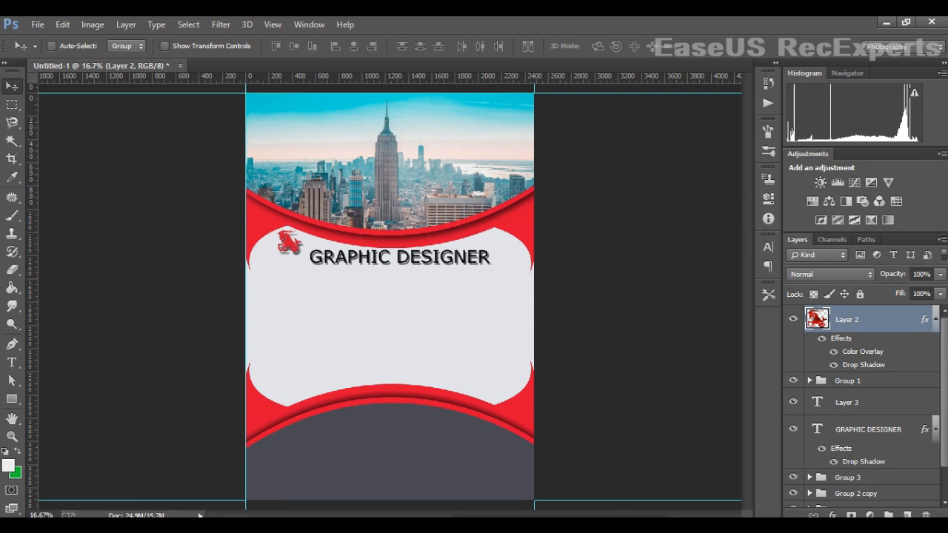
# Draw a rectangle of about 1822 × 180 px below the heading and fill it with the flyer's sampled red (de0d2f).
pyautogui.press('u')
pyautogui.moveTo(286, 283); pyautogui.dragTo(502, 310)
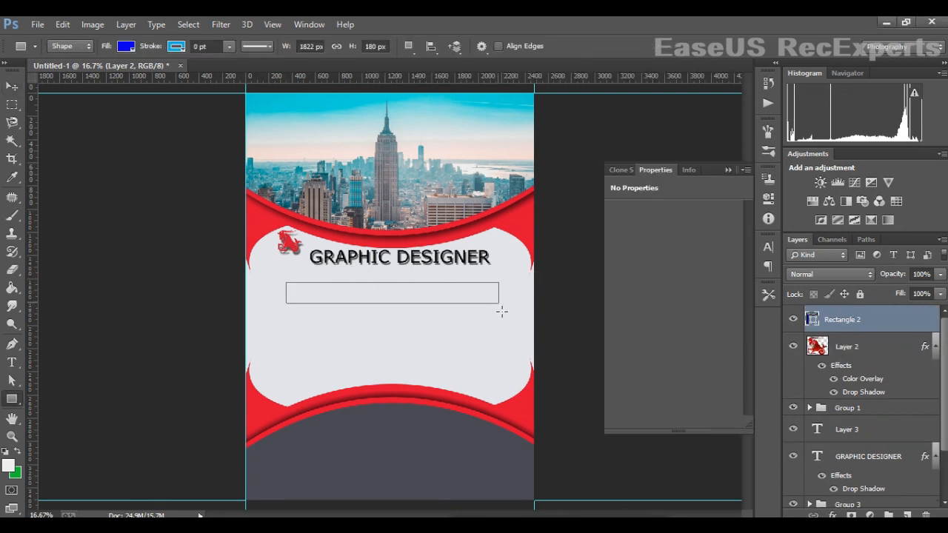
pyautogui.doubleClick(819, 324)
pyautogui.click(527, 220)
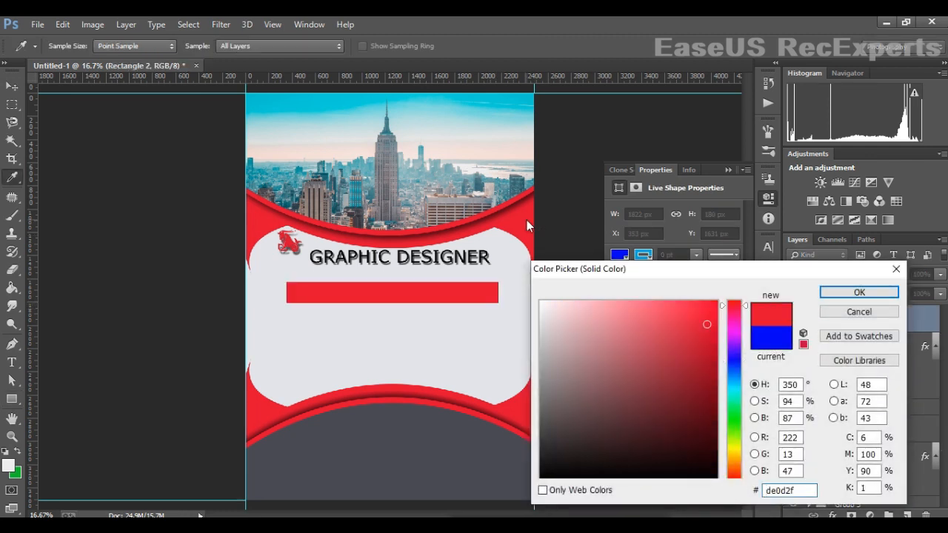
pyautogui.click(842, 294)
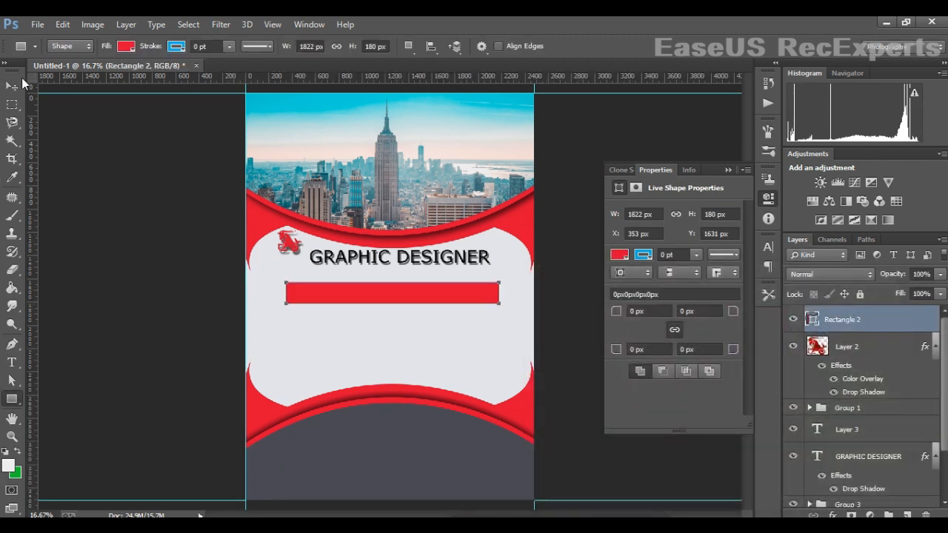
# Stack two copies of the red bar beneath the original and nudge all three bars left to centre them in the light area.
pyautogui.press('v')
pyautogui.moveTo(404, 304); pyautogui.dragTo(411, 357)
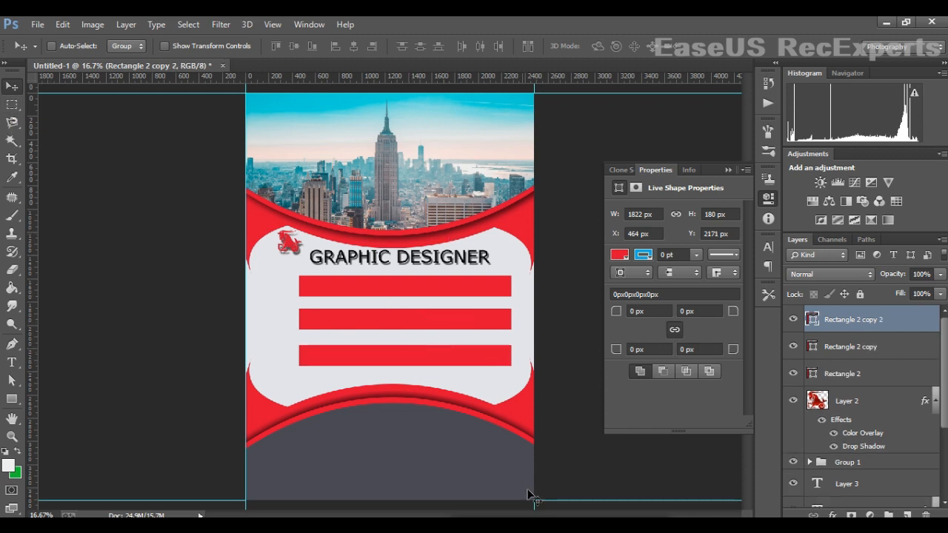
pyautogui.keyDown('shift'); pyautogui.click(860, 363); pyautogui.keyUp('shift')
pyautogui.press('Left')
pyautogui.press('Left')
pyautogui.press('Left')
pyautogui.press('Left')
pyautogui.press('Left')
pyautogui.press('Left')
pyautogui.press('Left')
pyautogui.press('Left')
pyautogui.press('Left')
pyautogui.press('Left')
pyautogui.press('Left')
pyautogui.press('Left')
pyautogui.press('Left')
pyautogui.press('Left')
pyautogui.press('Left')
pyautogui.press('Left')
pyautogui.press('Left')
pyautogui.press('Left')
pyautogui.press('Left')
pyautogui.press('Left')
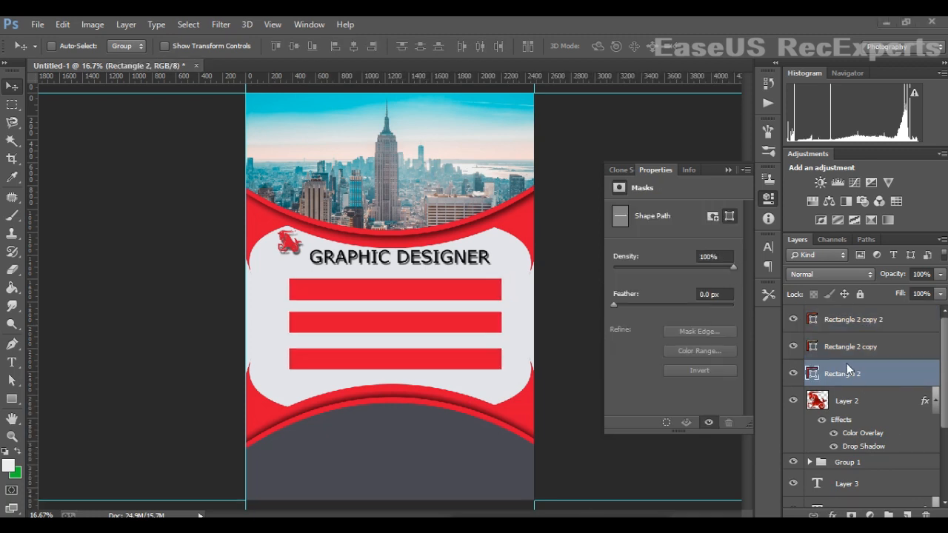
# Give the top red bar an inner shadow instead of a drop shadow, with a distance of 22 px.
pyautogui.rightClick(846, 367)
pyautogui.click(625, 91)
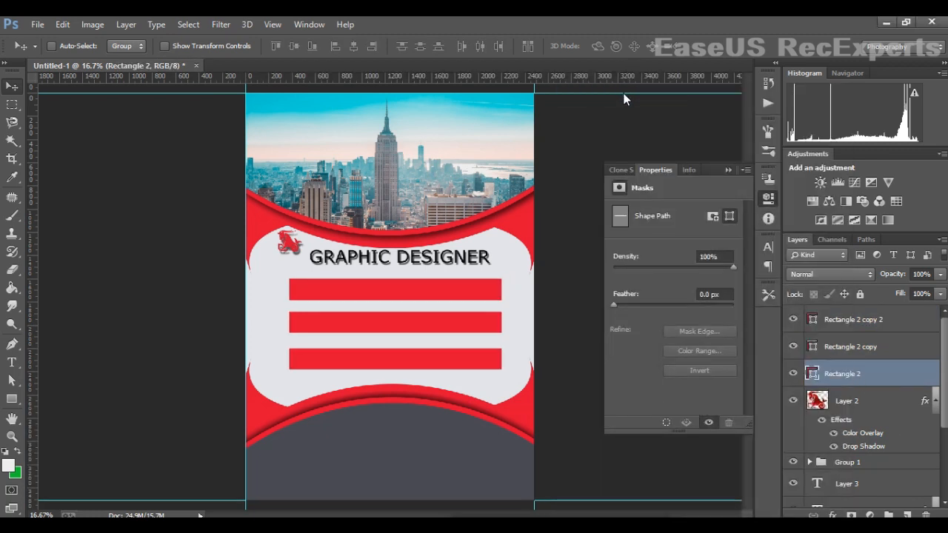
pyautogui.click(554, 332)
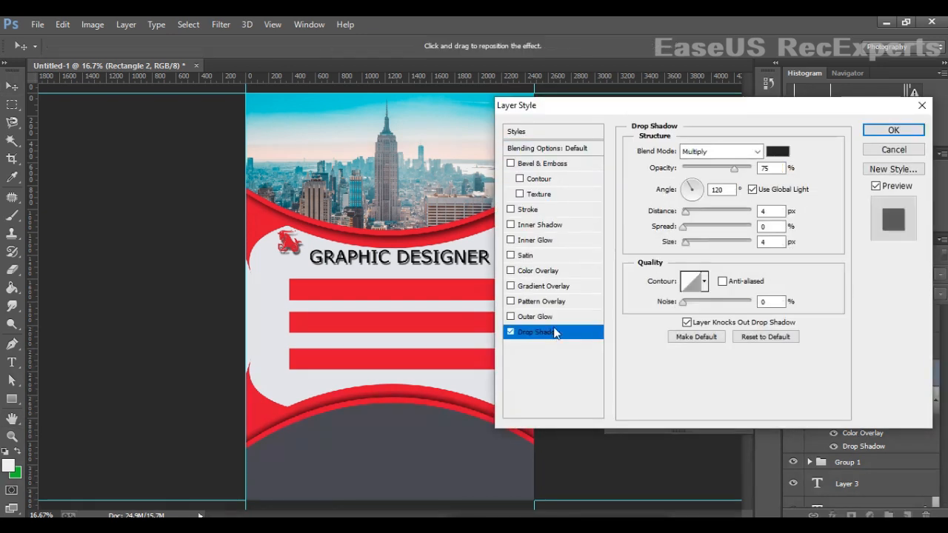
pyautogui.moveTo(686, 211)
pyautogui.mouseDown()
pyautogui.moveTo(696, 212)
pyautogui.moveTo(675, 213)
pyautogui.mouseUp()
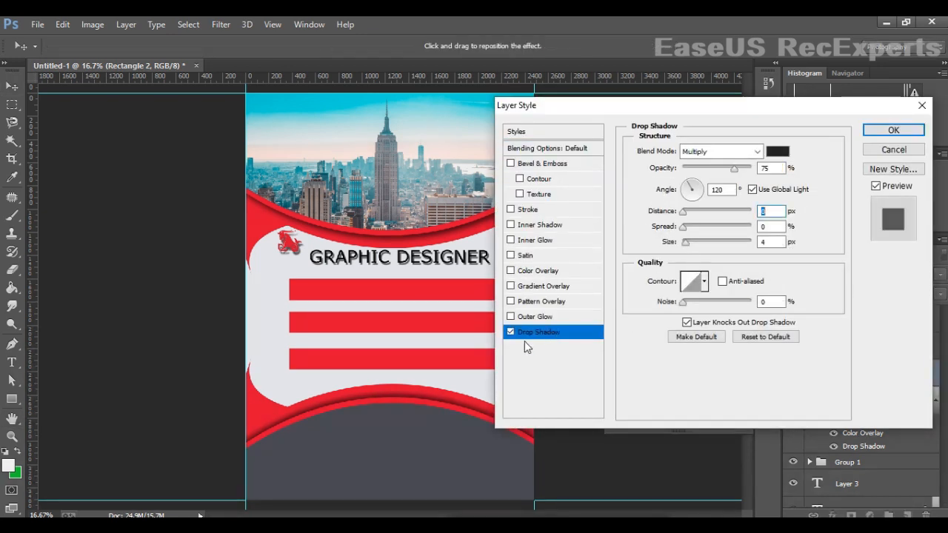
pyautogui.click(510, 331)
pyautogui.click(511, 225)
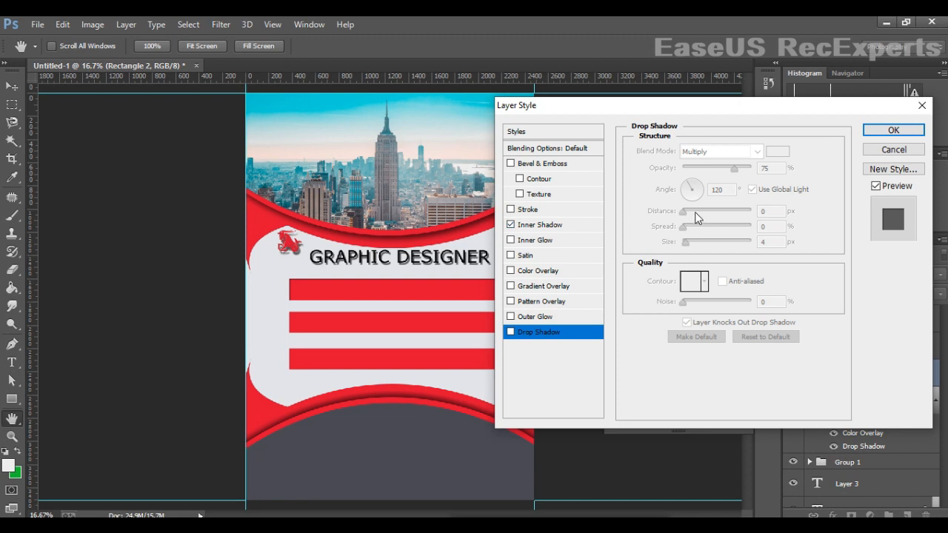
pyautogui.click(545, 226)
pyautogui.moveTo(684, 212)
pyautogui.mouseDown()
pyautogui.moveTo(713, 215)
pyautogui.moveTo(697, 213)
pyautogui.mouseUp()
pyautogui.moveTo(648, 113); pyautogui.dragTo(702, 110)
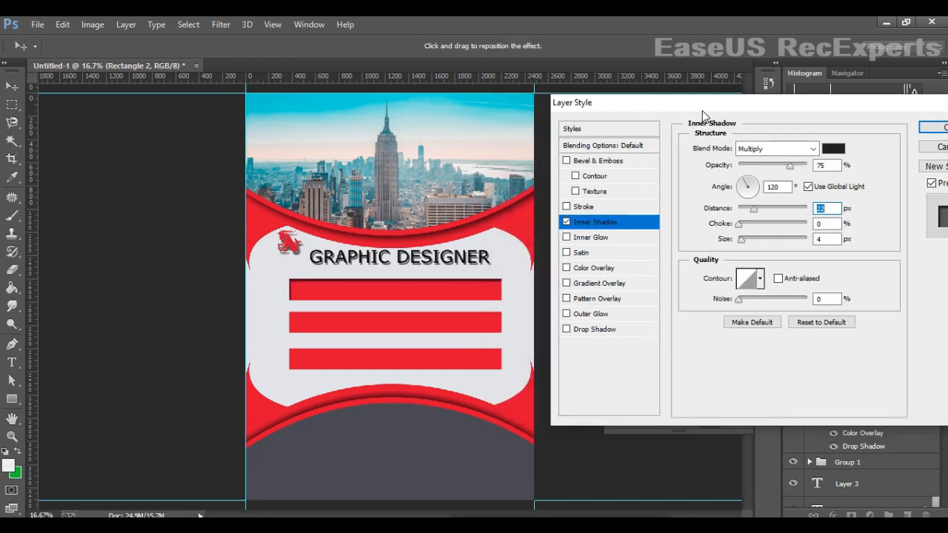
# Refine the top bar's inner shadow to a distance of 37 px and a size of 32 px, and apply it.
pyautogui.click(746, 240)
pyautogui.moveTo(750, 240); pyautogui.dragTo(773, 214)
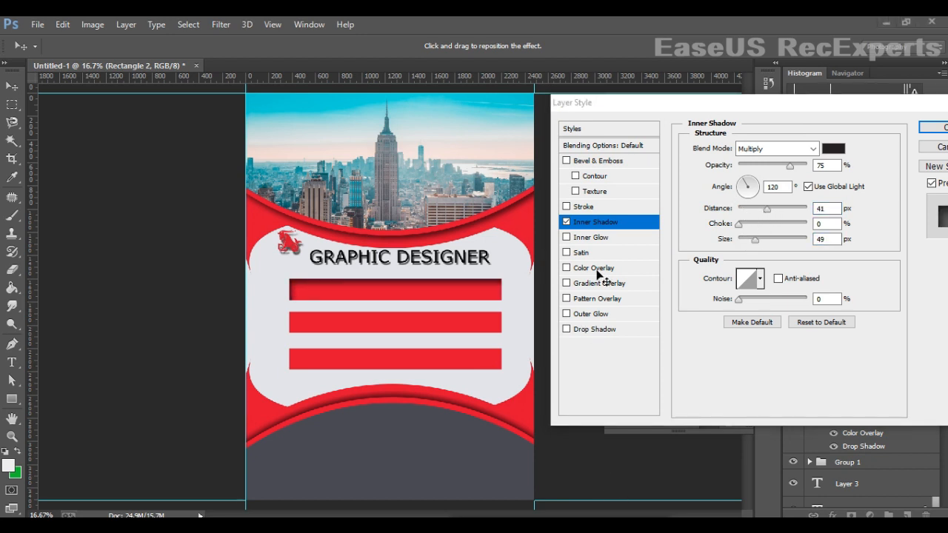
pyautogui.click(758, 209)
pyautogui.moveTo(770, 215); pyautogui.dragTo(743, 244)
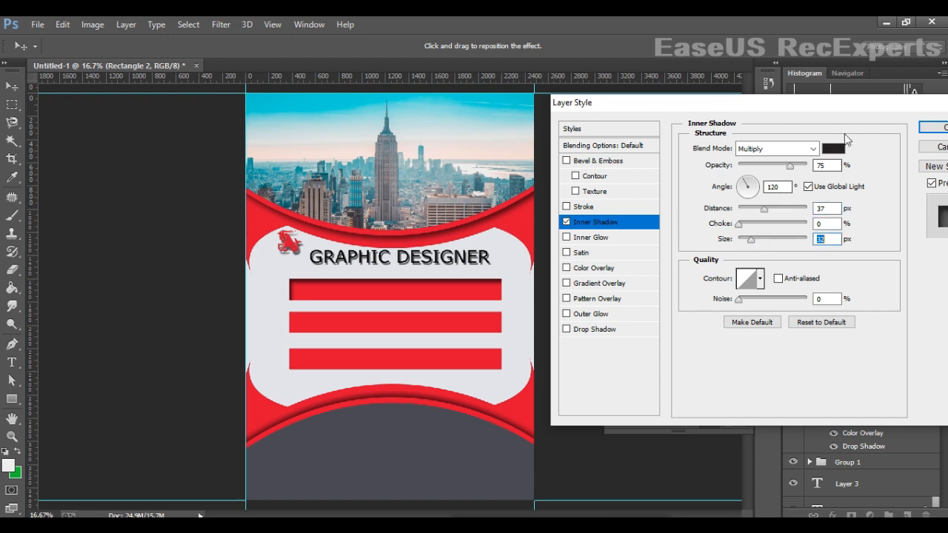
pyautogui.click(933, 128)
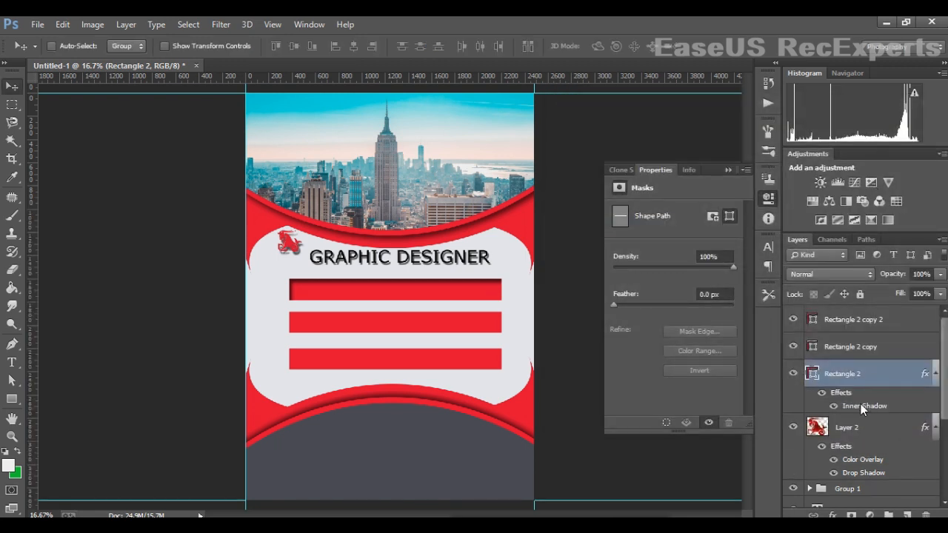
# Copy the top bar's inner shadow effect to the other two red bars.
pyautogui.moveTo(866, 411); pyautogui.dragTo(859, 320)
pyautogui.click(868, 380)
pyautogui.click(869, 372)
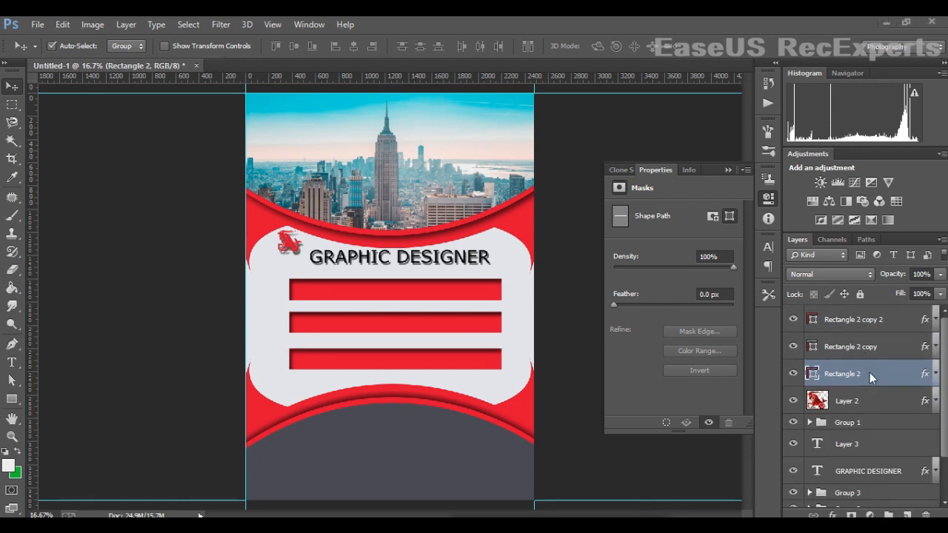
# Nudge the bottom red bar down toward the lower edge of the light area.
pyautogui.click(877, 319)
pyautogui.hotkey('shift', 'Down')
pyautogui.hotkey('shift', 'Down')
pyautogui.hotkey('shift', 'Down')
pyautogui.hotkey('shift', 'Down')
pyautogui.hotkey('shift', 'Down')
pyautogui.hotkey('shift', 'Down')
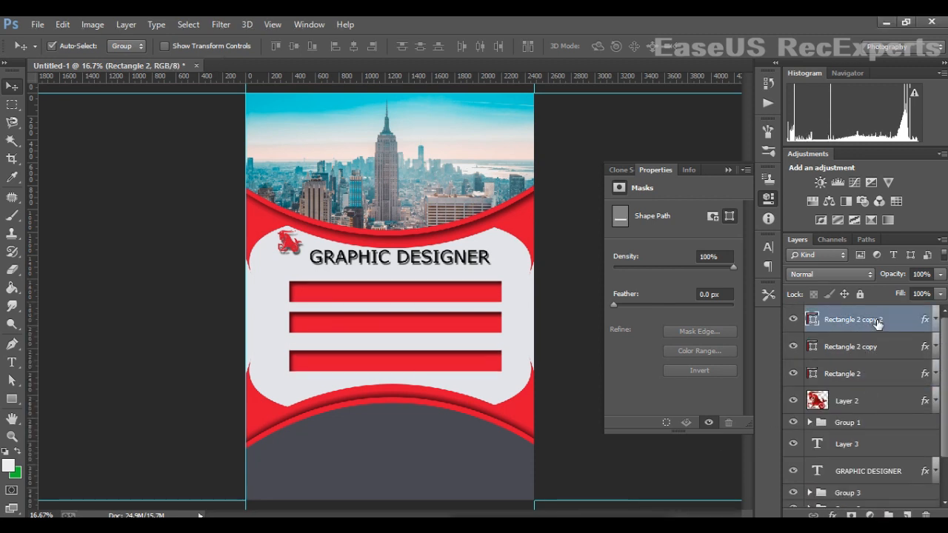
# Nudge the middle red bar down so it sits between the top and bottom bars.
pyautogui.click(868, 349)
pyautogui.hotkey('shift', 'Down')
pyautogui.hotkey('shift', 'Down')
pyautogui.hotkey('shift', 'Down')
pyautogui.hotkey('shift', 'Down')
pyautogui.hotkey('shift', 'Down')
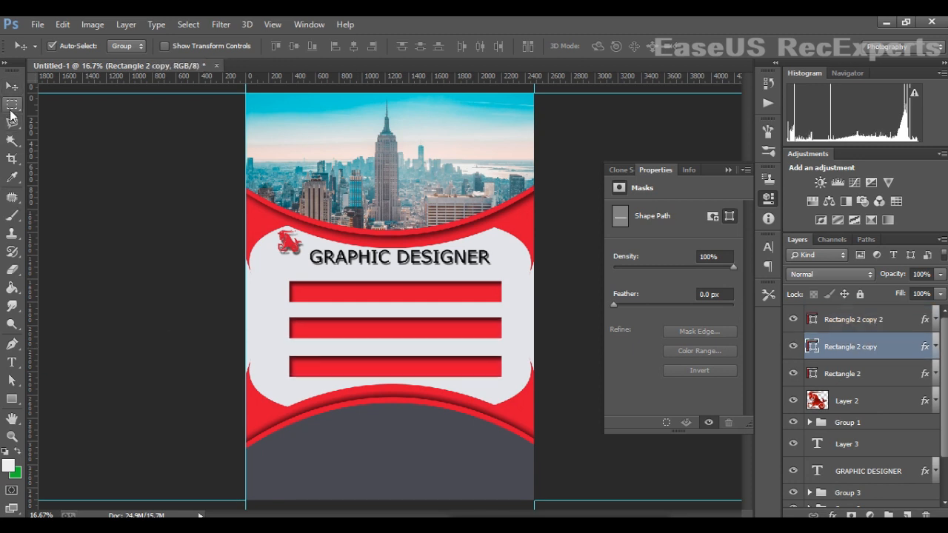
# Marquee a thin strip above the bottom red bar, place a horizontal guide along the strip's upper edge, and deselect.
pyautogui.click(12, 105)
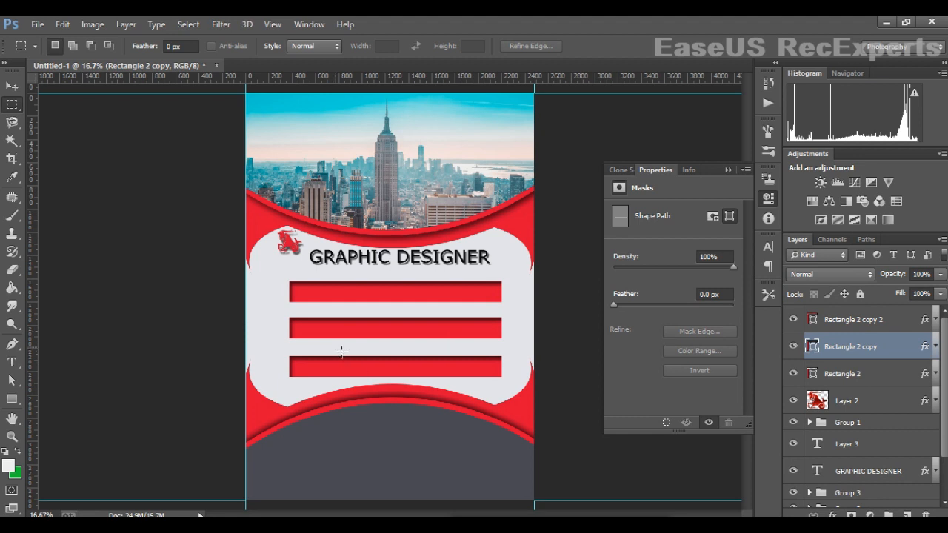
pyautogui.moveTo(335, 345); pyautogui.dragTo(453, 357)
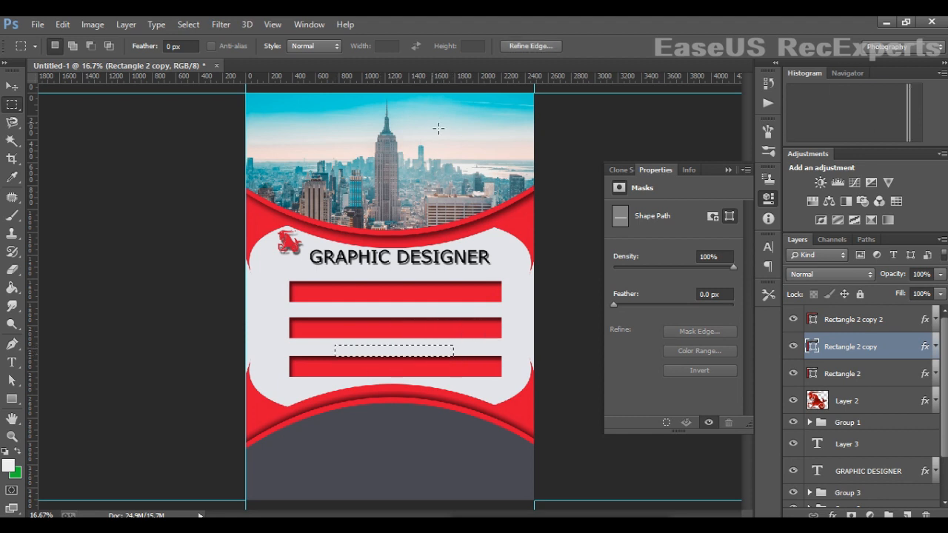
pyautogui.moveTo(441, 76); pyautogui.dragTo(404, 348)
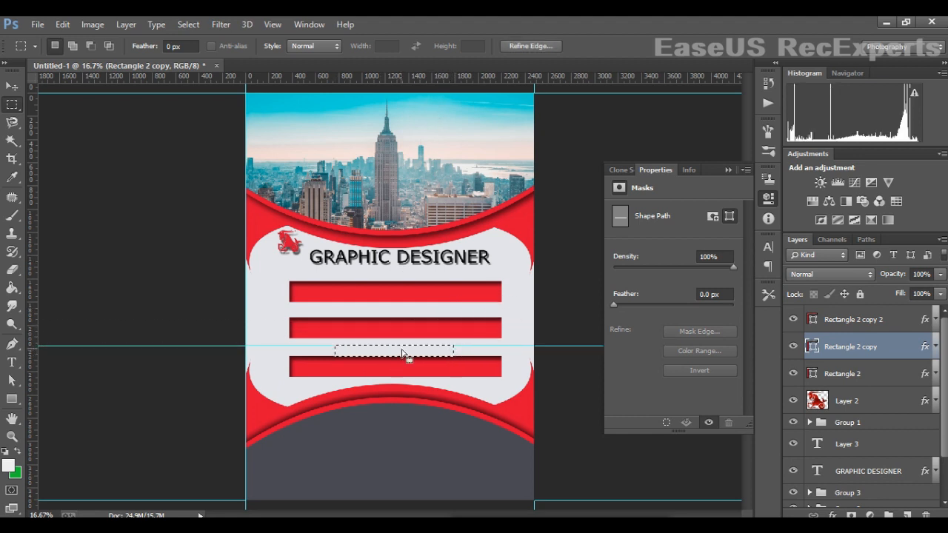
pyautogui.click(402, 354)
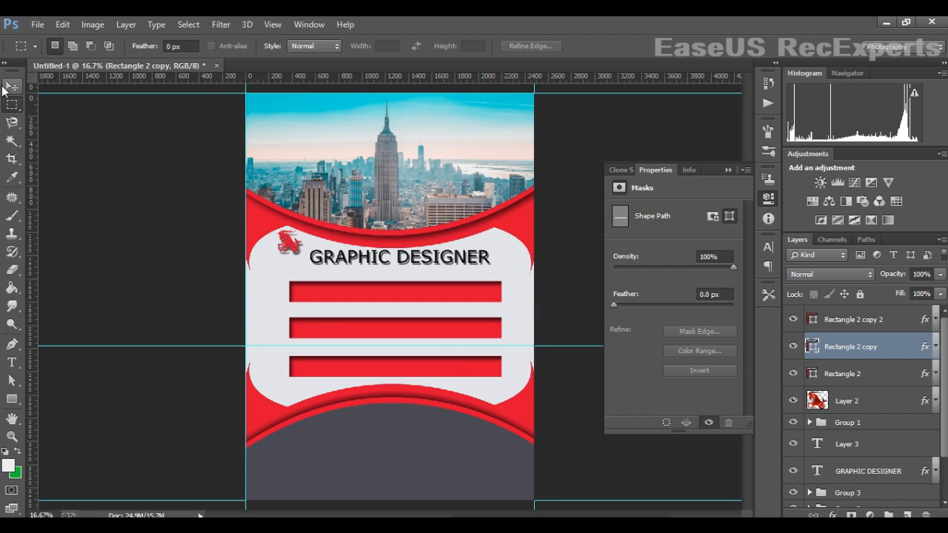
# Nudge the middle red bar down until its lower edge meets the guide above the bottom bar.
pyautogui.click(11, 87)
pyautogui.click(434, 315)
pyautogui.click(450, 335)
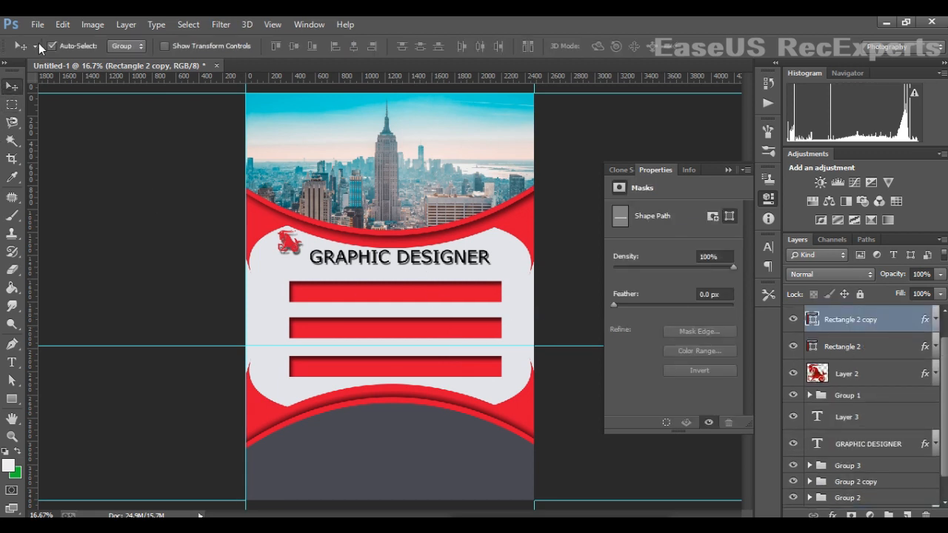
pyautogui.hotkey('ctrl', 'j')
pyautogui.click(891, 357)
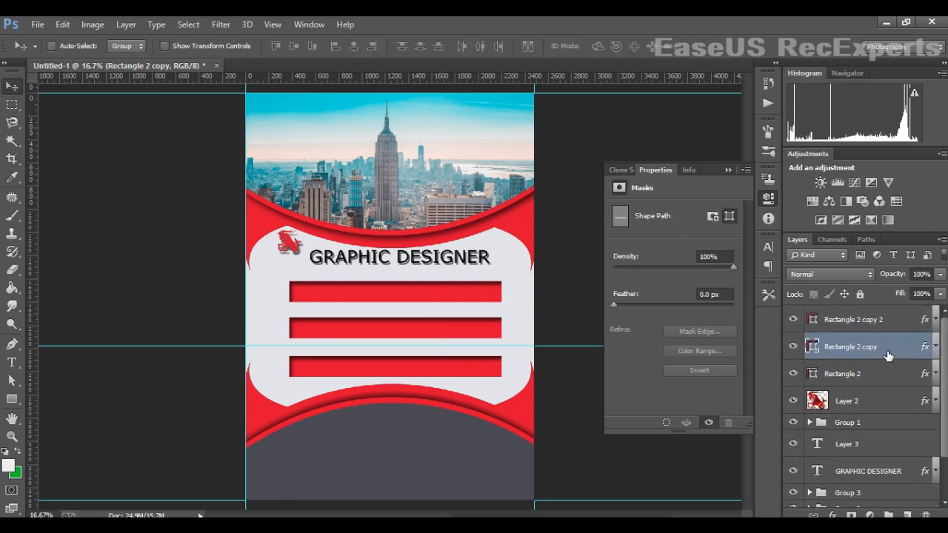
pyautogui.hotkey('shift', 'Down')
pyautogui.hotkey('shift', 'Down')
pyautogui.hotkey('shift', 'Down')
pyautogui.hotkey('shift', 'Down')
pyautogui.hotkey('shift', 'Down')
pyautogui.hotkey('shift', 'Down')
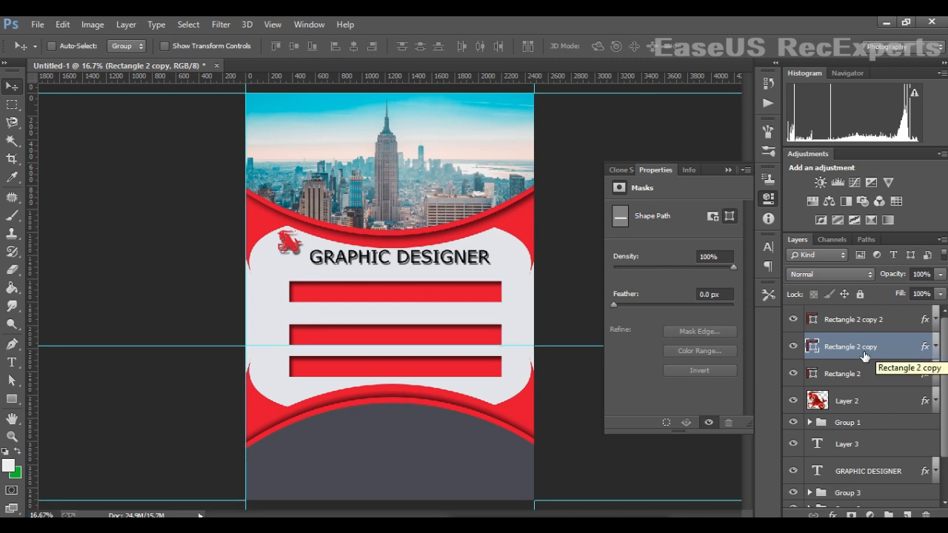
# Mark the same gap above the middle red bar with a selection, add a horizontal guide at its upper edge, and deselect.
pyautogui.click(11, 104)
pyautogui.moveTo(329, 351)
pyautogui.mouseDown()
pyautogui.moveTo(416, 359)
pyautogui.moveTo(392, 332)
pyautogui.moveTo(397, 323)
pyautogui.mouseUp()
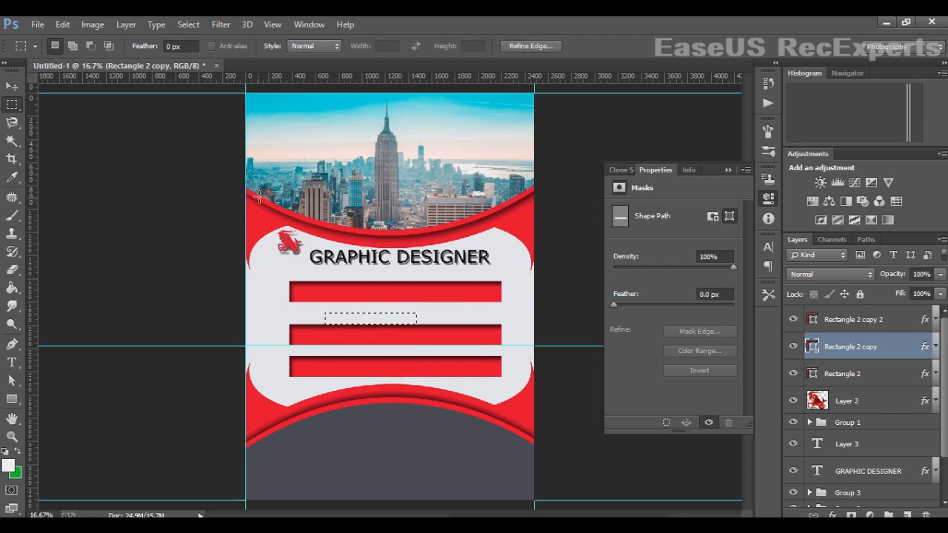
pyautogui.moveTo(349, 81); pyautogui.dragTo(628, 315)
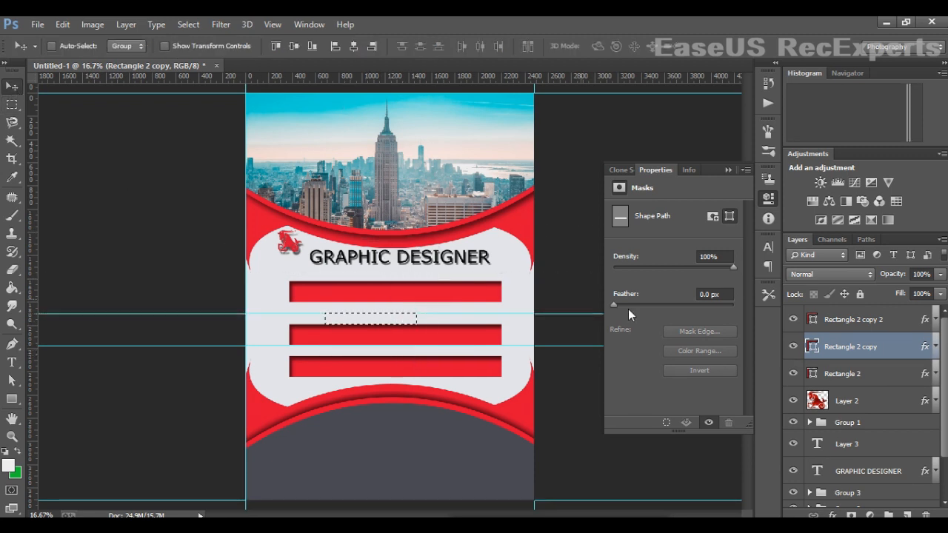
pyautogui.click(12, 141)
pyautogui.click(401, 324)
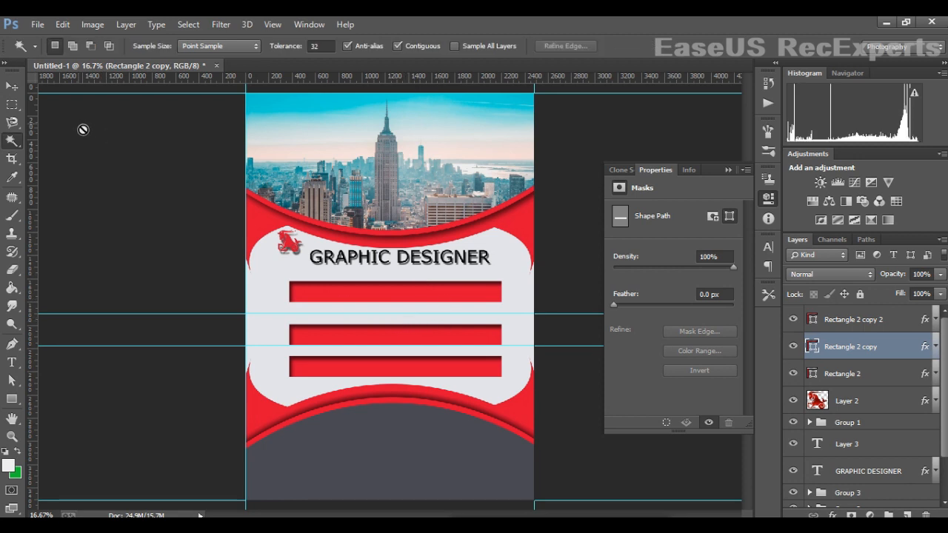
# Identify the top red bar's layer and nudge the bar down until its lower edge meets the upper of the two new guides.
pyautogui.click(12, 86)
pyautogui.click(835, 326)
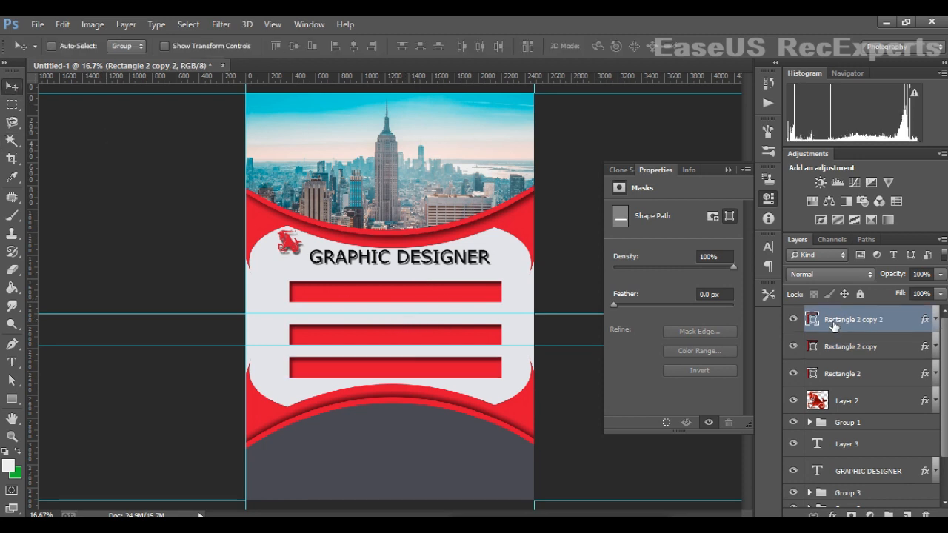
pyautogui.click(841, 374)
pyautogui.click(793, 319)
pyautogui.click(794, 320)
pyautogui.click(794, 346)
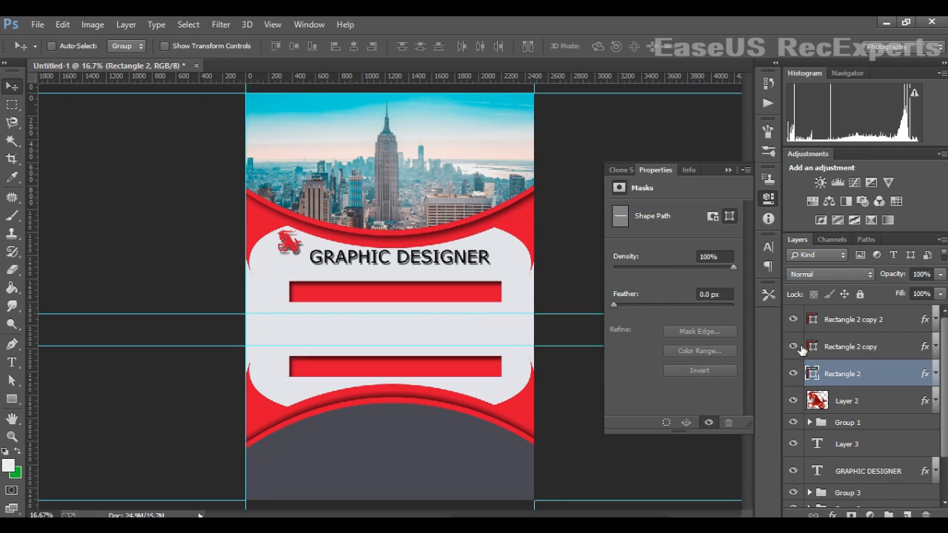
pyautogui.click(793, 346)
pyautogui.click(792, 374)
pyautogui.click(793, 374)
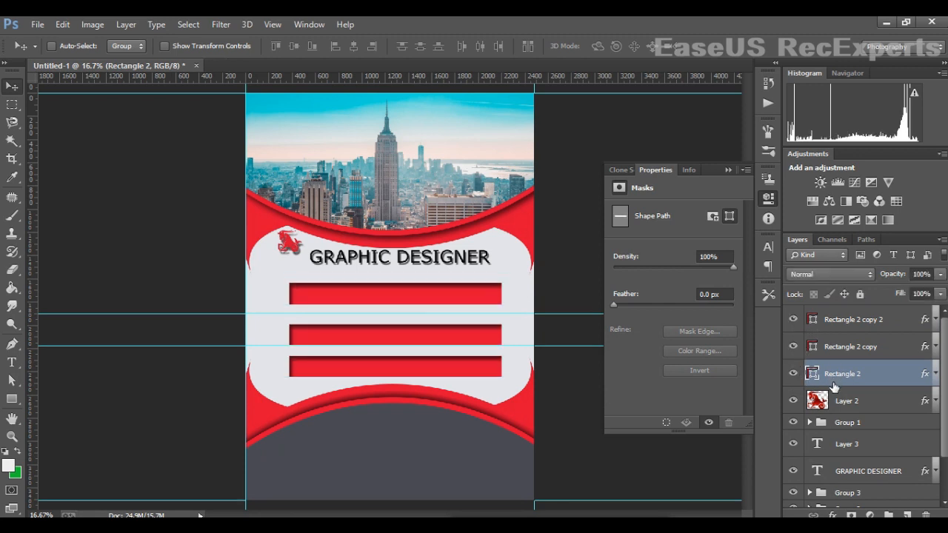
pyautogui.hotkey('shift', 'Down')
pyautogui.hotkey('shift', 'Down')
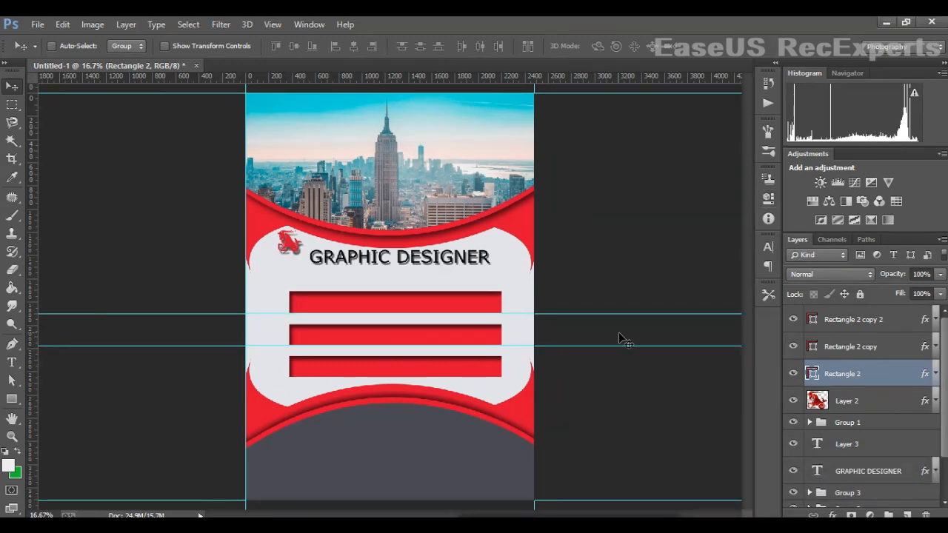
# Duplicate the top red bar just above itself and narrow the copy to 55.75% width beneath the heading.
pyautogui.click(51, 46)
pyautogui.moveTo(466, 307); pyautogui.dragTo(445, 291)
pyautogui.hotkey('ctrl', 't')
pyautogui.press('Return')
pyautogui.hotkey('ctrl', 't')
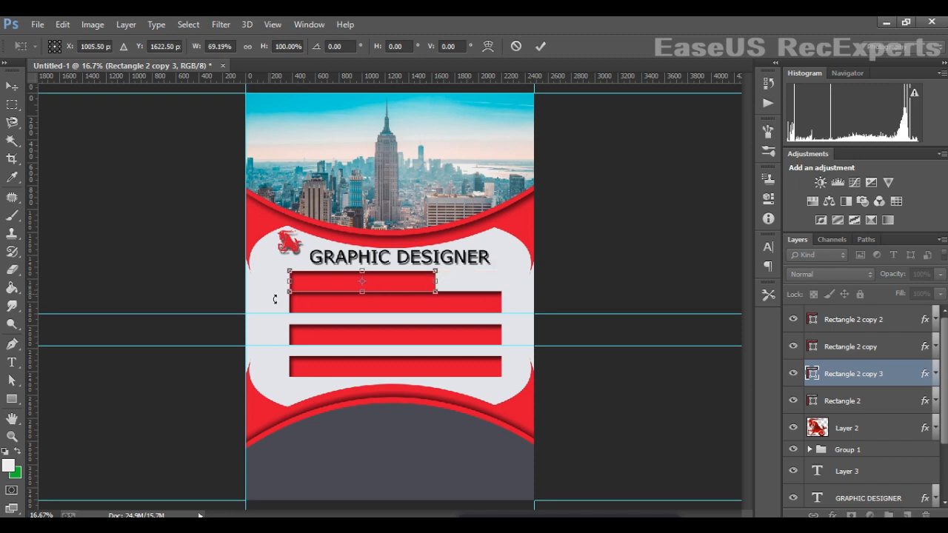
pyautogui.moveTo(293, 292); pyautogui.dragTo(378, 277)
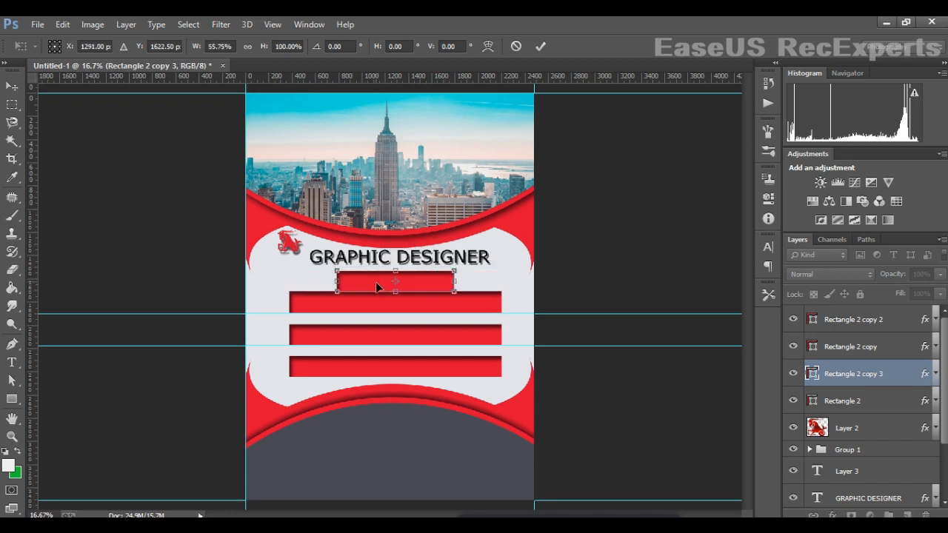
pyautogui.press('Return')
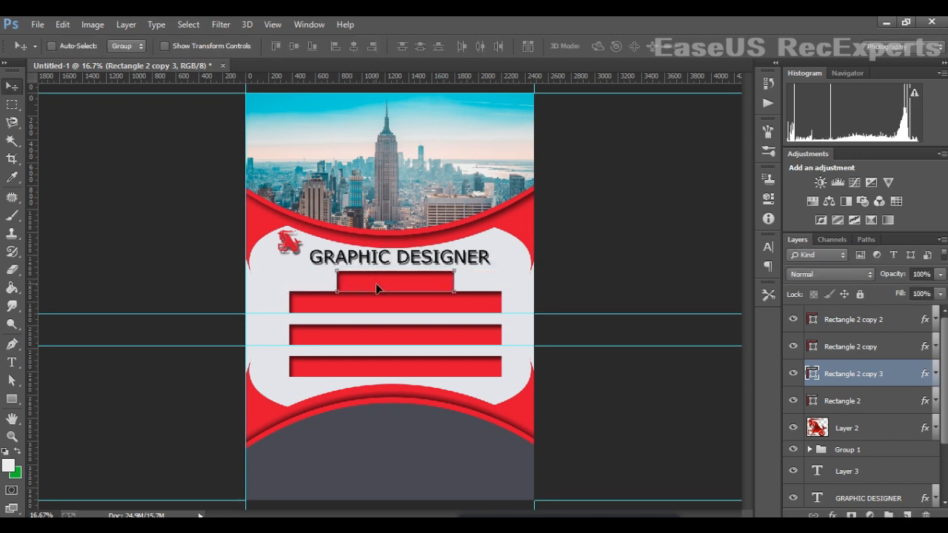
# Nudge the narrow red bar up to leave a small gap above the bar below and adjust its horizontal position.
pyautogui.hotkey('shift', 'Up')
pyautogui.hotkey('shift', 'Up')
pyautogui.hotkey('shift', 'Right')
pyautogui.hotkey('shift', 'Right')
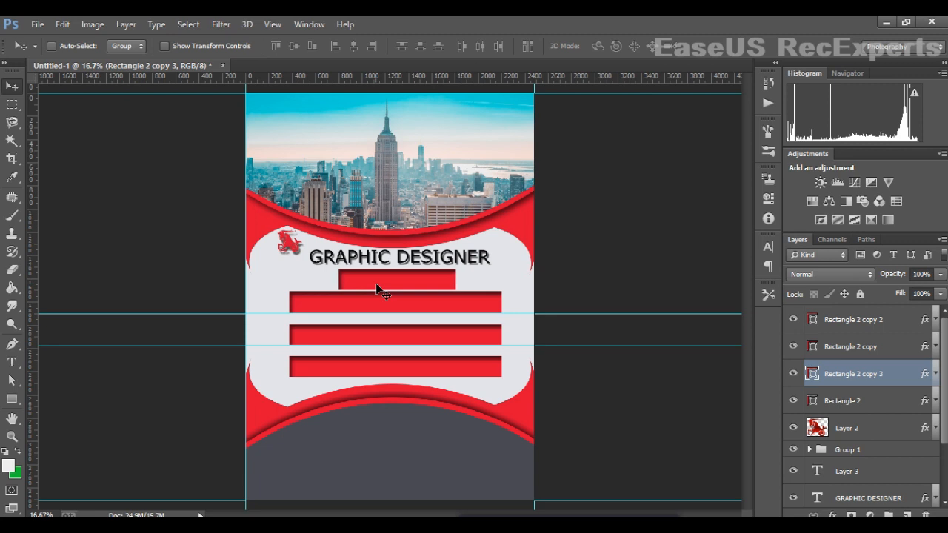
pyautogui.hotkey('shift', 'Left')
pyautogui.hotkey('shift', 'Left')
pyautogui.hotkey('shift', 'Up')
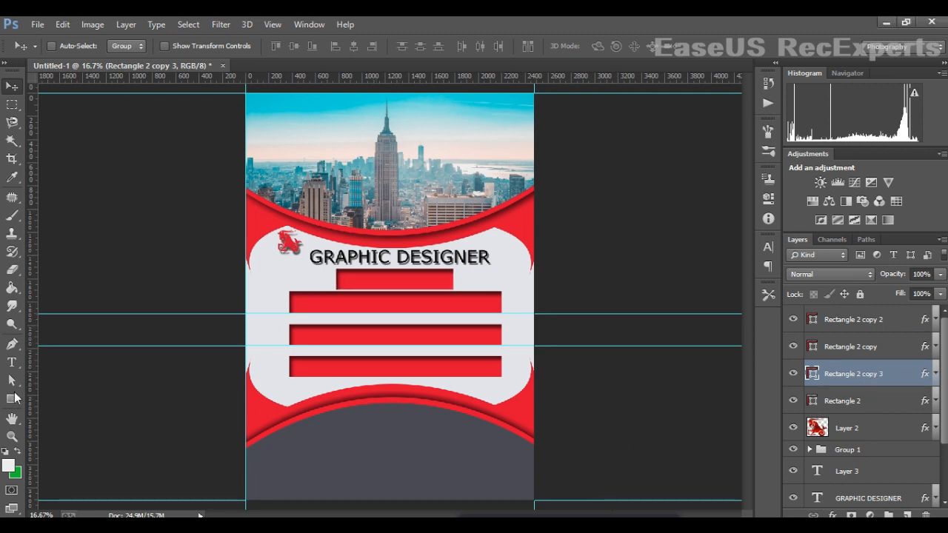
pyautogui.click(12, 362)
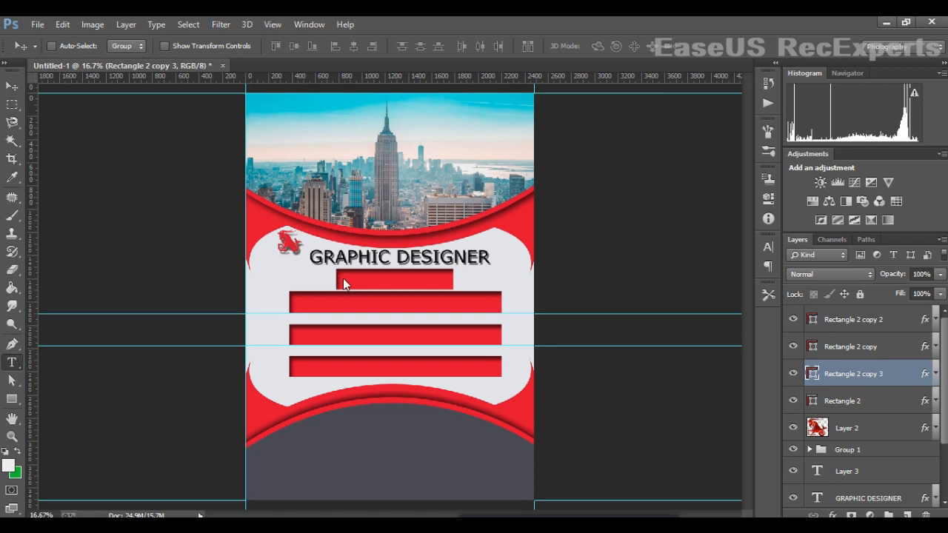
pyautogui.moveTo(337, 269); pyautogui.dragTo(454, 289)
pyautogui.click(13, 88)
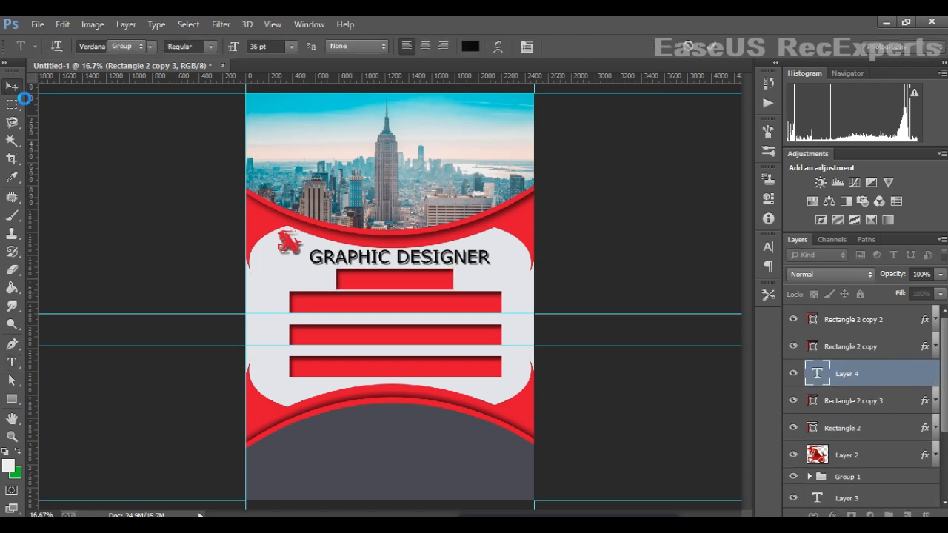
pyautogui.click(51, 49)
pyautogui.click(108, 163)
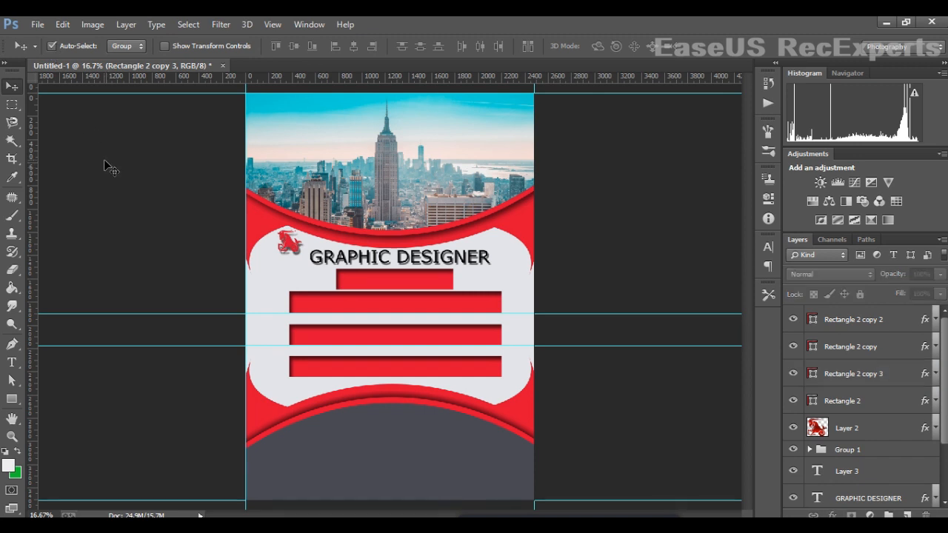
pyautogui.click(51, 45)
# Add a black 36 pt Verdana text reading "OUR SERVICE.." beside the narrow red bar below the heading.
pyautogui.click(12, 363)
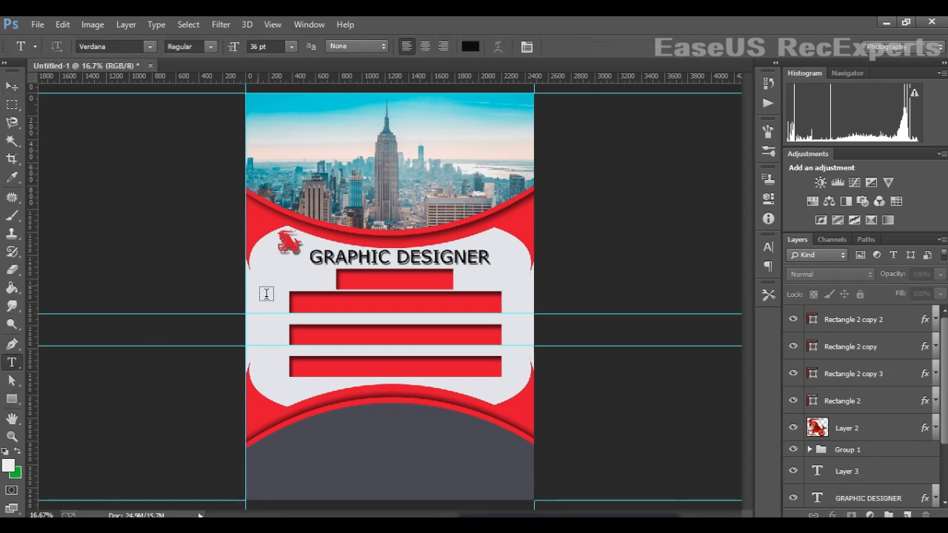
pyautogui.click(263, 281)
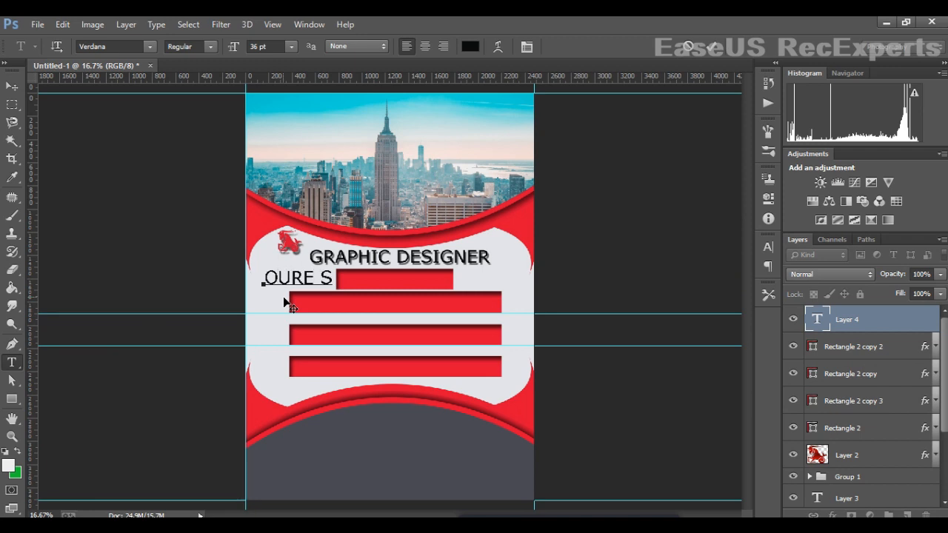
pyautogui.write('OURE SERVEC')
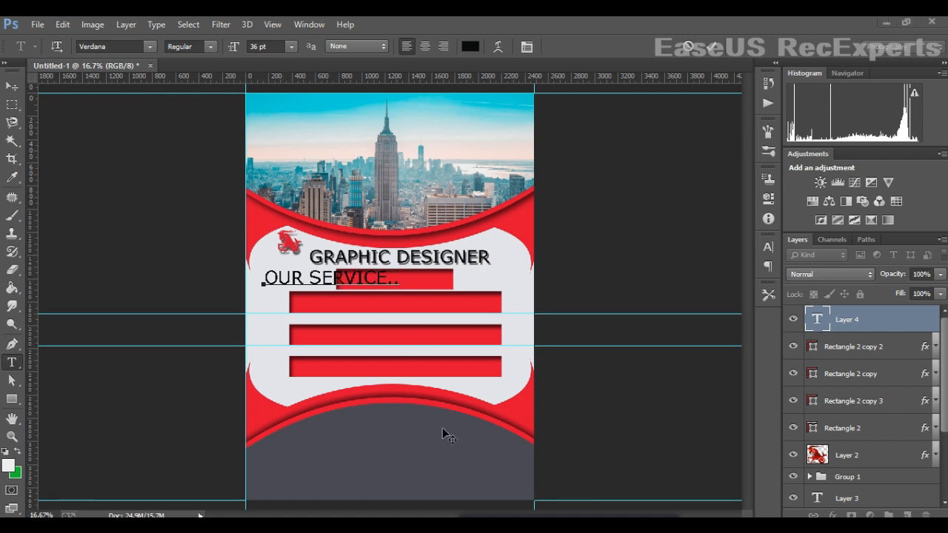
# Set the colour of the whole OUR SERVICE.. text to black (000000).
pyautogui.moveTo(264, 278); pyautogui.dragTo(451, 282)
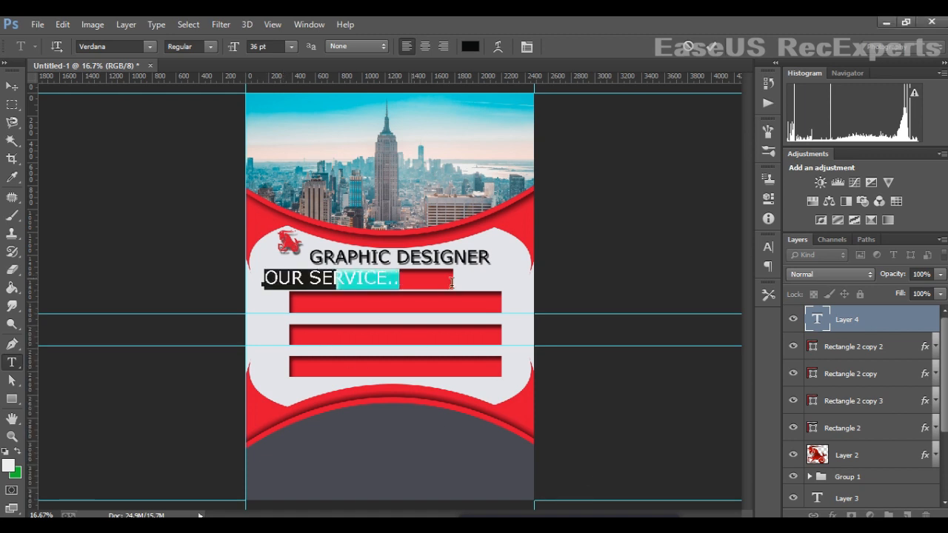
pyautogui.click(471, 47)
pyautogui.click(519, 274)
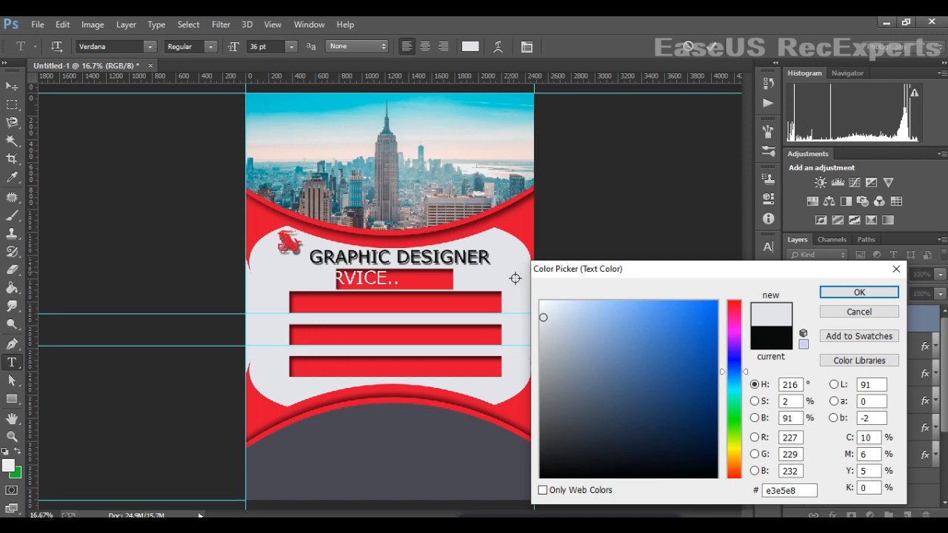
pyautogui.moveTo(572, 398); pyautogui.dragTo(570, 477)
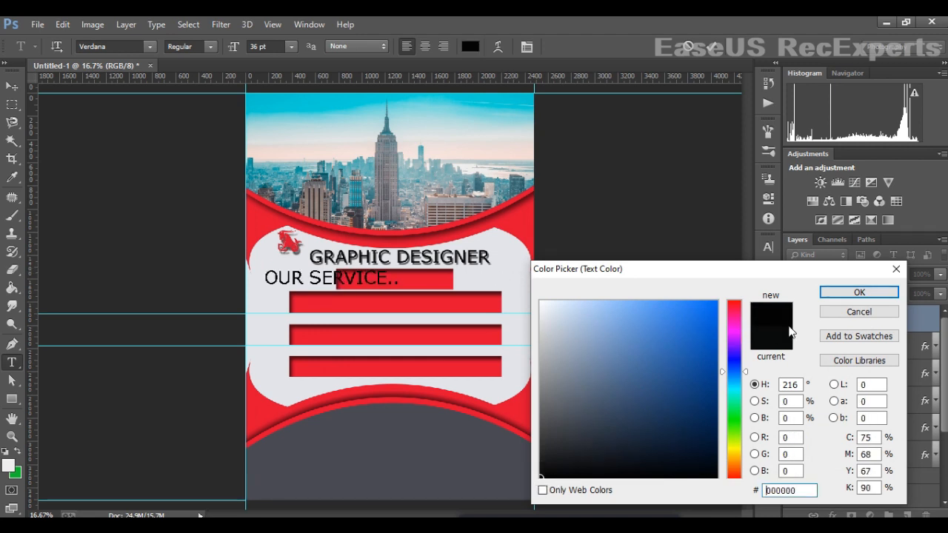
pyautogui.click(841, 293)
# Set the OUR SERVICE.. text size to 30 pt and move the text onto the narrow red bar.
pyautogui.click(291, 46)
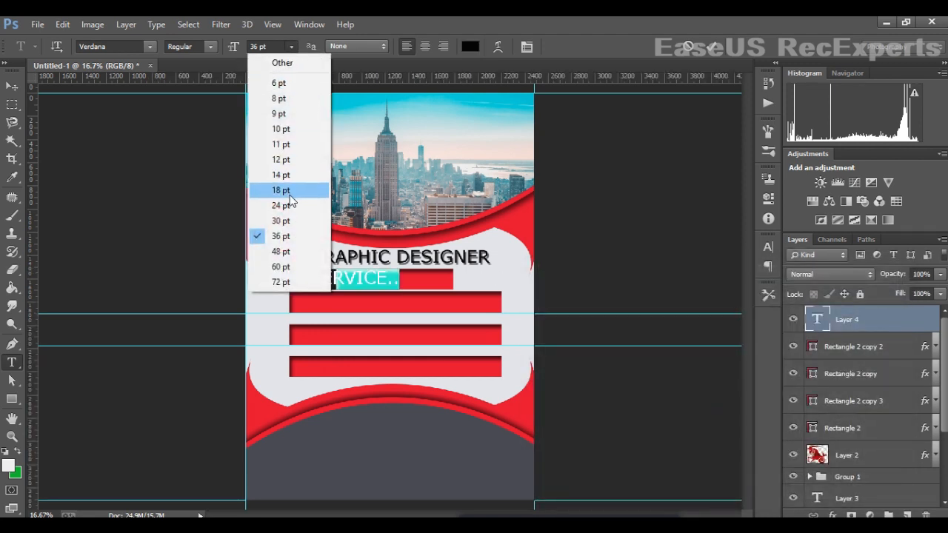
pyautogui.click(291, 206)
pyautogui.click(291, 46)
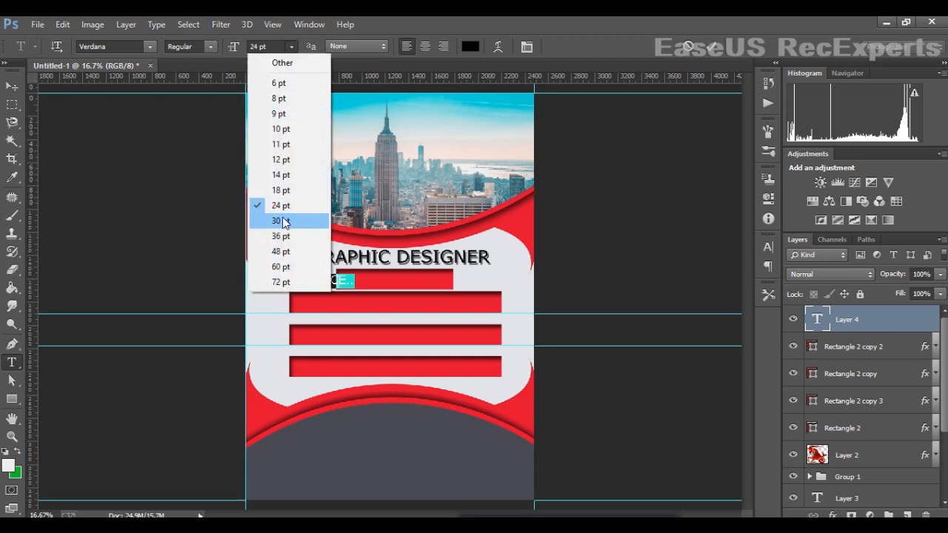
pyautogui.click(290, 219)
pyautogui.click(11, 86)
pyautogui.moveTo(330, 281); pyautogui.dragTo(404, 282)
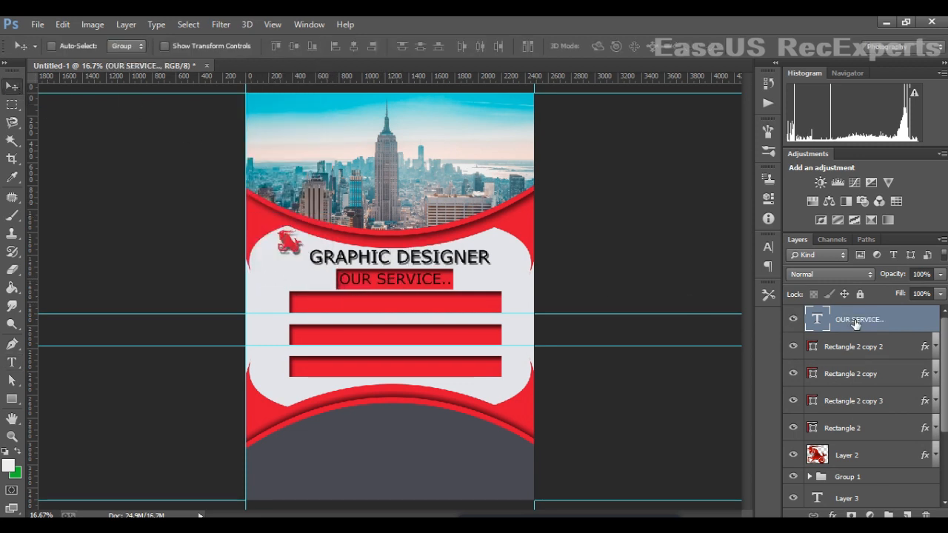
# Copy the drop shadow effect from the GRAPHIC DESIGNER heading layer to the OUR SERVICE.. text layer.
pyautogui.click(935, 400)
pyautogui.click(868, 440)
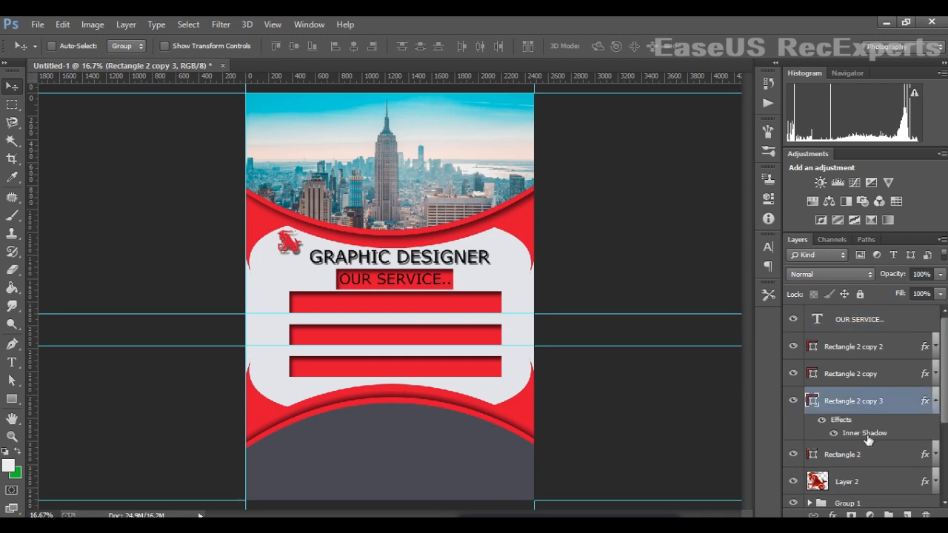
pyautogui.click(935, 400)
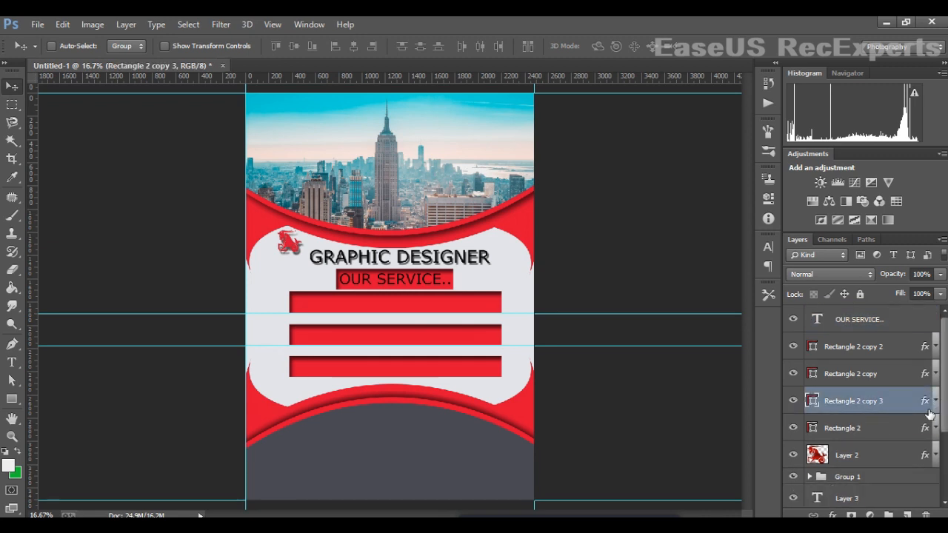
pyautogui.scroll(-1, 909, 420)
pyautogui.scroll(-1, 909, 419)
pyautogui.click(867, 471)
pyautogui.click(935, 471)
pyautogui.scroll(-1, 935, 471)
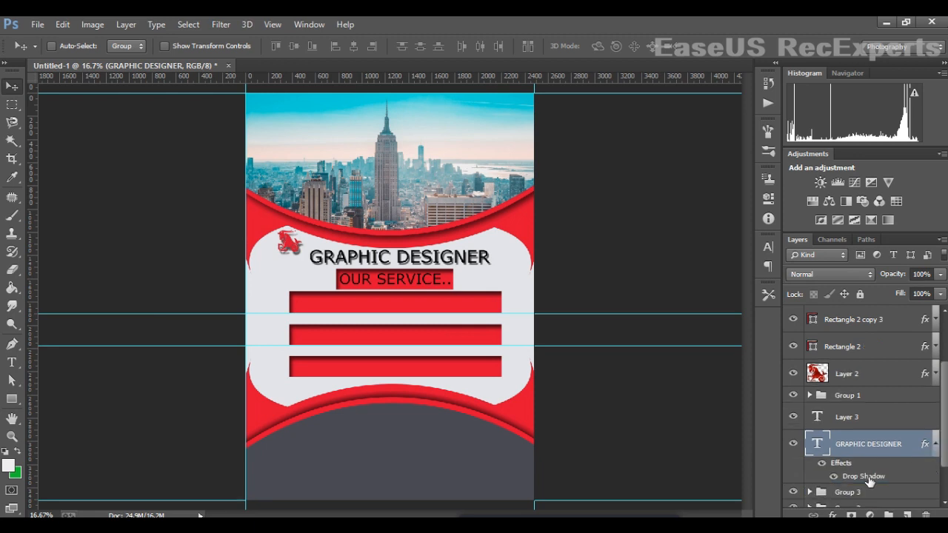
pyautogui.moveTo(870, 482); pyautogui.dragTo(855, 333)
# Adjust the OUR SERVICE.. drop shadow to a size of 10 px and a distance of 13 px.
pyautogui.click(869, 354)
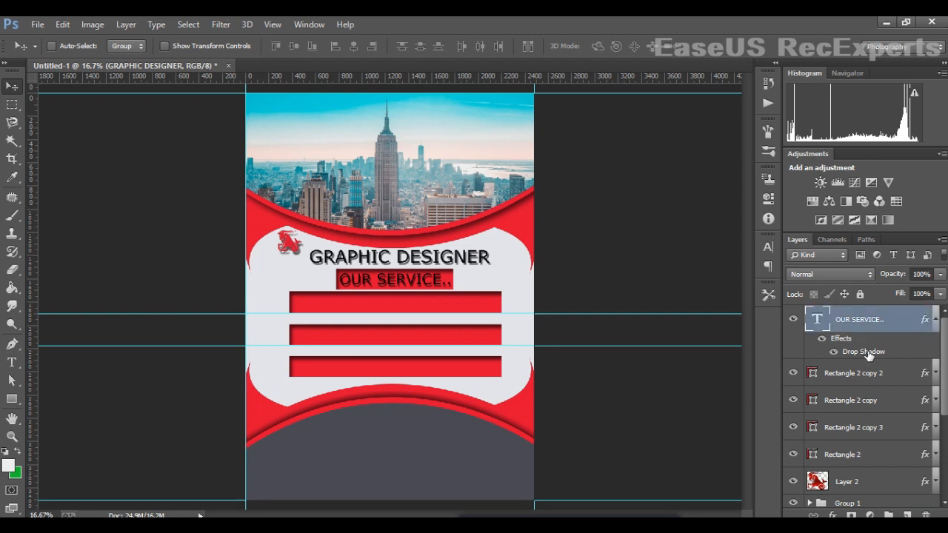
pyautogui.doubleClick(868, 354)
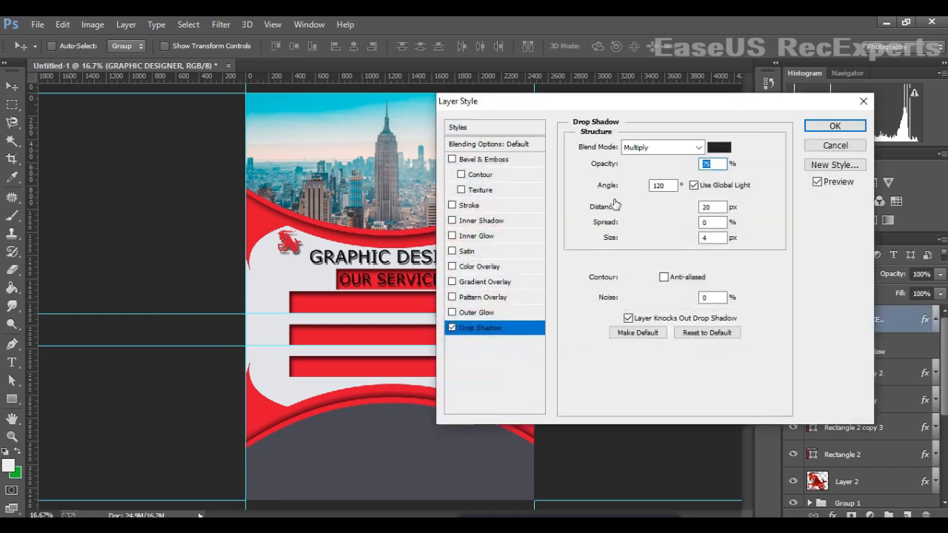
pyautogui.moveTo(577, 97); pyautogui.dragTo(673, 103)
pyautogui.moveTo(706, 235); pyautogui.dragTo(707, 234)
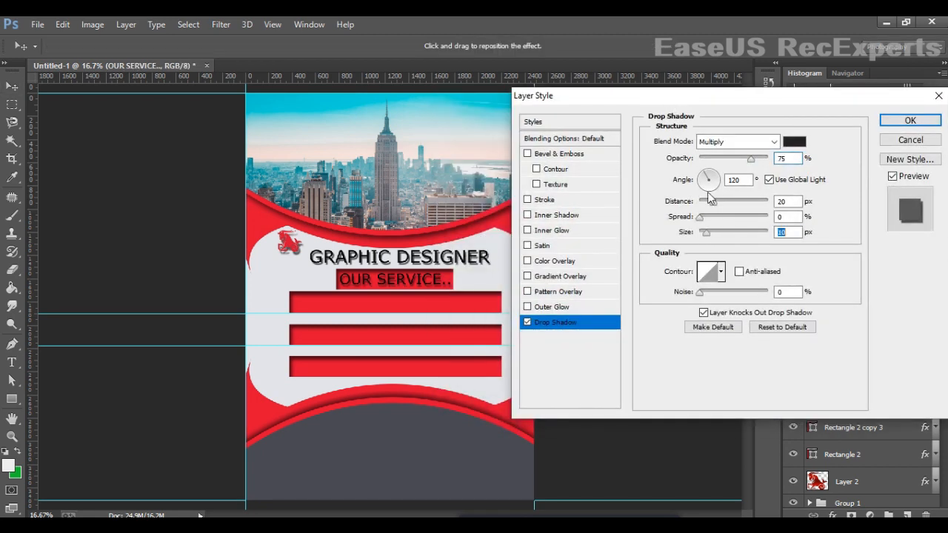
pyautogui.moveTo(712, 201); pyautogui.dragTo(709, 209)
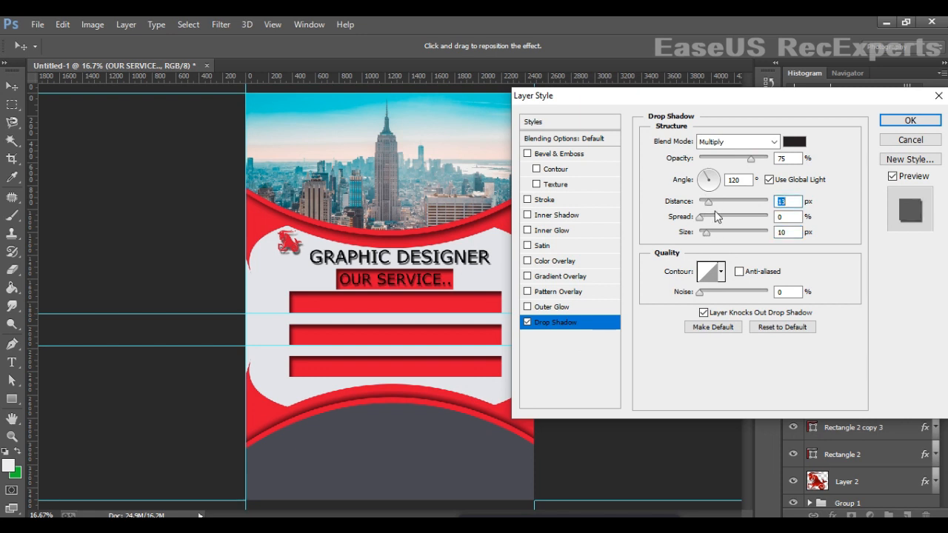
pyautogui.click(908, 123)
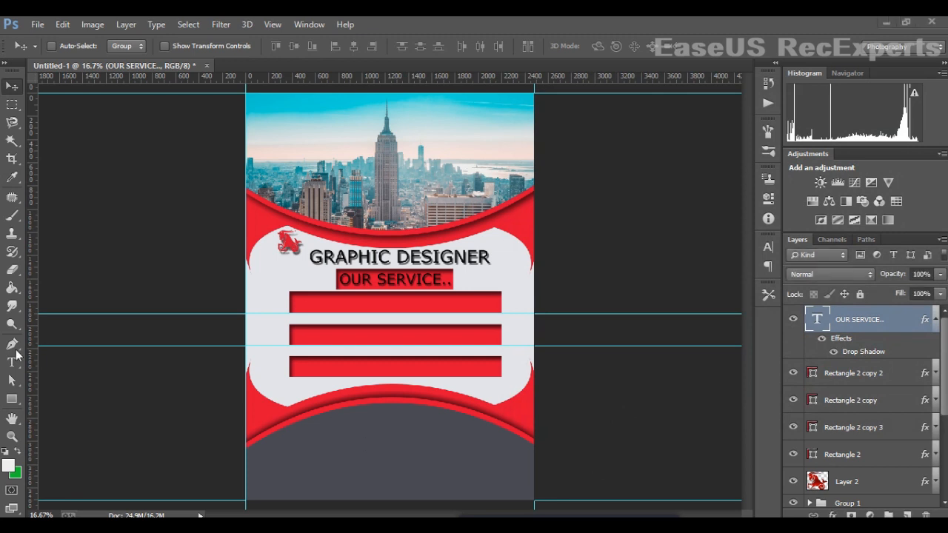
# Recolour the words OUR SERVICE with the light grey sampled from the panel around the bars.
pyautogui.press('t')
pyautogui.click(341, 277)
pyautogui.hotkey('ctrl', 'a')
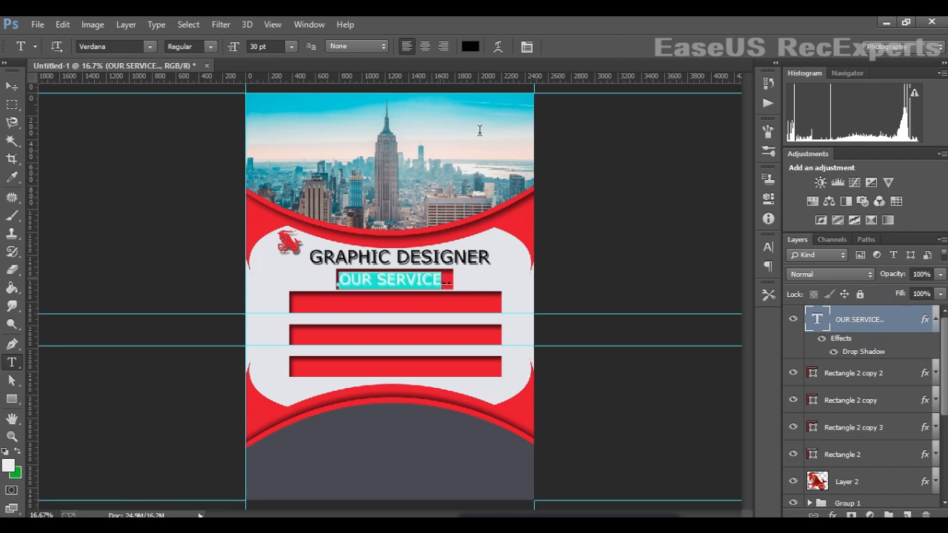
pyautogui.click(470, 46)
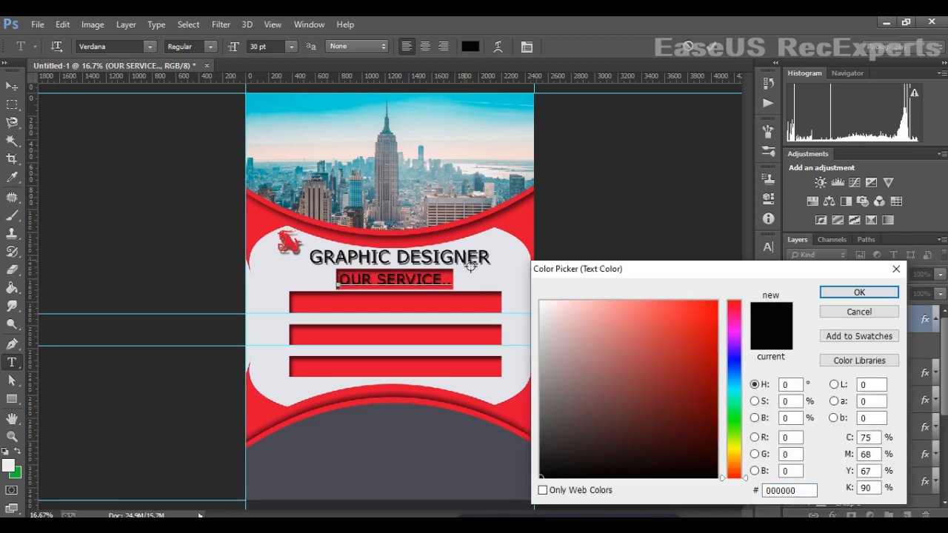
pyautogui.click(511, 280)
pyautogui.click(858, 292)
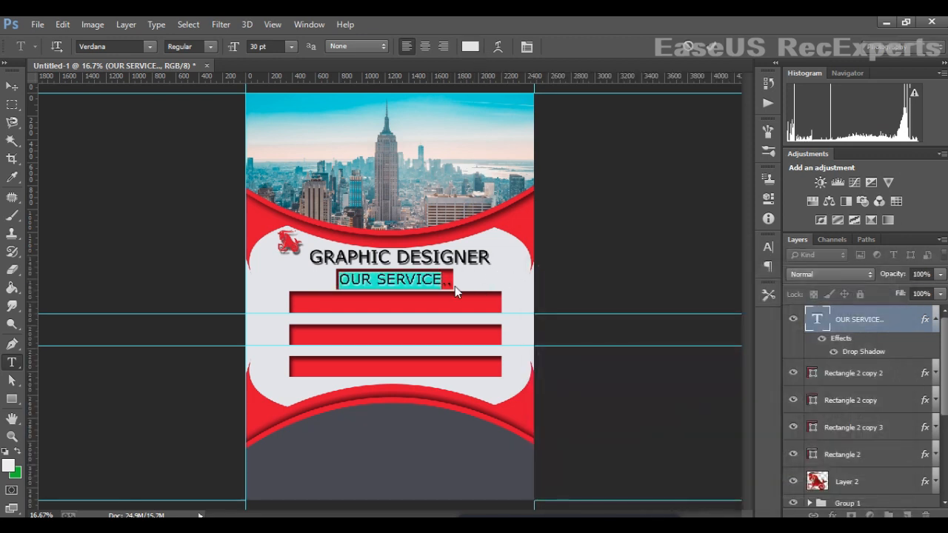
# Recolour the two trailing dots of OUR SERVICE.. with the same light grey from the panel and commit the text.
pyautogui.moveTo(455, 286); pyautogui.dragTo(442, 284)
pyautogui.click(470, 46)
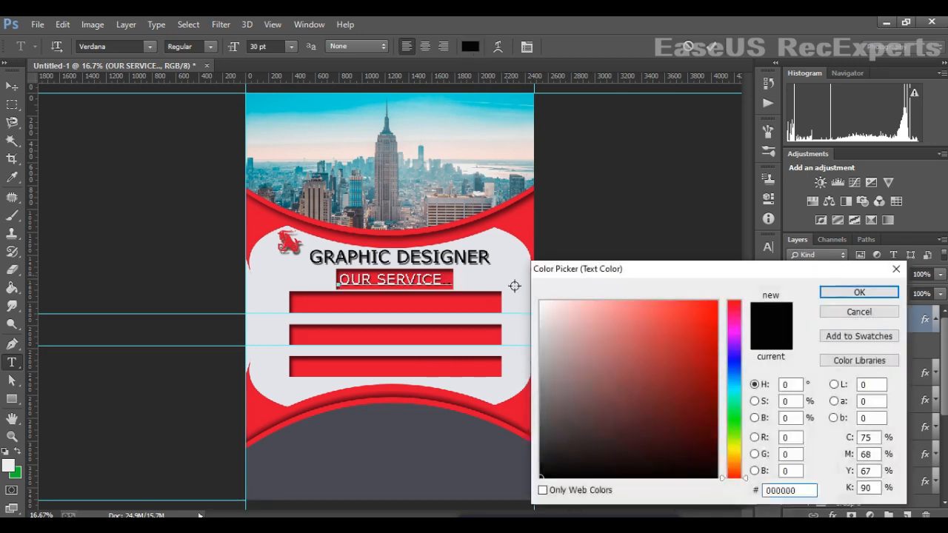
pyautogui.click(511, 284)
pyautogui.click(858, 292)
pyautogui.click(12, 86)
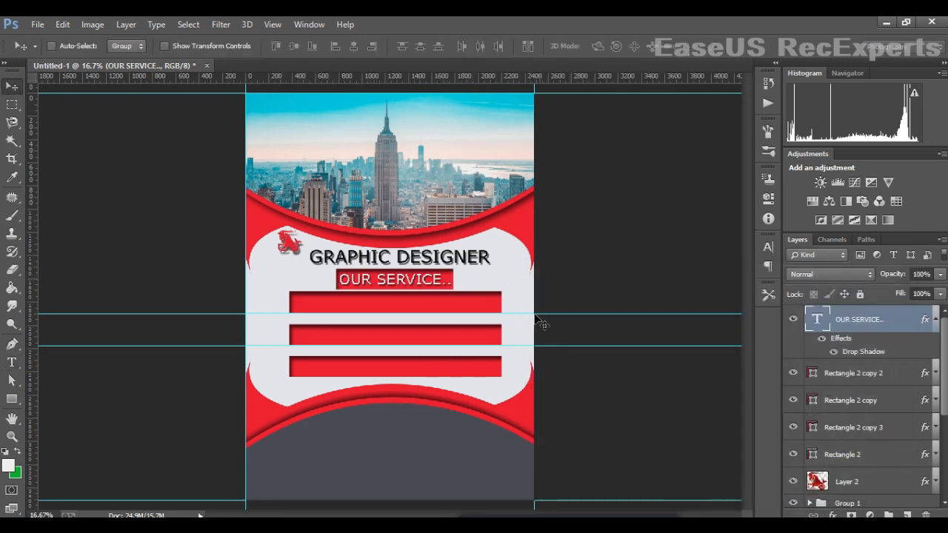
# Add a new 30 pt text in black (000000) reading "FLYER DESIGN.." near the middle red bar.
pyautogui.press('t')
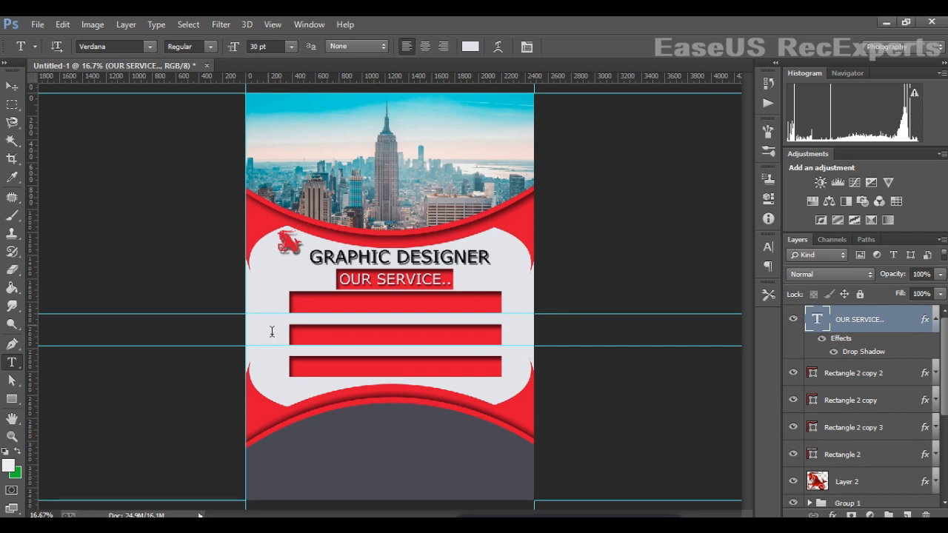
pyautogui.click(272, 331)
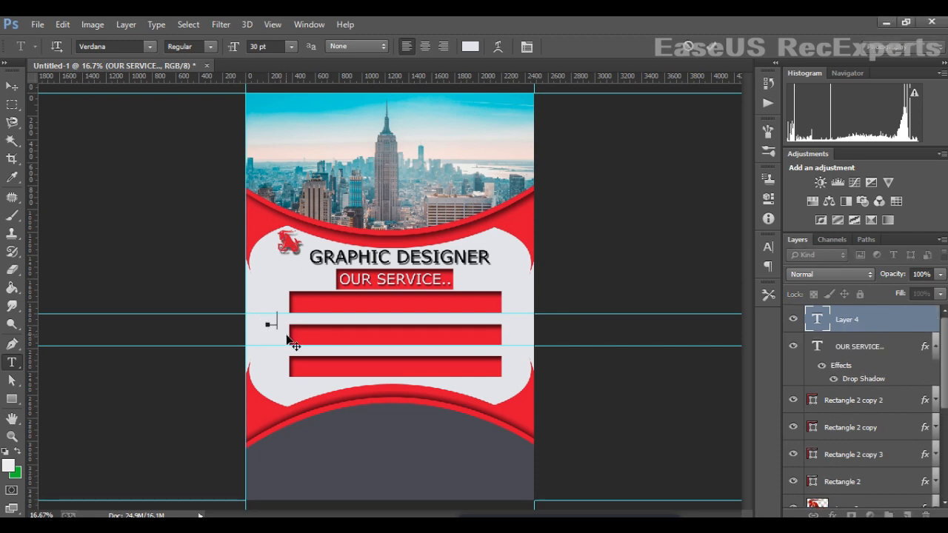
pyautogui.click(472, 48)
pyautogui.write('000000')
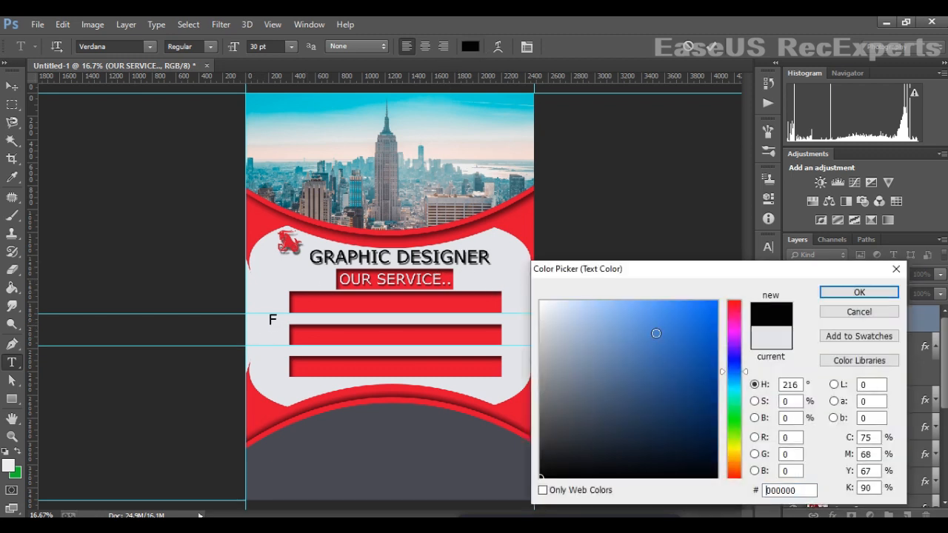
pyautogui.click(858, 292)
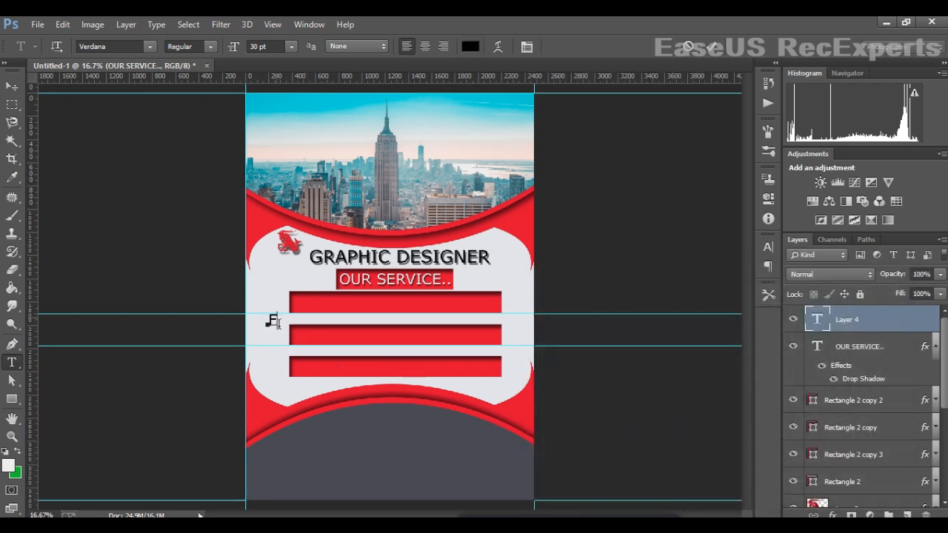
pyautogui.write('ER ')
pyautogui.write('DESIGN')
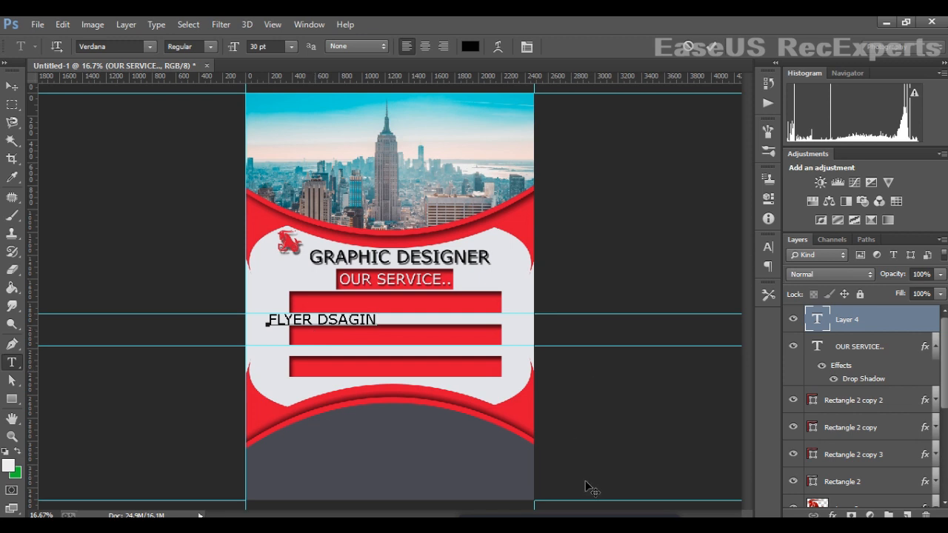
pyautogui.write('..')
# Recolour the whole FLYER DESIGN.. text off-white.
pyautogui.hotkey('ctrl', 'a')
pyautogui.click(470, 46)
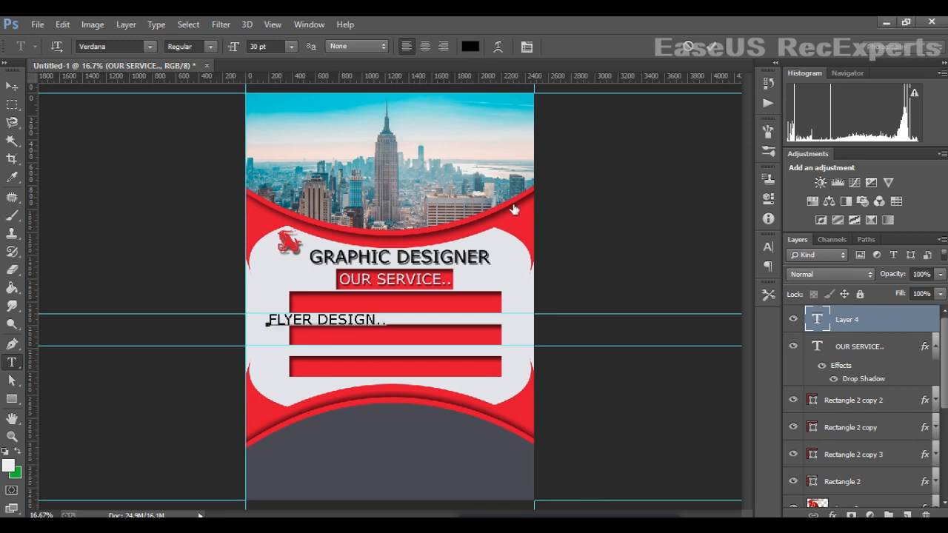
pyautogui.click(541, 312)
pyautogui.click(839, 292)
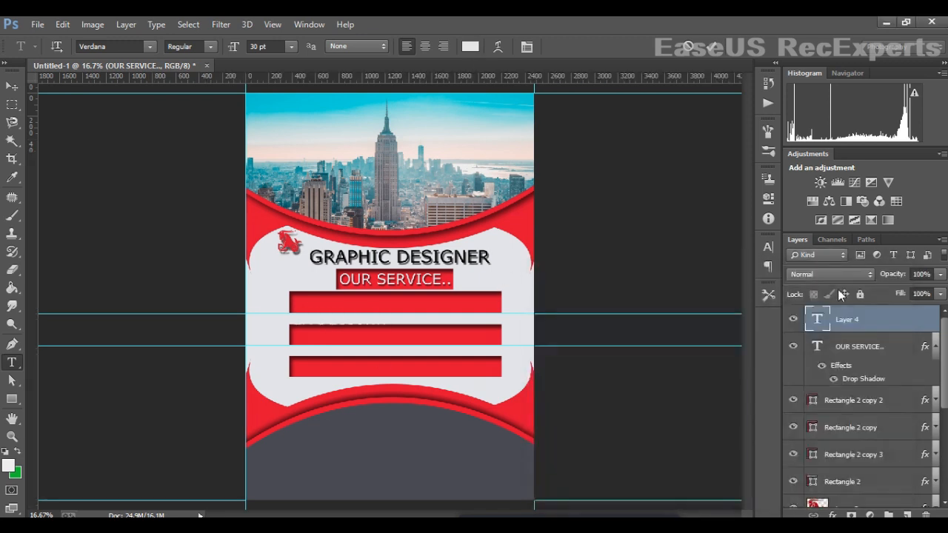
# Move the FLYER DESIGN.. text onto the upper wide red bar, widen it slightly and nudge it down to sit centred.
pyautogui.click(12, 86)
pyautogui.moveTo(330, 324); pyautogui.dragTo(400, 305)
pyautogui.hotkey('ctrl', 't')
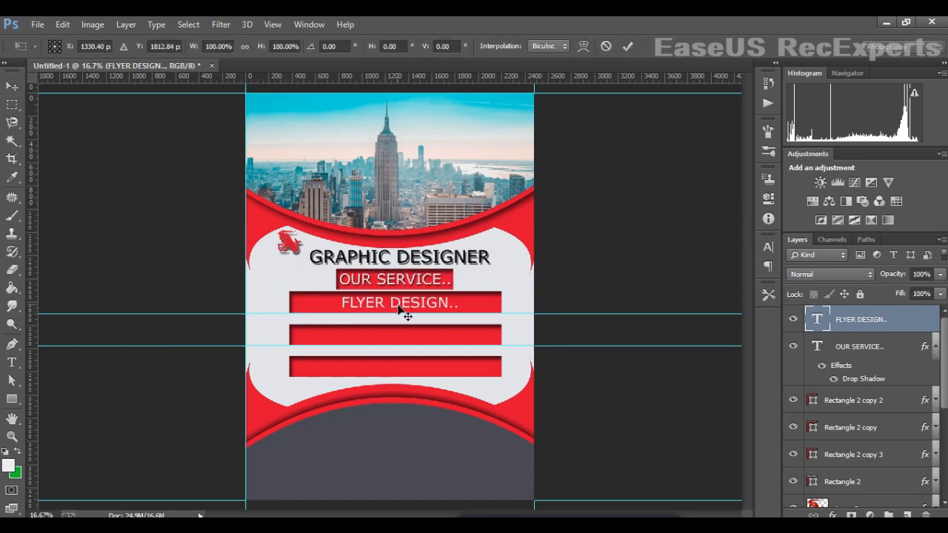
pyautogui.moveTo(462, 306)
pyautogui.mouseDown()
pyautogui.moveTo(485, 308)
pyautogui.moveTo(449, 305)
pyautogui.mouseUp()
pyautogui.press('Return')
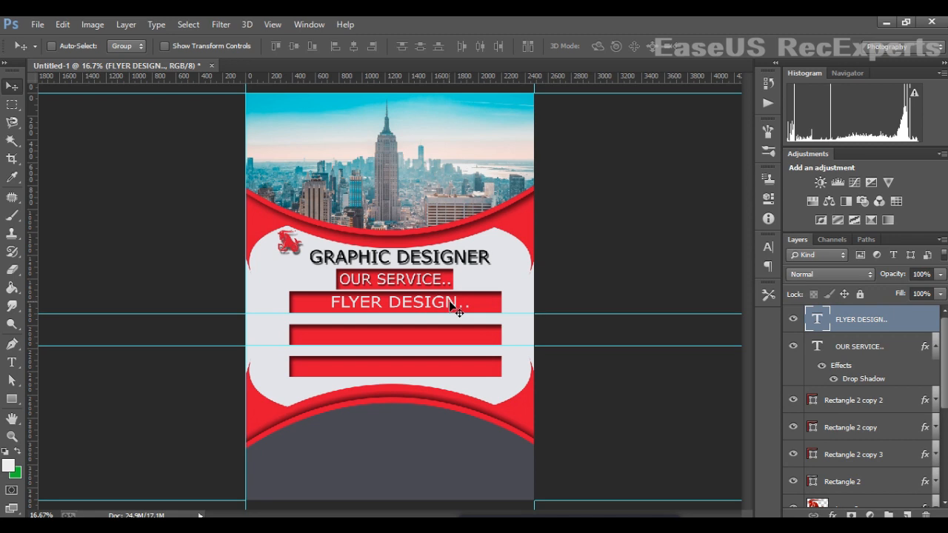
pyautogui.hotkey('shift', 'Down')
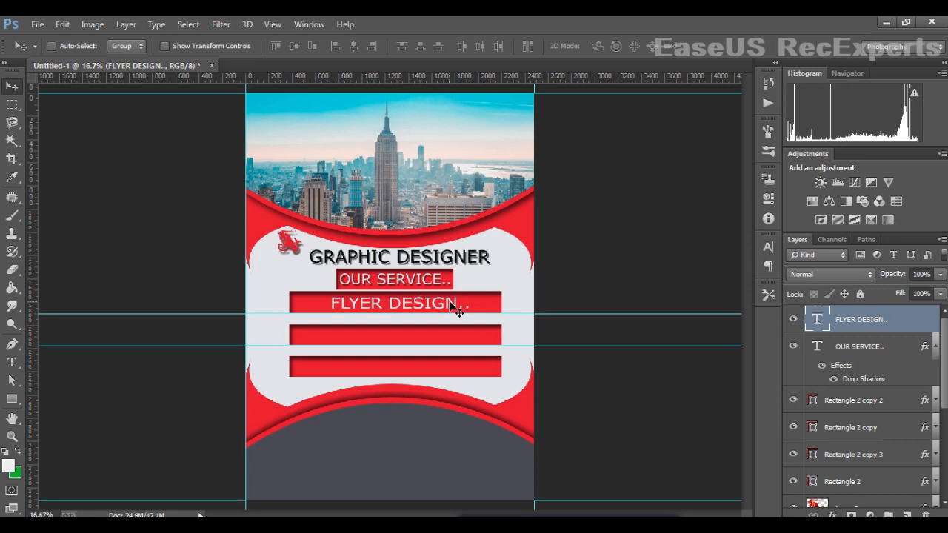
# Copy the drop shadow effect from the OUR SERVICE.. layer to the FLYER DESIGN.. layer.
pyautogui.click(873, 382)
pyautogui.moveTo(873, 382); pyautogui.dragTo(865, 322)
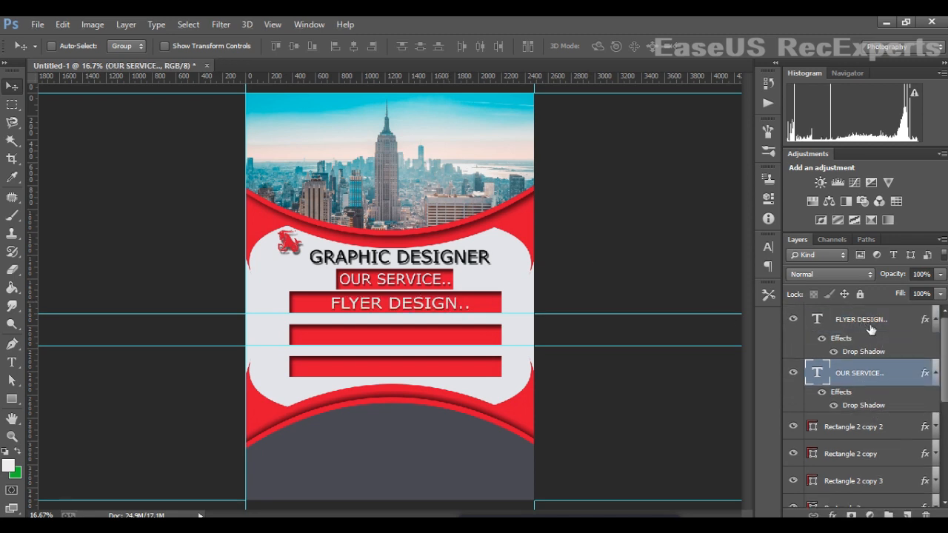
# Set the text colour to black (000000) and start a new text line beside the middle wide red bar.
pyautogui.press('t')
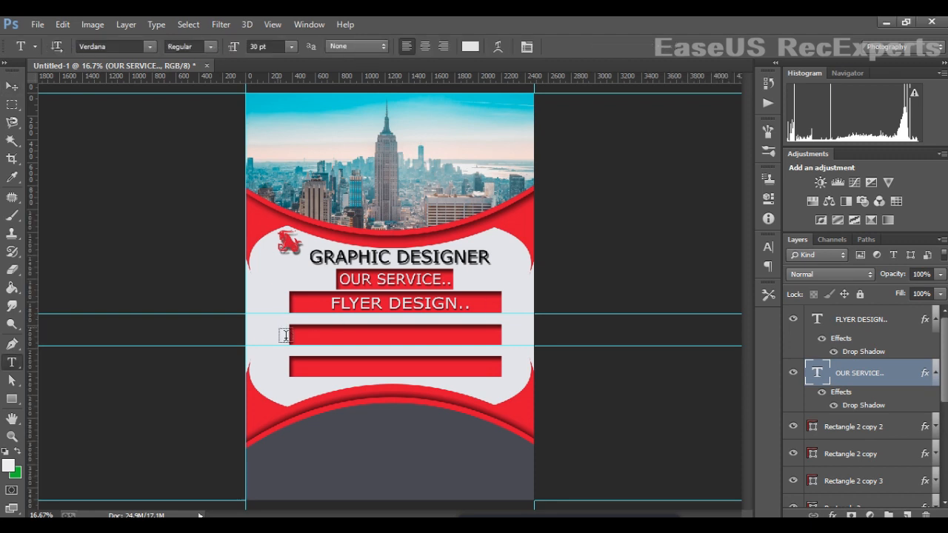
pyautogui.click(470, 46)
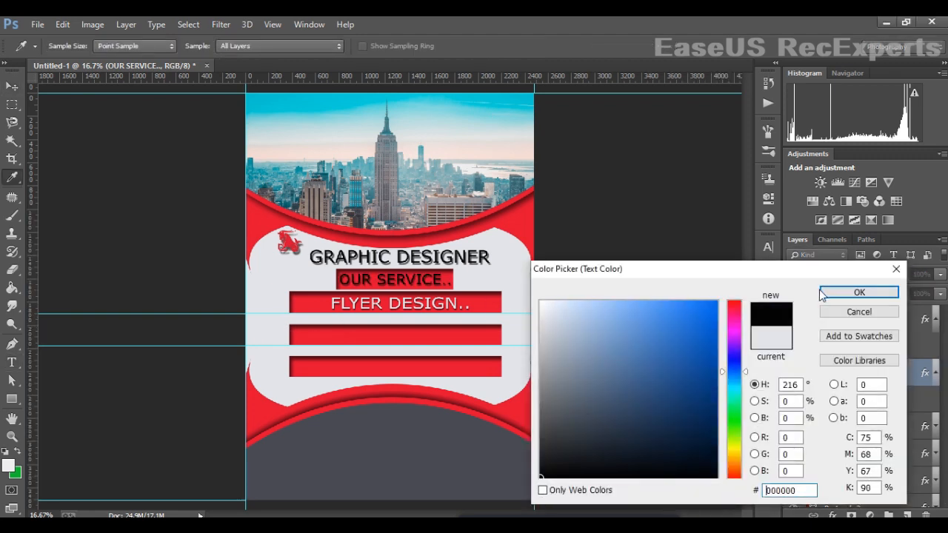
pyautogui.click(823, 293)
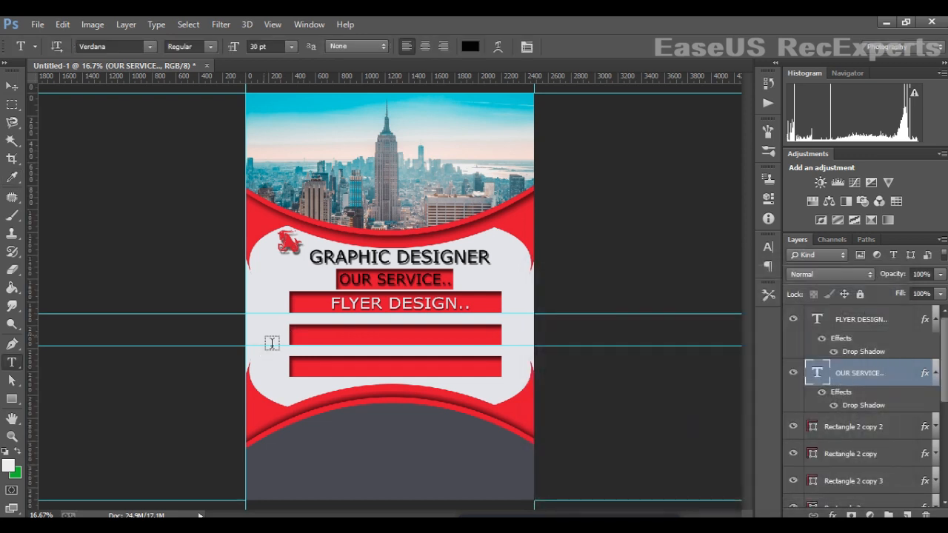
pyautogui.click(272, 343)
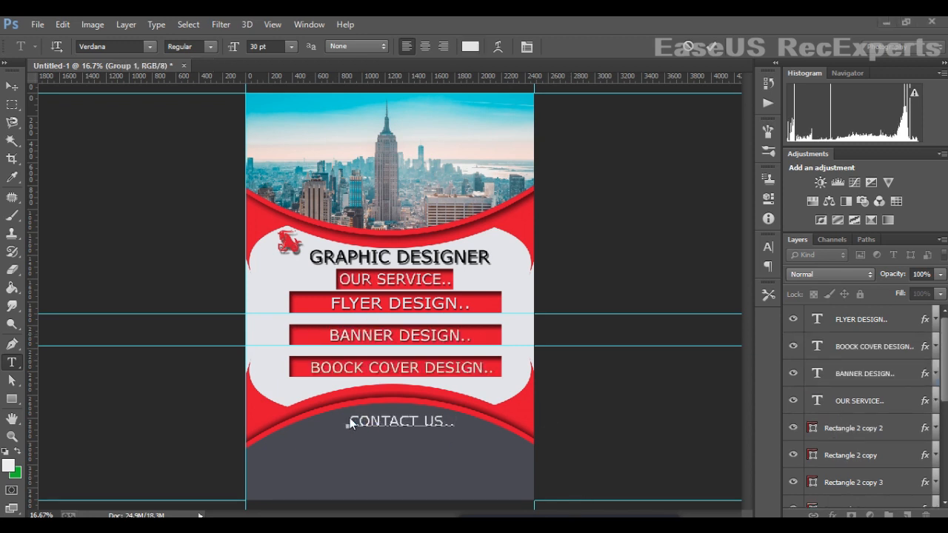
# Set the size of the whole CONTACT US.. footer text to 36 pt.
pyautogui.moveTo(351, 423); pyautogui.dragTo(494, 429)
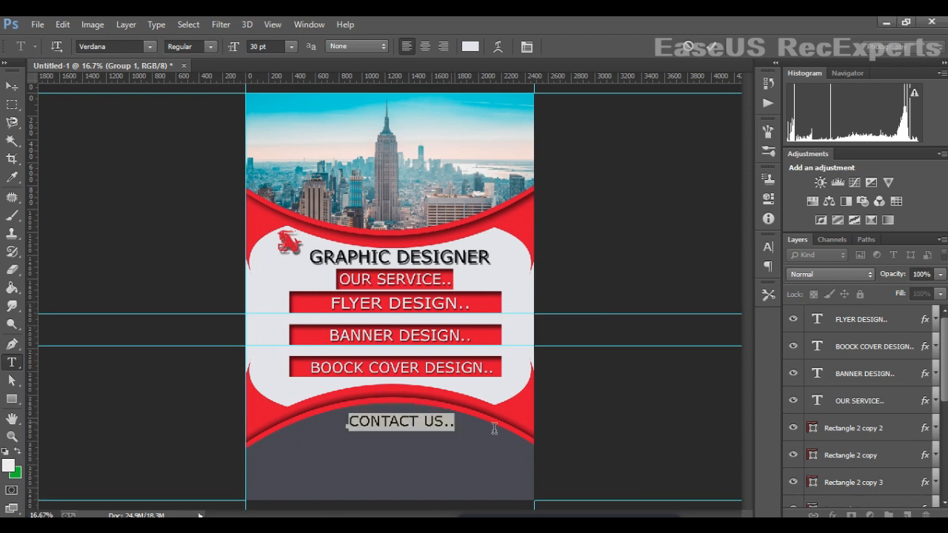
pyautogui.click(291, 46)
pyautogui.click(280, 235)
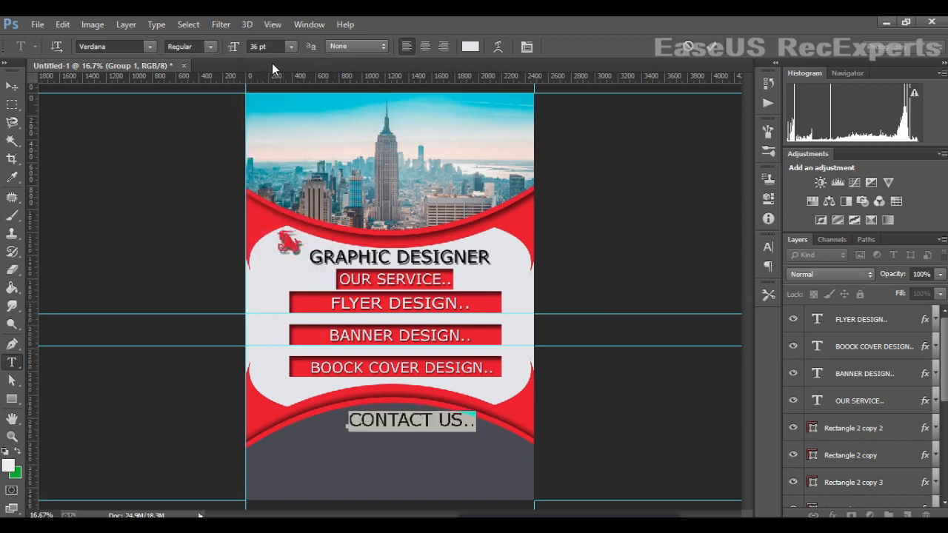
pyautogui.click(11, 86)
# Copy the drop shadow effect from the OUR SERVICE.. layer to the CONTACT US.. layer and shift that text slightly left in the footer.
pyautogui.scroll(2, 894, 465)
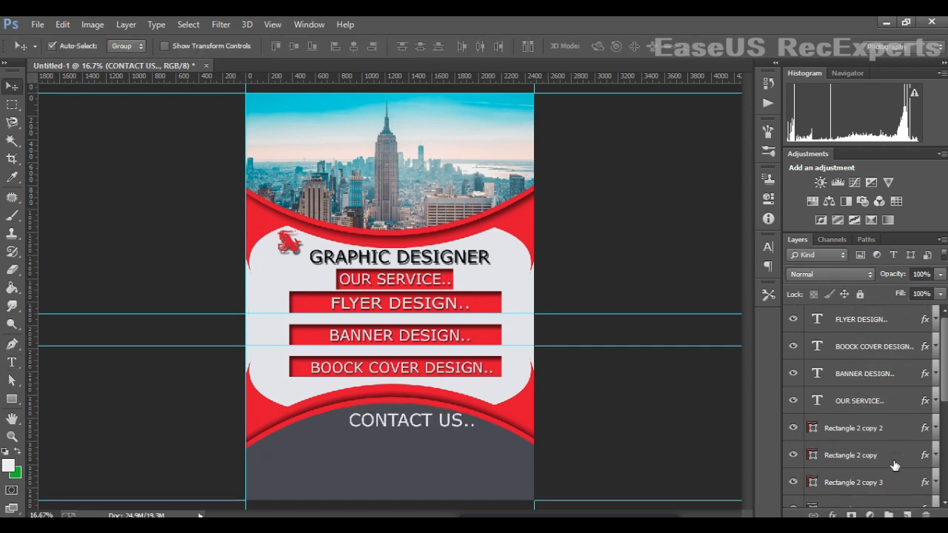
pyautogui.scroll(-2, 894, 465)
pyautogui.keyDown('ctrl'); pyautogui.click(856, 321); pyautogui.keyUp('ctrl')
pyautogui.moveTo(854, 317); pyautogui.dragTo(854, 315)
pyautogui.click(936, 348)
pyautogui.click(876, 380)
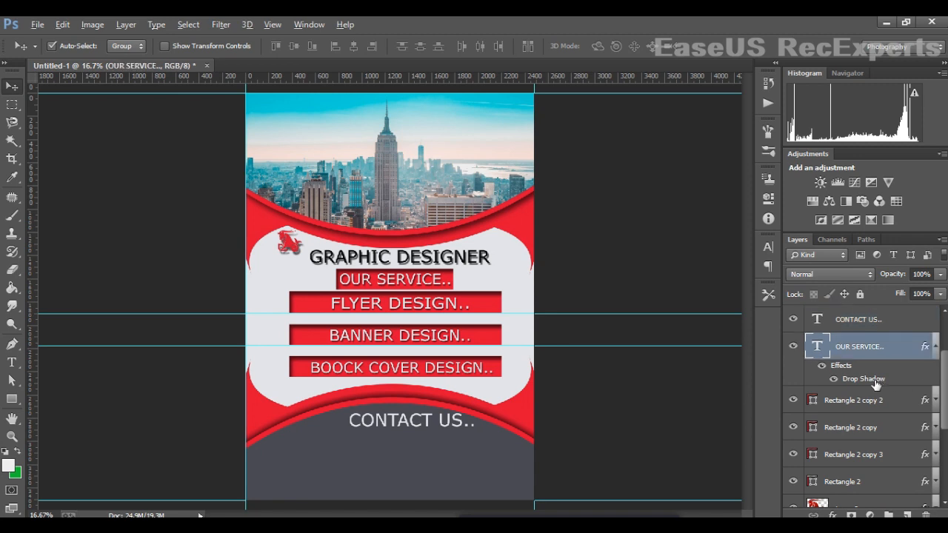
pyautogui.moveTo(876, 382); pyautogui.dragTo(867, 319)
pyautogui.moveTo(401, 421); pyautogui.dragTo(386, 418)
pyautogui.click(936, 320)
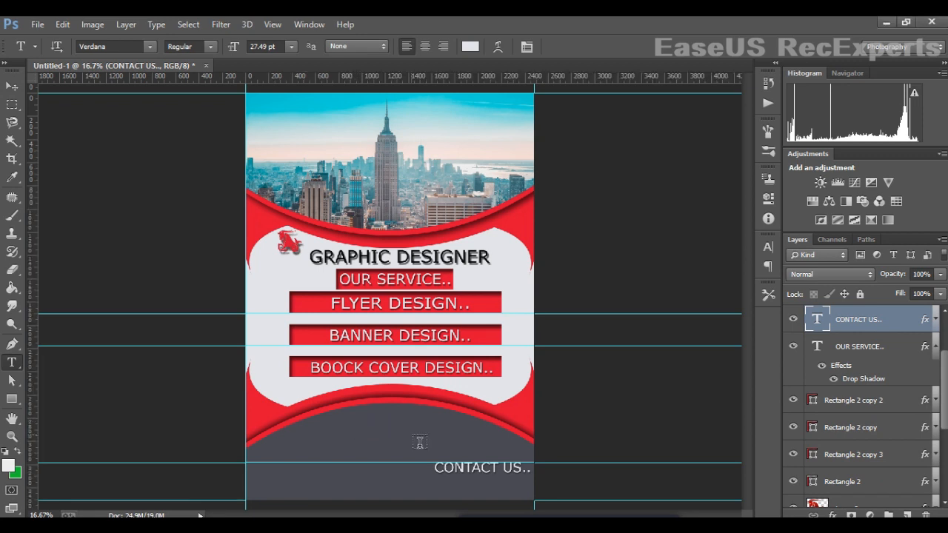
# Add a new 36 pt off-white text reading "OUR SERVICE" at the upper edge of the grey footer.
pyautogui.click(367, 418)
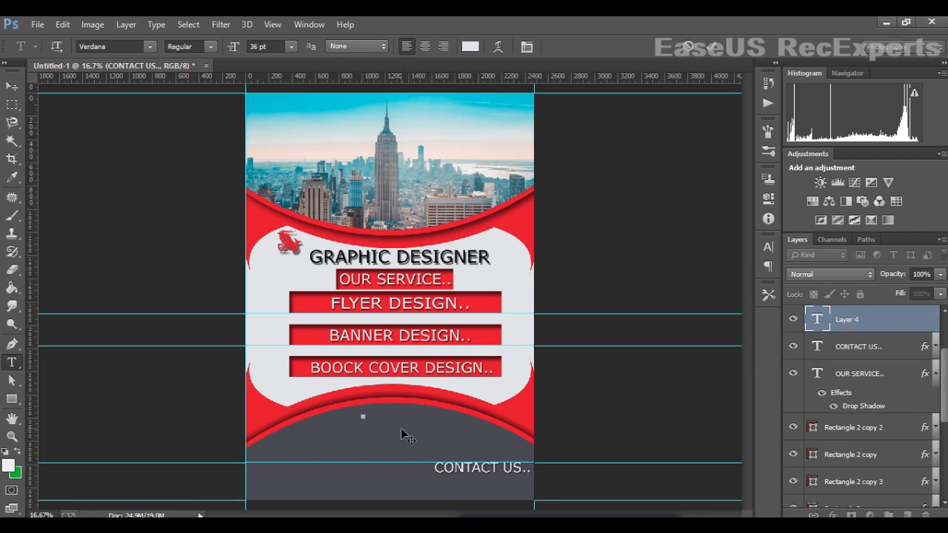
pyautogui.write('OUR SERVICE')
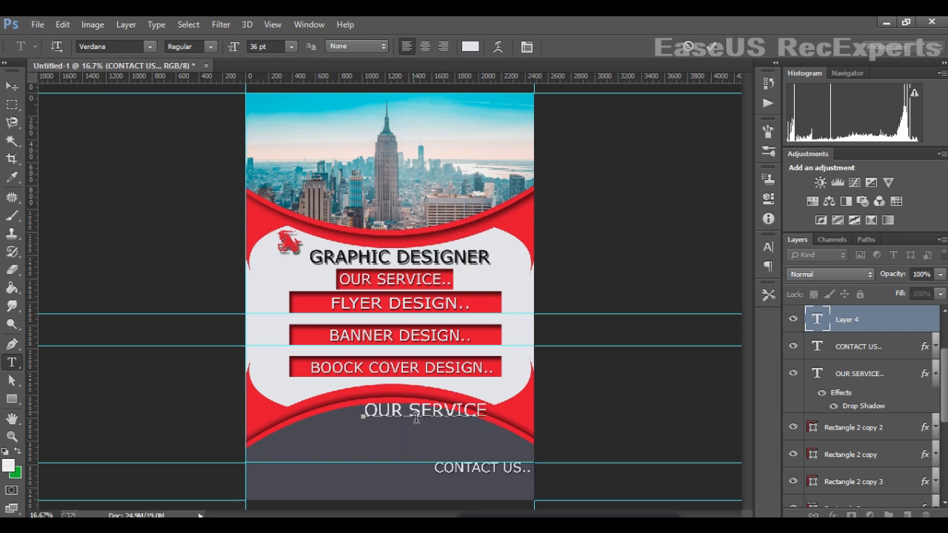
pyautogui.click(12, 86)
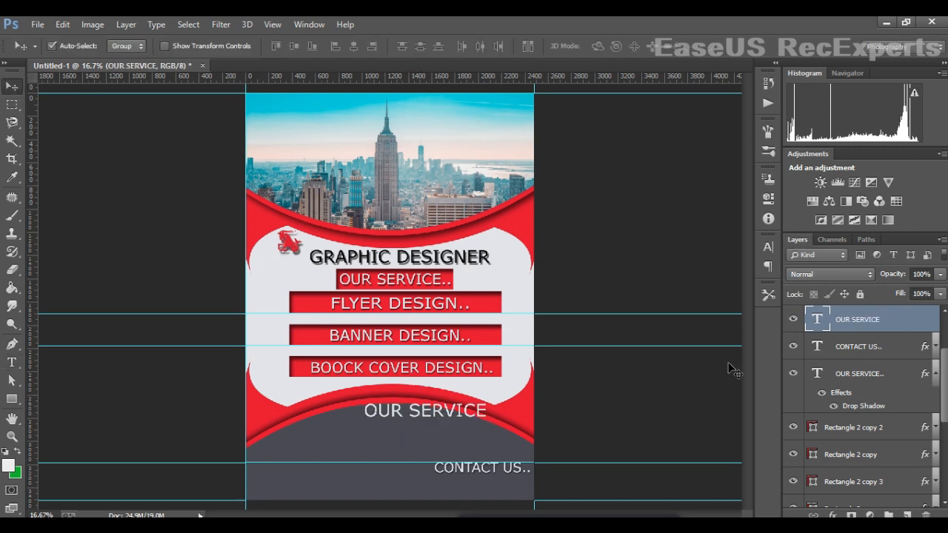
# Copy the CONTACT US.. drop shadow to the new OUR SERVICE layer and move that text down inside the grey footer.
pyautogui.click(935, 346)
pyautogui.moveTo(875, 380); pyautogui.dragTo(872, 325)
pyautogui.moveTo(448, 412); pyautogui.dragTo(415, 425)
# Append two dots to the footer text so it reads "OUR SERVICE..".
pyautogui.press('t')
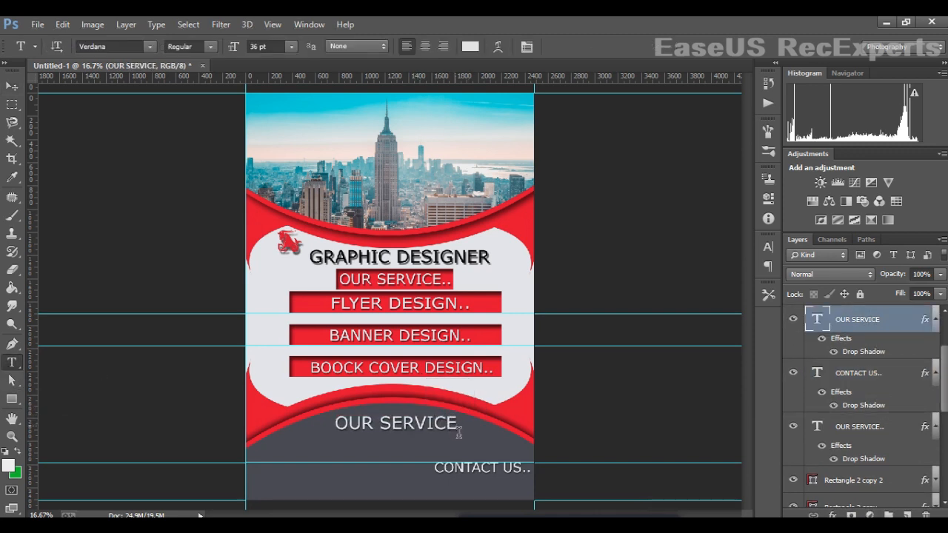
pyautogui.click(466, 435)
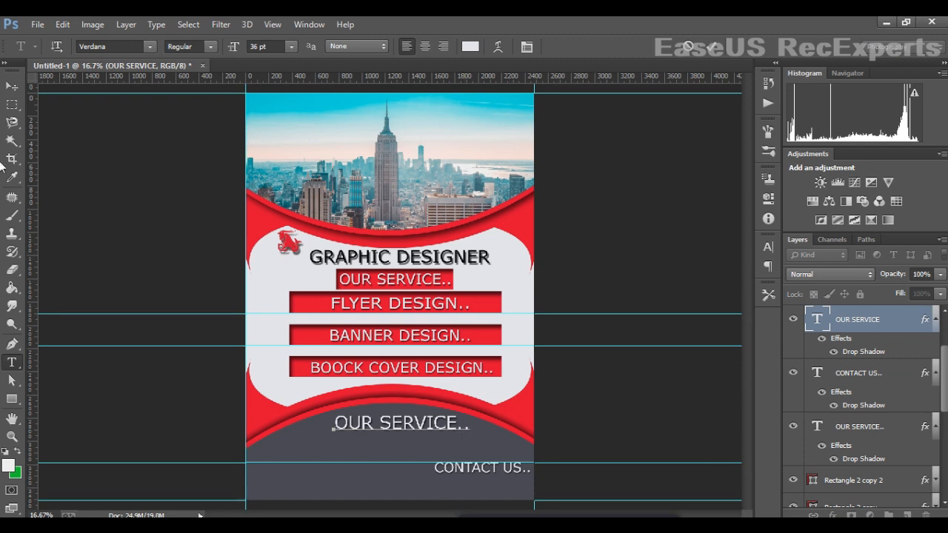
pyautogui.click(9, 89)
# Collapse the effect lists of the three text layers and move the footer OUR SERVICE.. text up and slightly left beneath the curve.
pyautogui.click(937, 324)
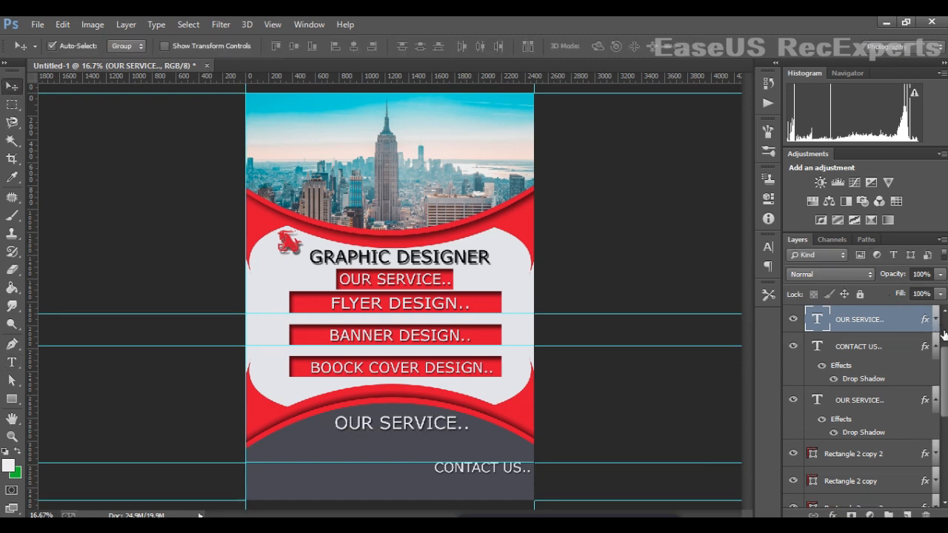
pyautogui.click(937, 348)
pyautogui.click(936, 376)
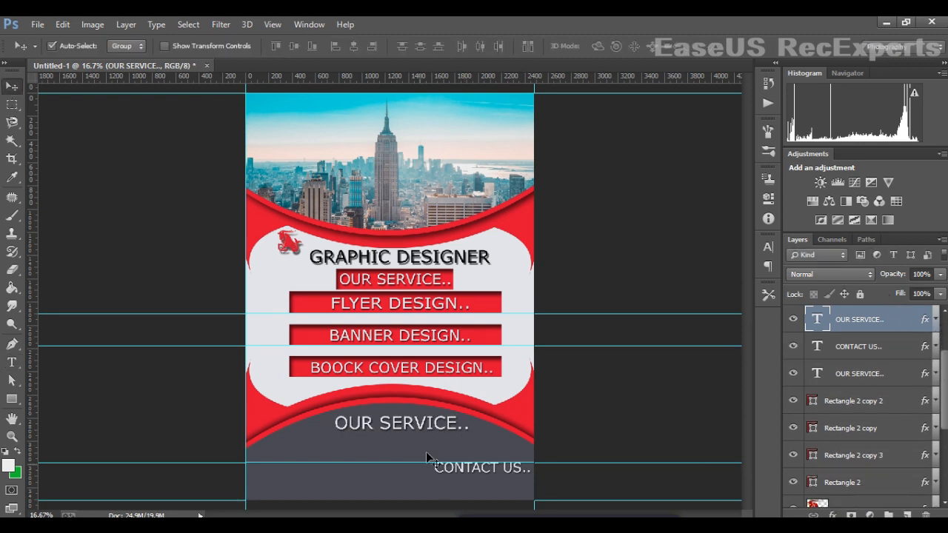
pyautogui.moveTo(431, 426); pyautogui.dragTo(425, 419)
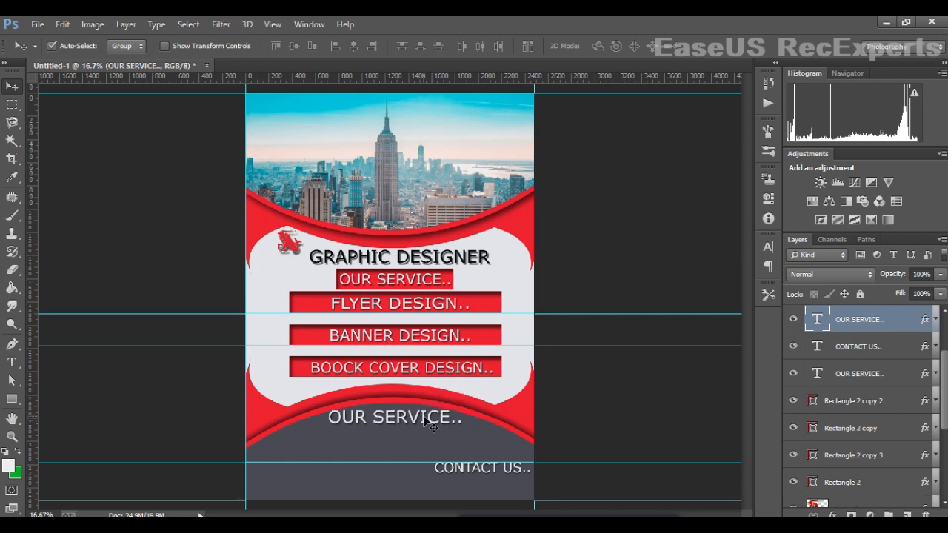
# Adjust the footer OUR SERVICE.. text's drop shadow to a distance of 24 px and a size of 10 px.
pyautogui.click(937, 322)
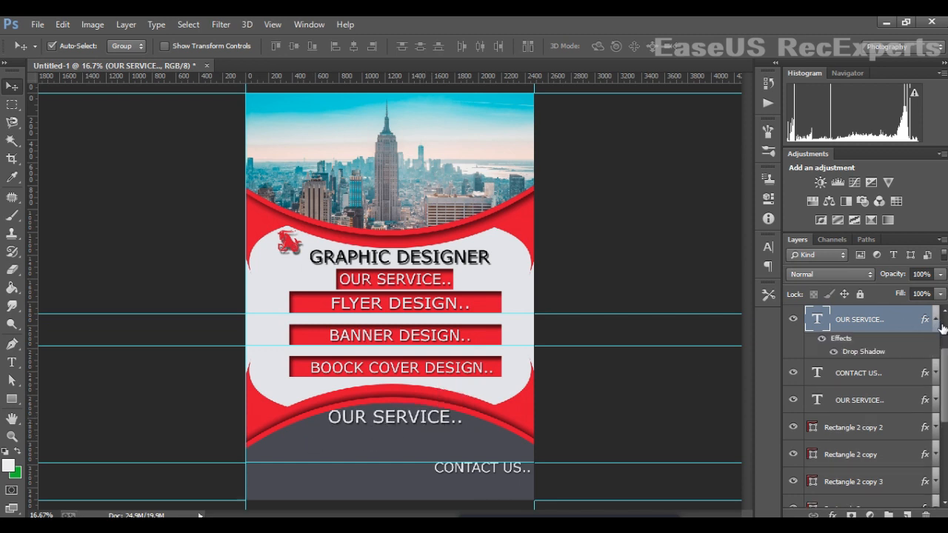
pyautogui.doubleClick(867, 352)
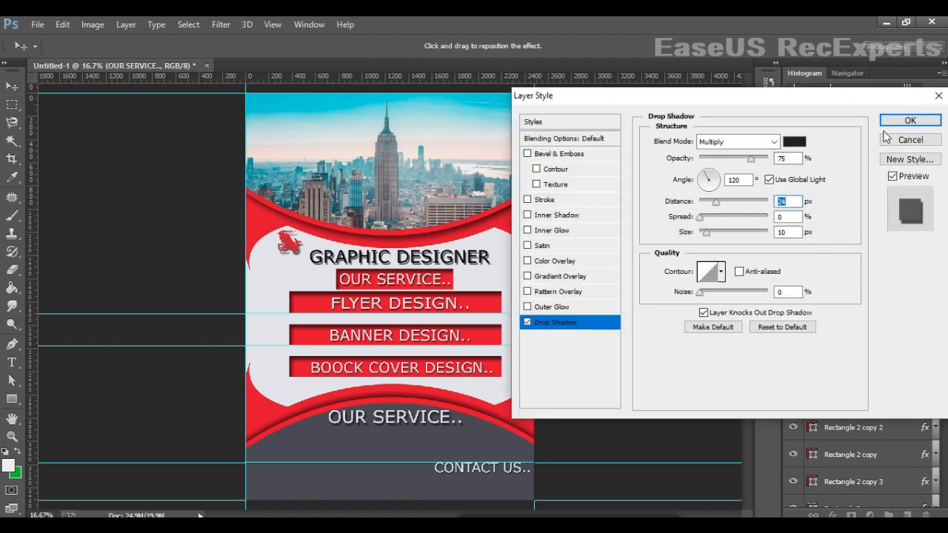
pyautogui.click(910, 120)
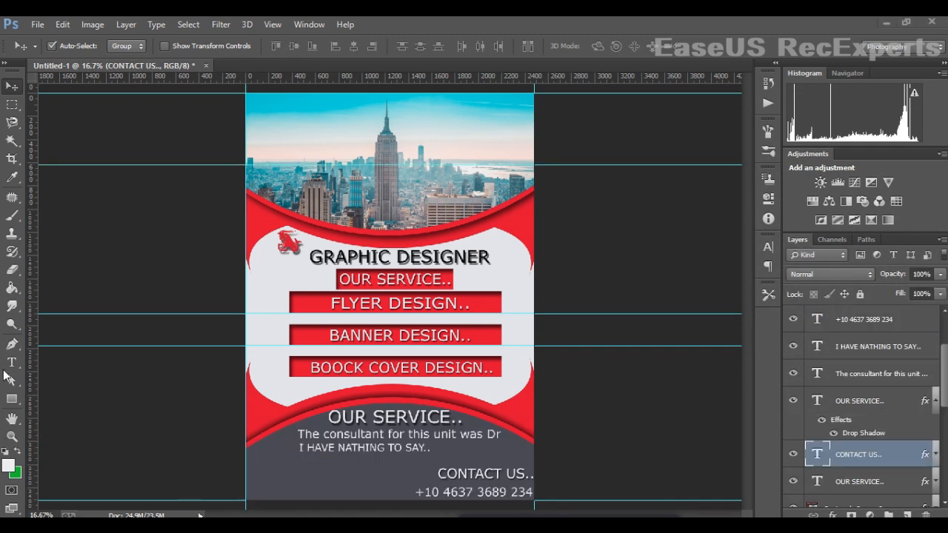
# Duplicate the GRAPHIC DESIGNER heading into the footer's lower left corner and scale the copy down to clear the contact lines.
pyautogui.click(15, 362)
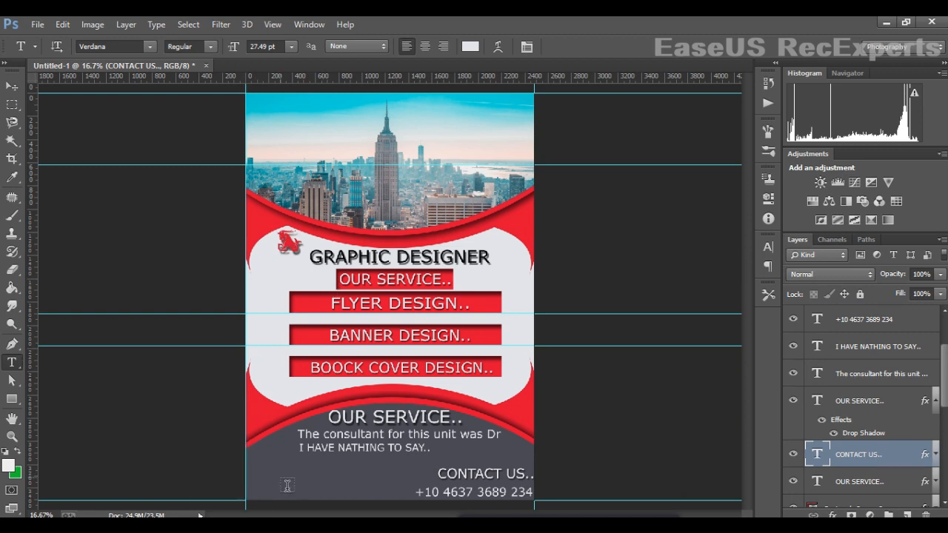
pyautogui.press('v')
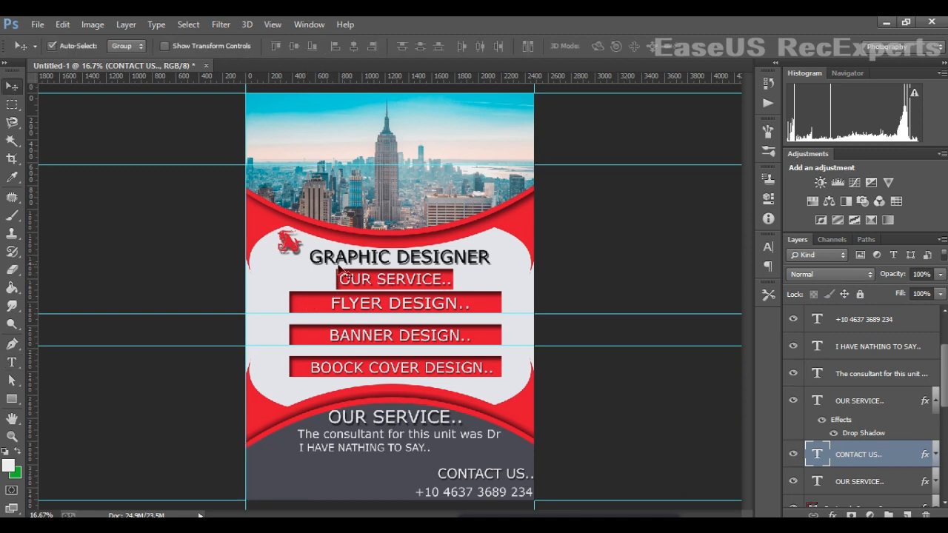
pyautogui.click(401, 259)
pyautogui.moveTo(381, 260); pyautogui.dragTo(330, 472)
pyautogui.hotkey('ctrl', 't')
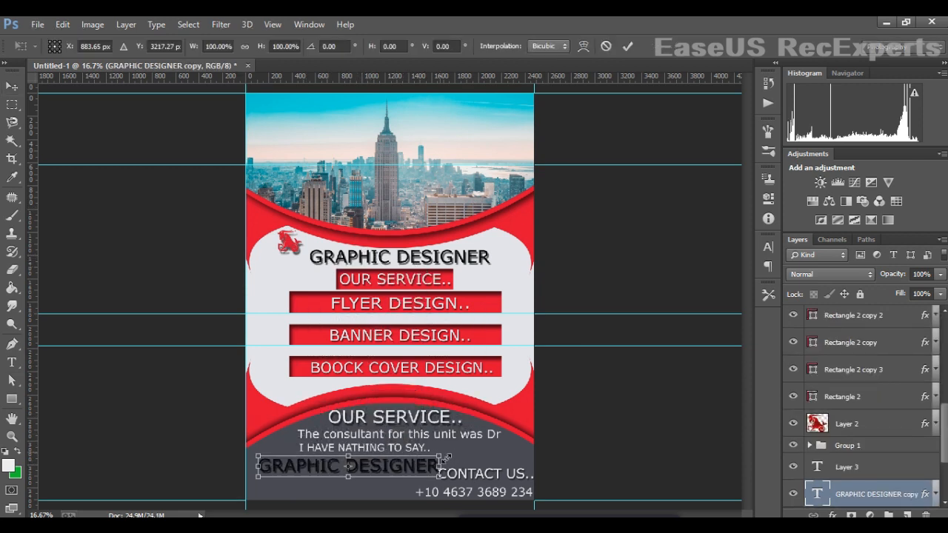
pyautogui.moveTo(448, 457); pyautogui.dragTo(393, 489)
pyautogui.press('Return')
# Recolour the whole footer GRAPHIC DESIGNER text red (de0d2f), sampled from the flyer's red area.
pyautogui.press('t')
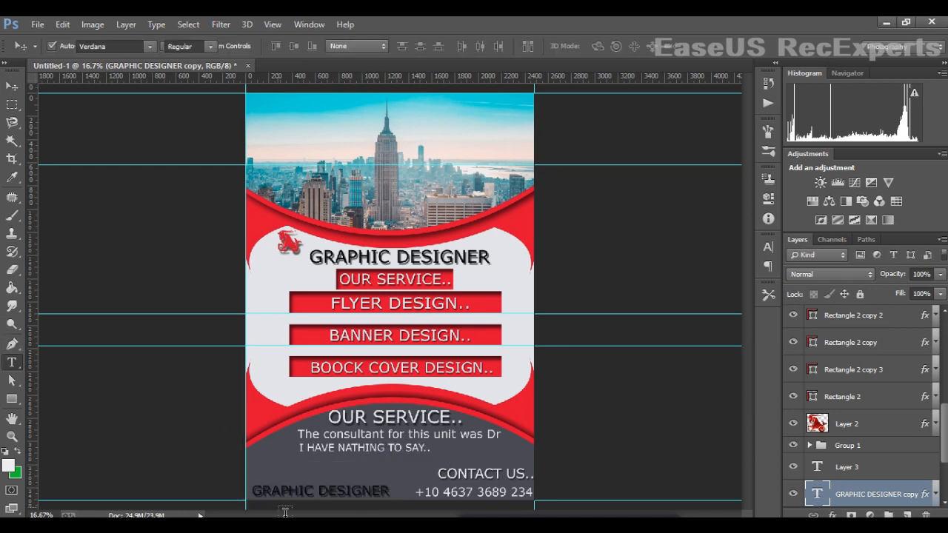
pyautogui.moveTo(257, 501); pyautogui.dragTo(391, 492)
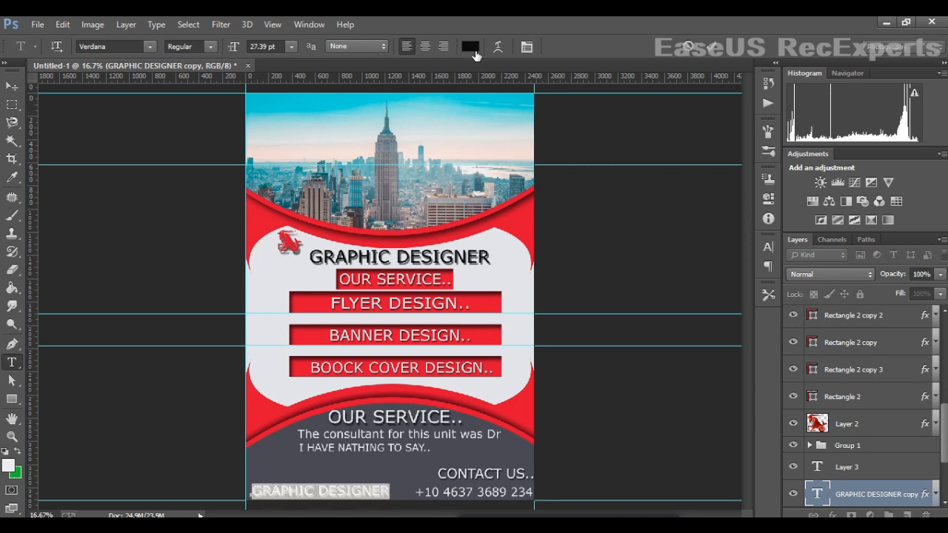
pyautogui.click(469, 46)
pyautogui.click(260, 415)
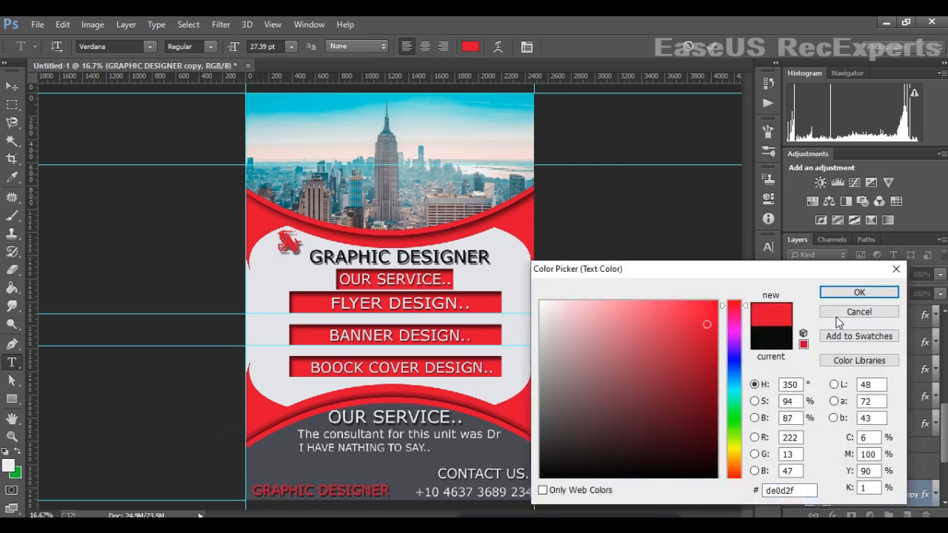
pyautogui.click(842, 293)
pyautogui.click(11, 87)
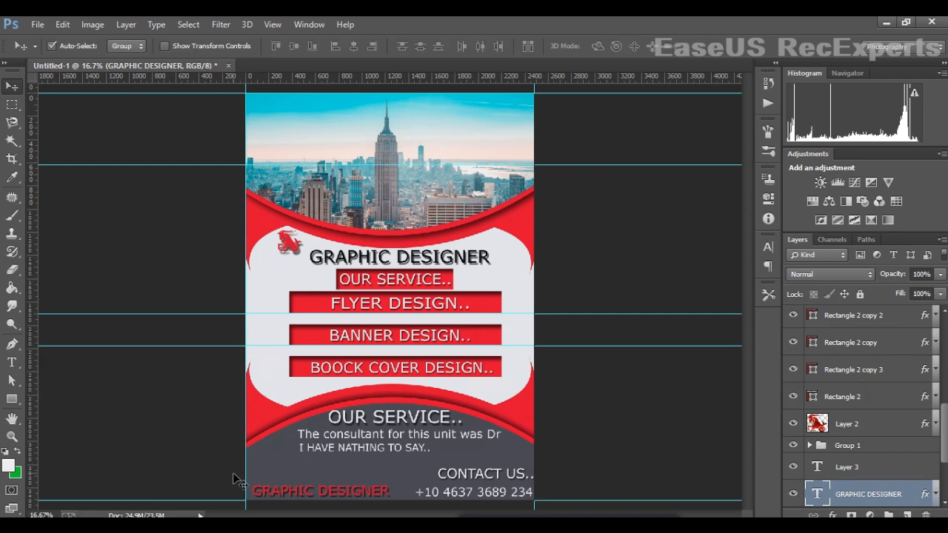
# Nudge the red footer GRAPHIC DESIGNER text left and slightly down towards the flyer's lower left corner.
pyautogui.hotkey('shift', 'Left')
pyautogui.hotkey('shift', 'Left')
pyautogui.hotkey('shift', 'Left')
pyautogui.hotkey('shift', 'Down')
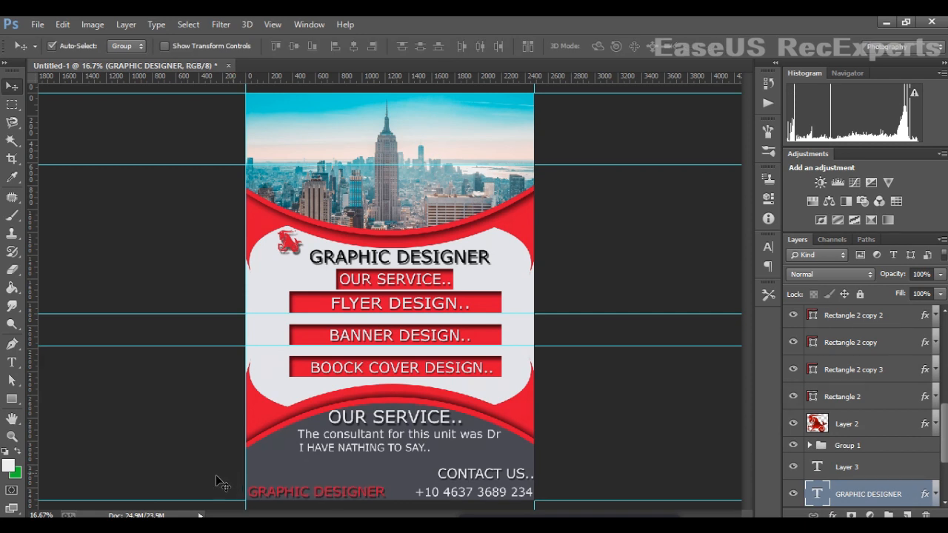
# Append two dots to the red footer text so it reads "GRAPHIC DESIGNER..".
pyautogui.click(12, 362)
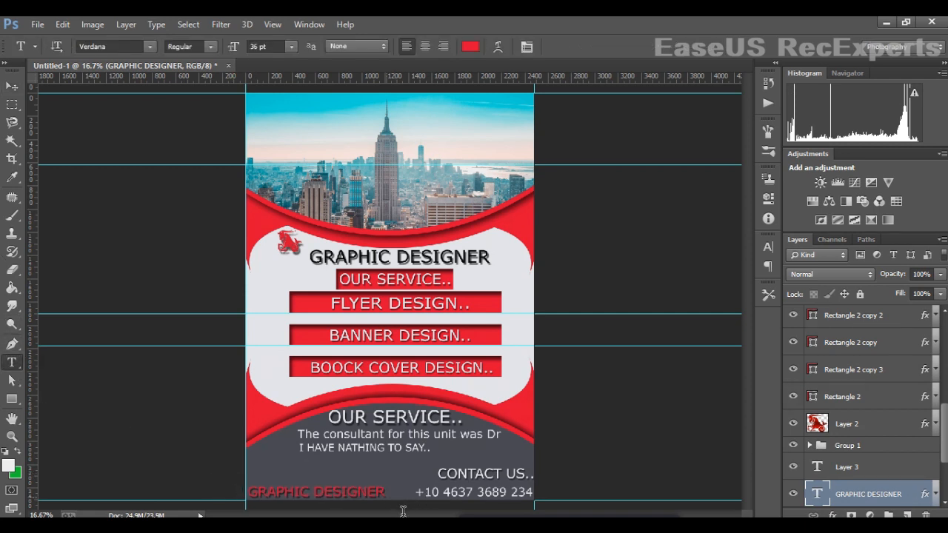
pyautogui.click(397, 503)
pyautogui.click(12, 88)
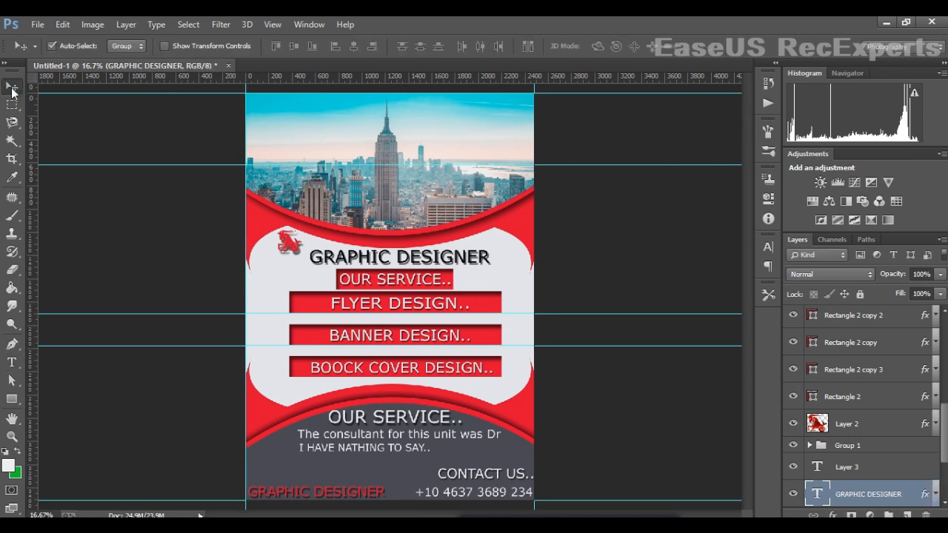
pyautogui.click(12, 362)
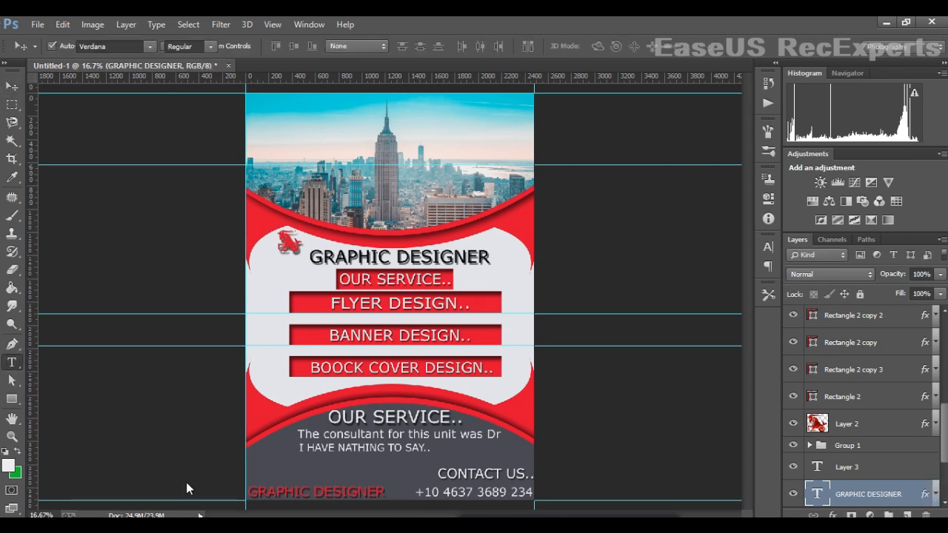
pyautogui.click(386, 500)
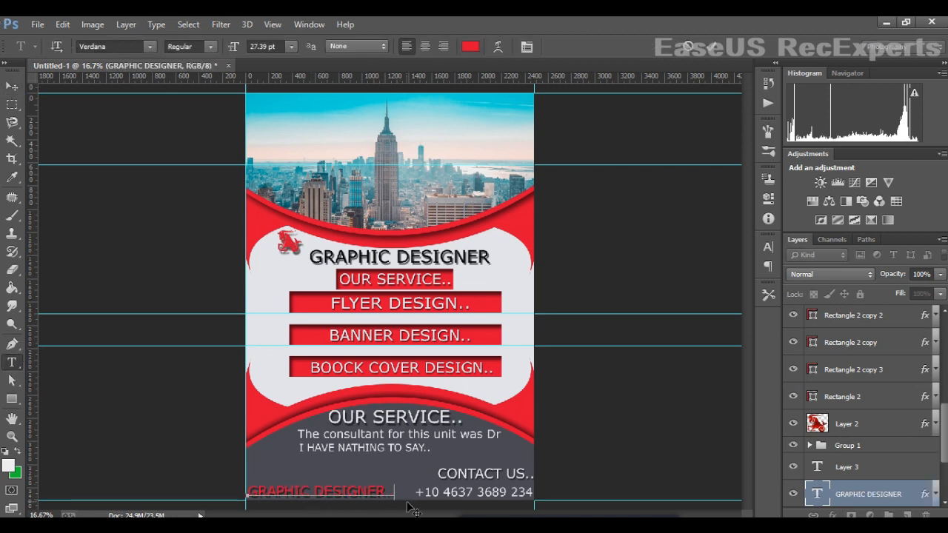
pyautogui.click(12, 87)
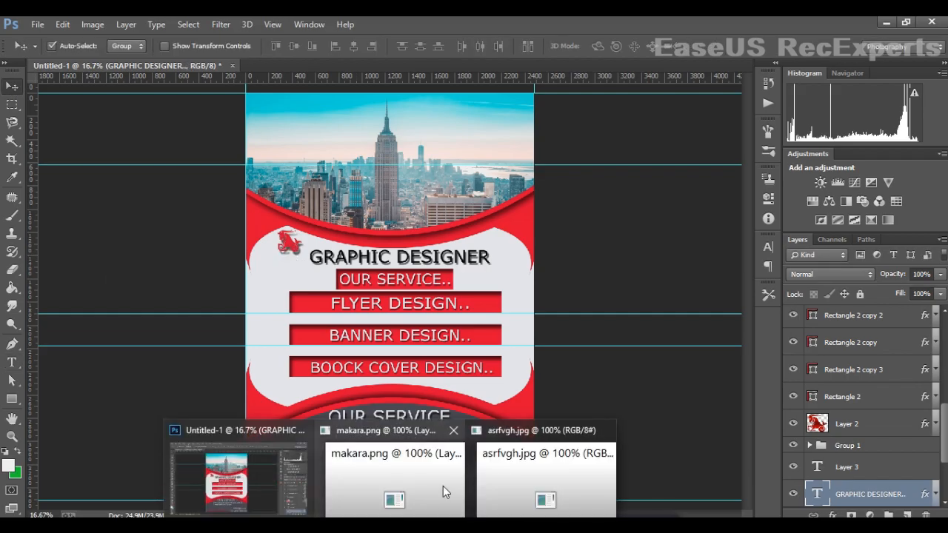
# Bring the goat emblem from makara.png into the flyer above the red footer GRAPHIC DESIGNER.. text.
pyautogui.click(443, 486)
pyautogui.moveTo(322, 468); pyautogui.dragTo(298, 467)
pyautogui.click(252, 81)
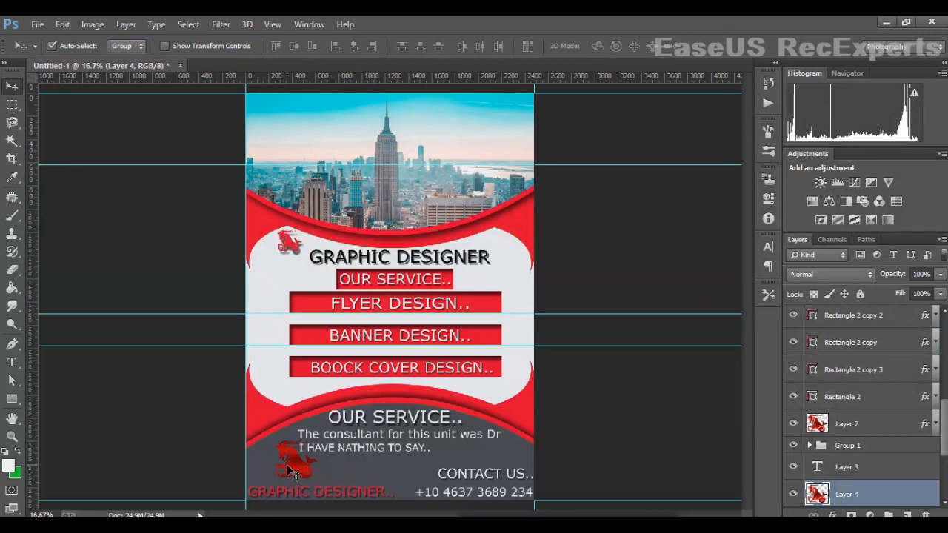
# Scale the footer goat emblem down slightly and move it left, just above the red GRAPHIC DESIGNER.. text.
pyautogui.hotkey('ctrl', 't')
pyautogui.moveTo(324, 437)
pyautogui.mouseDown()
pyautogui.moveTo(301, 459)
pyautogui.moveTo(314, 434)
pyautogui.mouseUp()
pyautogui.press('Return')
pyautogui.moveTo(292, 472); pyautogui.dragTo(277, 471)
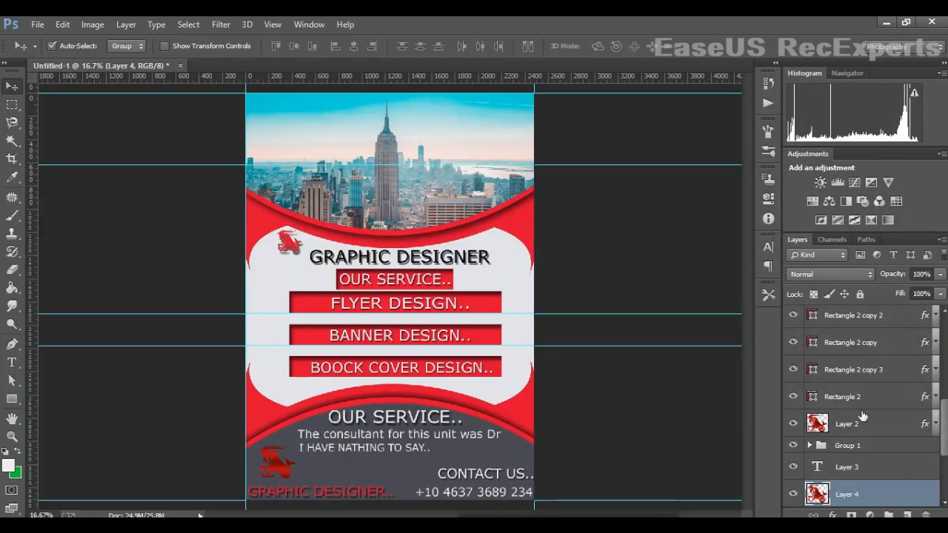
# Copy the Drop Shadow effect from the upper goat emblem's Layer 2 to the footer goat emblem on Layer 4.
pyautogui.click(937, 426)
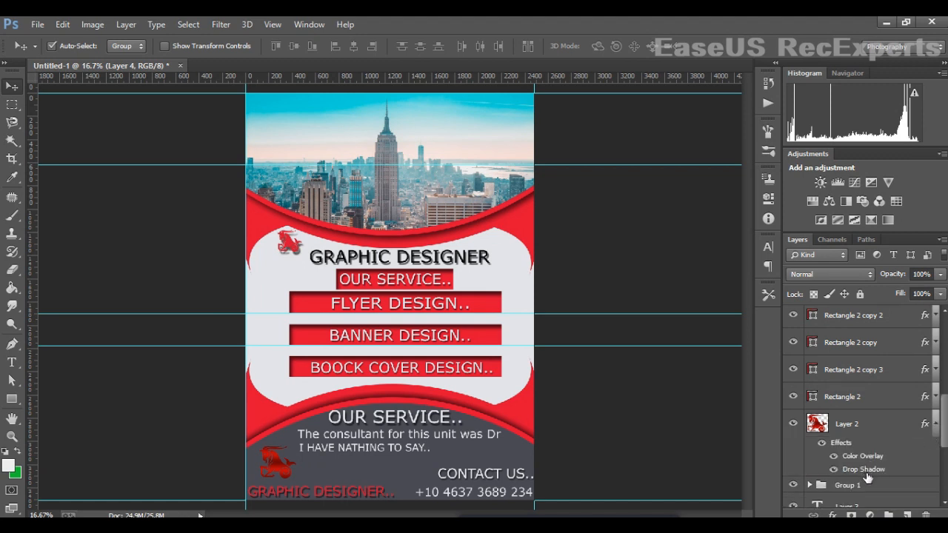
pyautogui.click(866, 472)
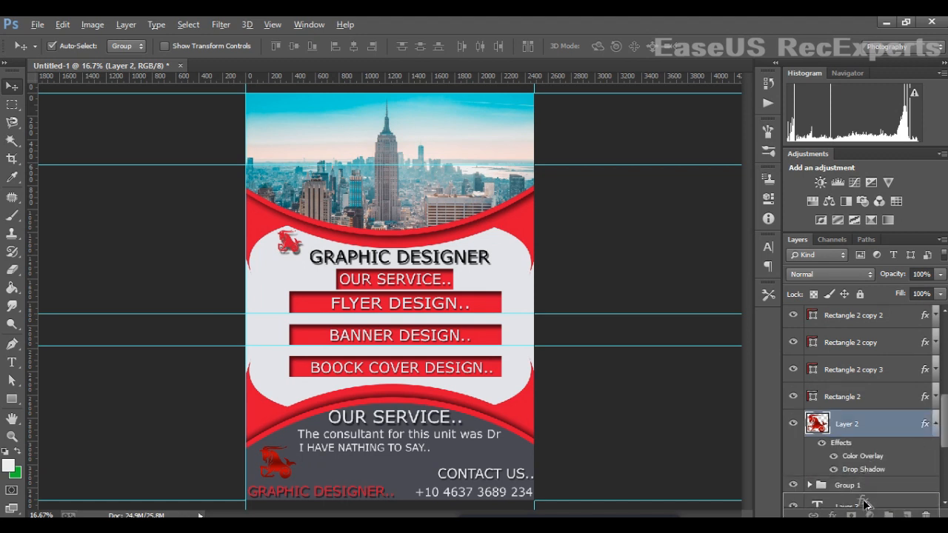
pyautogui.scroll(-4, 867, 470)
pyautogui.moveTo(862, 466); pyautogui.dragTo(863, 445)
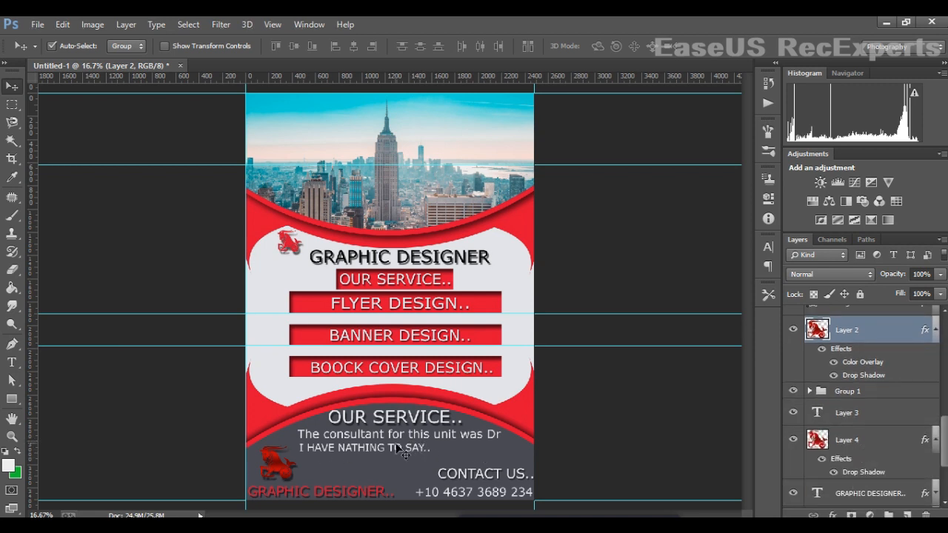
# Turn off Auto-Select and move the footer goat emblem on Layer 4 slightly left, towards the flyer's left edge.
pyautogui.click(312, 473)
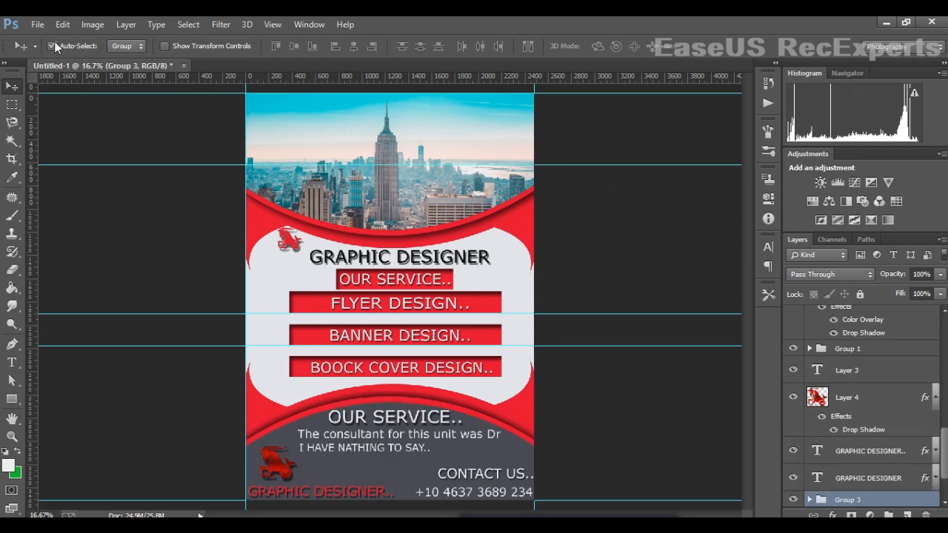
pyautogui.click(859, 405)
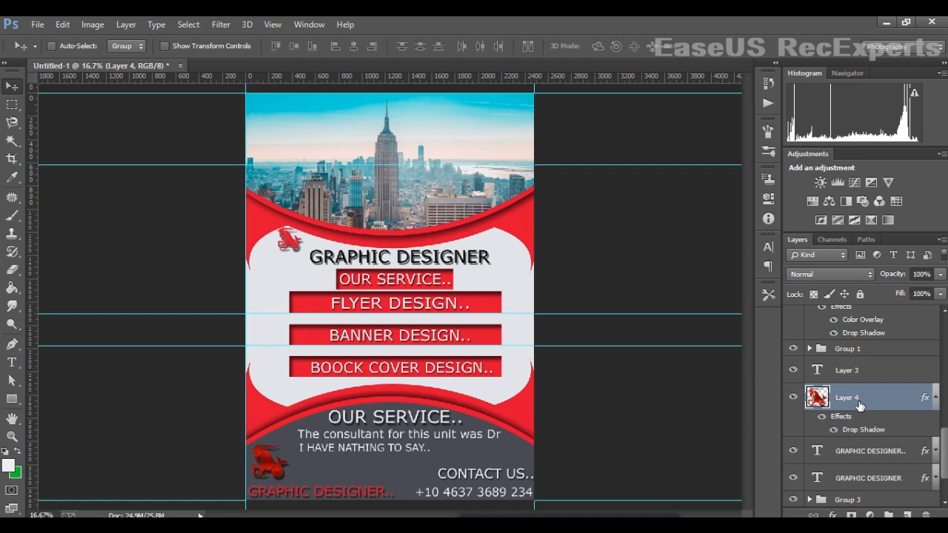
# Minimize the flyer's program window to return to the Windows desktop.
pyautogui.scroll(-2, 910, 439)
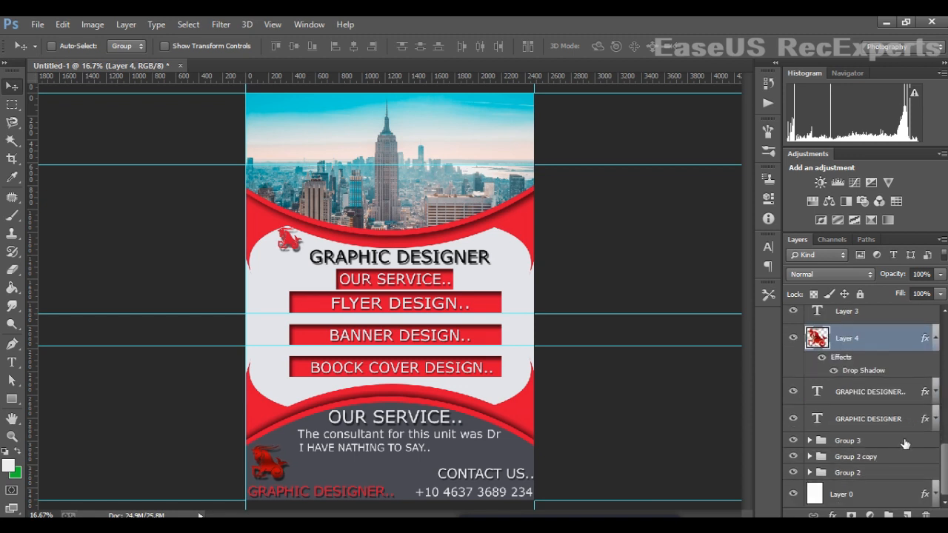
pyautogui.scroll(2, 854, 390)
pyautogui.click(885, 23)
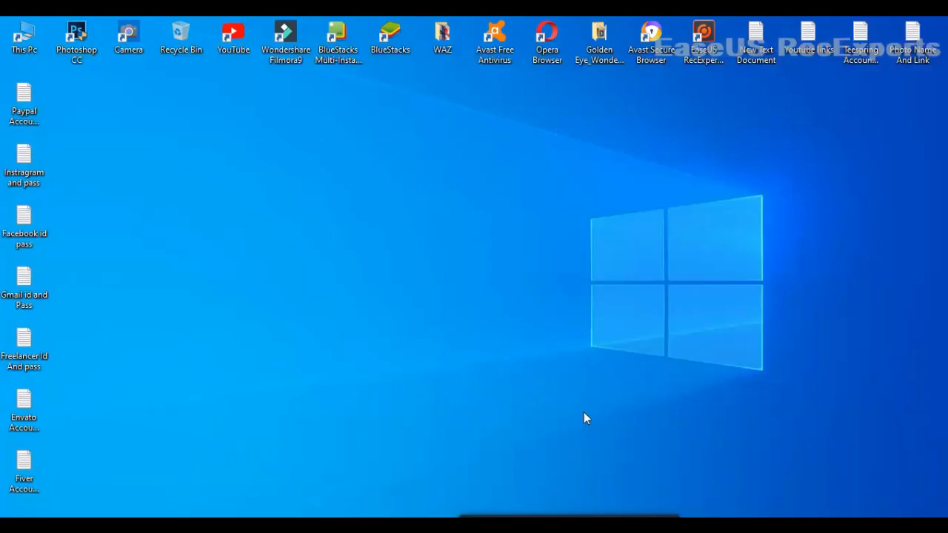